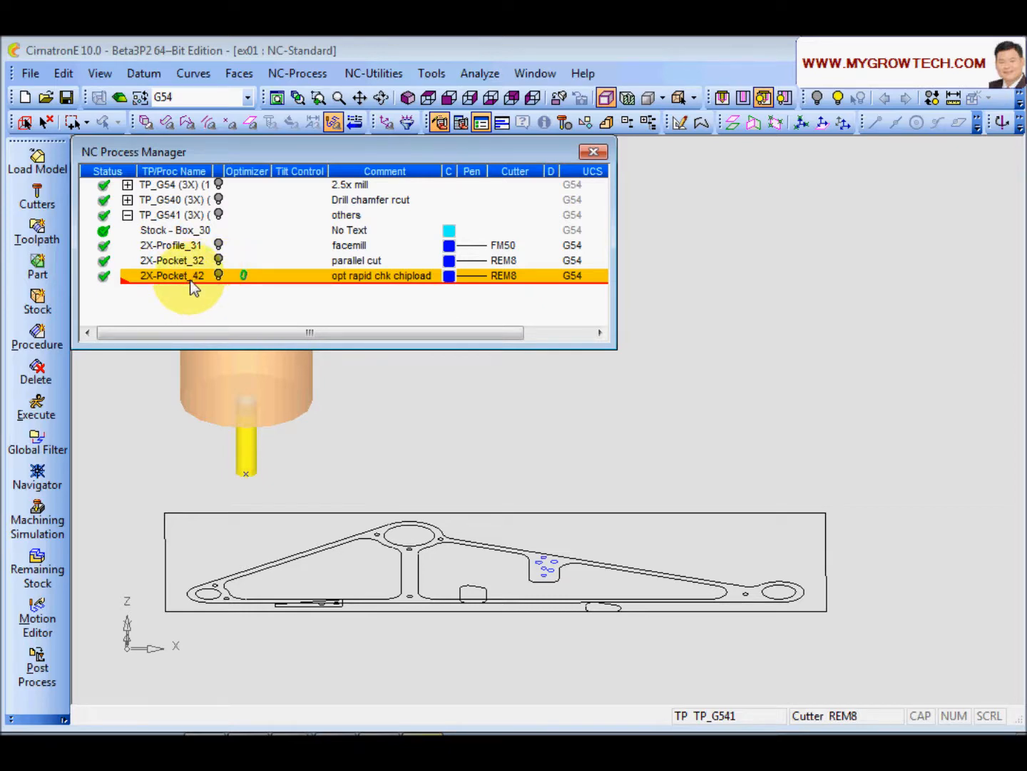
Step: Open the 2X-Pocket_42 procedure for editing and change its type to Pocket - Spiral Cut
{"action": "double_click", "coordinate": [191, 282]}
{"action": "left_click", "coordinate": [267, 187]}
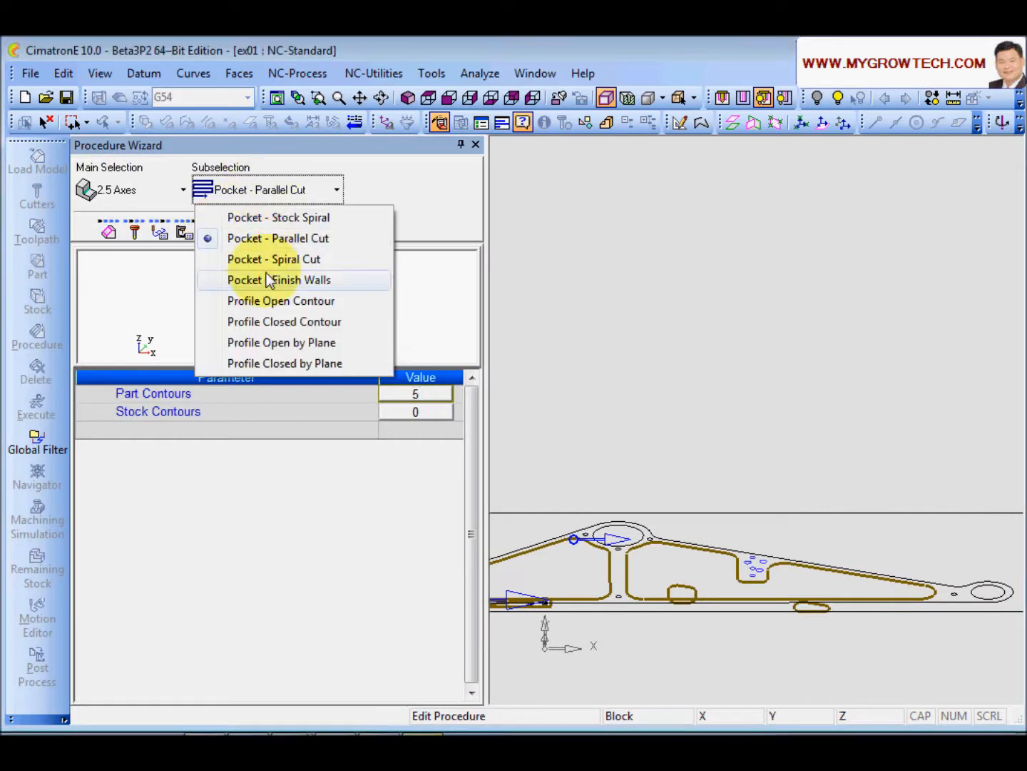
{"action": "left_click", "coordinate": [275, 260]}
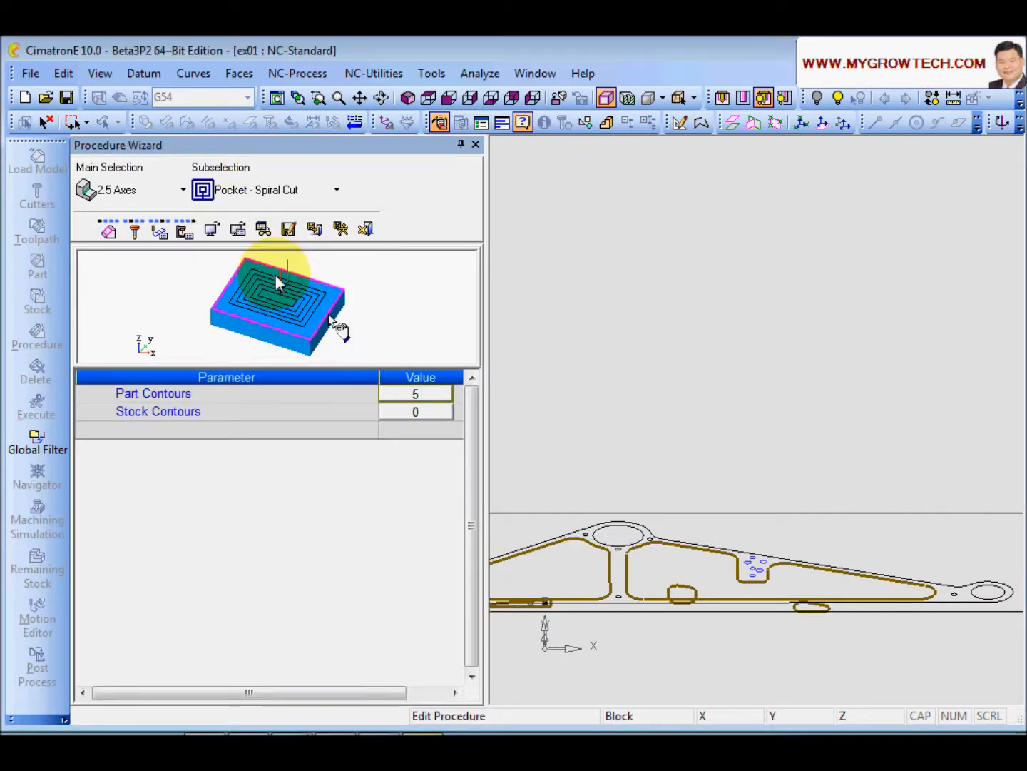
Step: In the motion parameters, enable Mill Finish Pass
{"action": "left_click", "coordinate": [160, 232]}
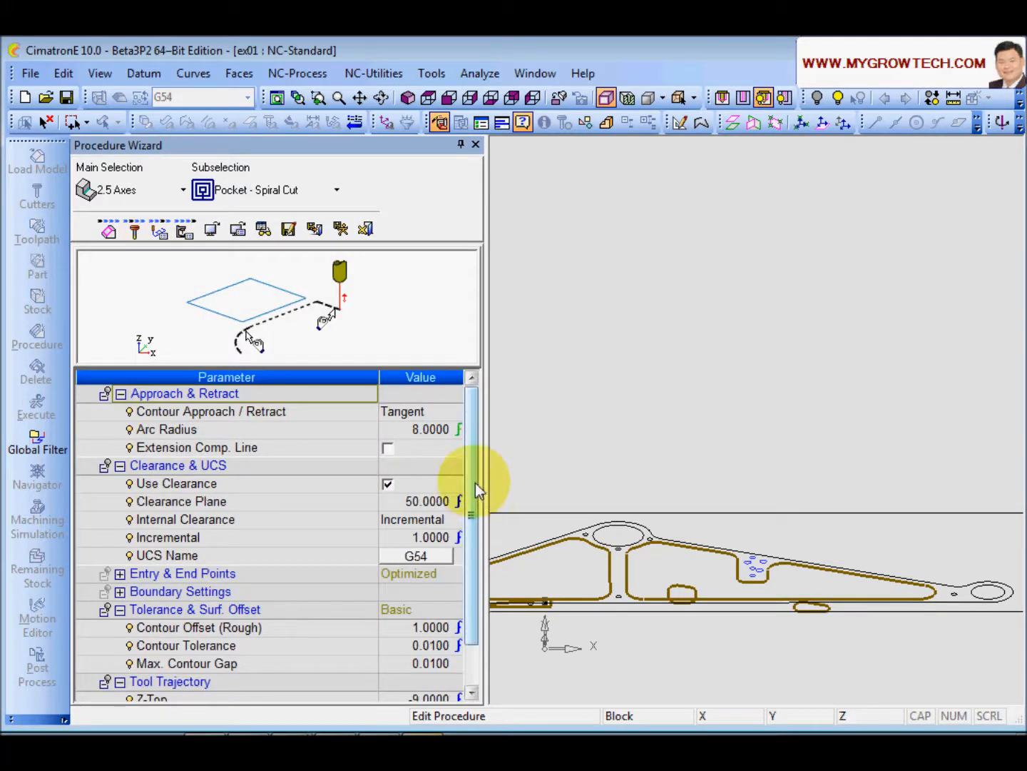
{"action": "mouse_move", "coordinate": [475, 482]}
{"action": "left_mouse_down"}
{"action": "mouse_move", "coordinate": [474, 528]}
{"action": "mouse_move", "coordinate": [476, 502]}
{"action": "left_mouse_up"}
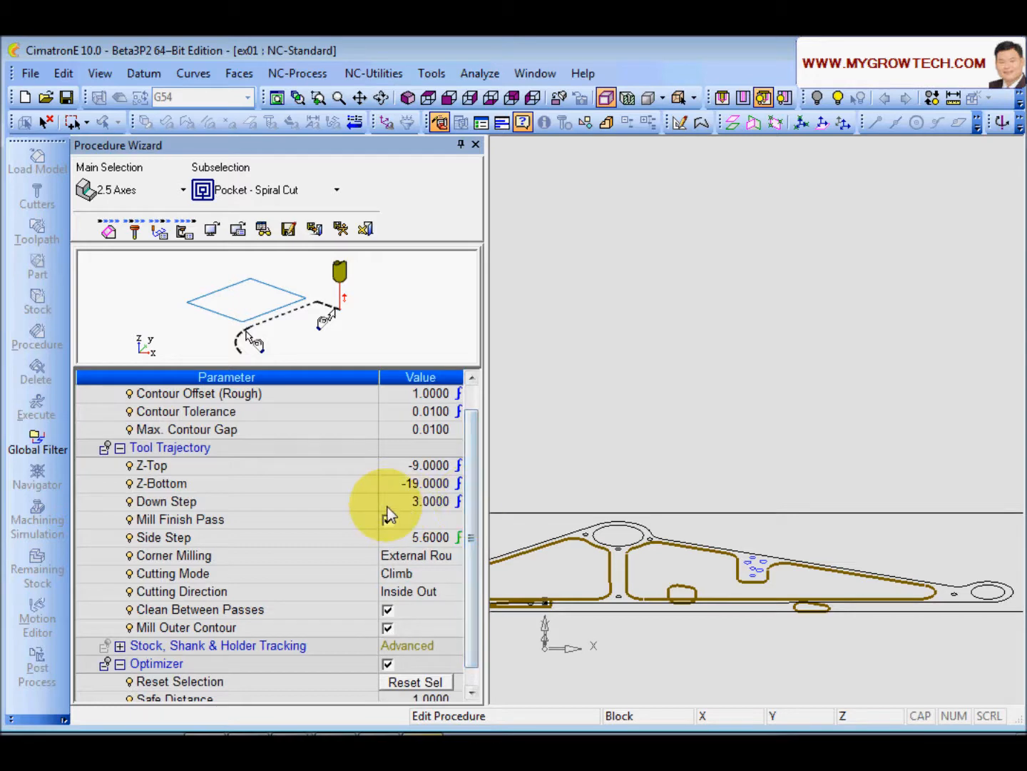
{"action": "left_click", "coordinate": [338, 505]}
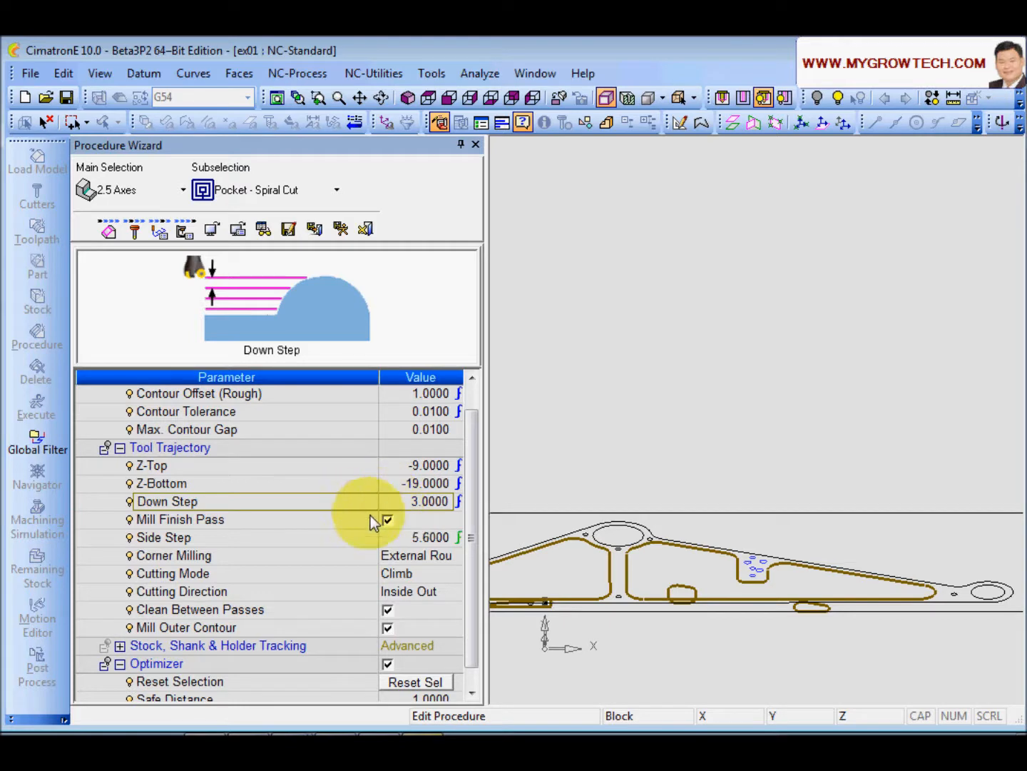
Step: Set the Side Step to 0.30 times the tool diameter (0.30*tldi)
{"action": "left_click", "coordinate": [345, 540]}
{"action": "left_click", "coordinate": [389, 538]}
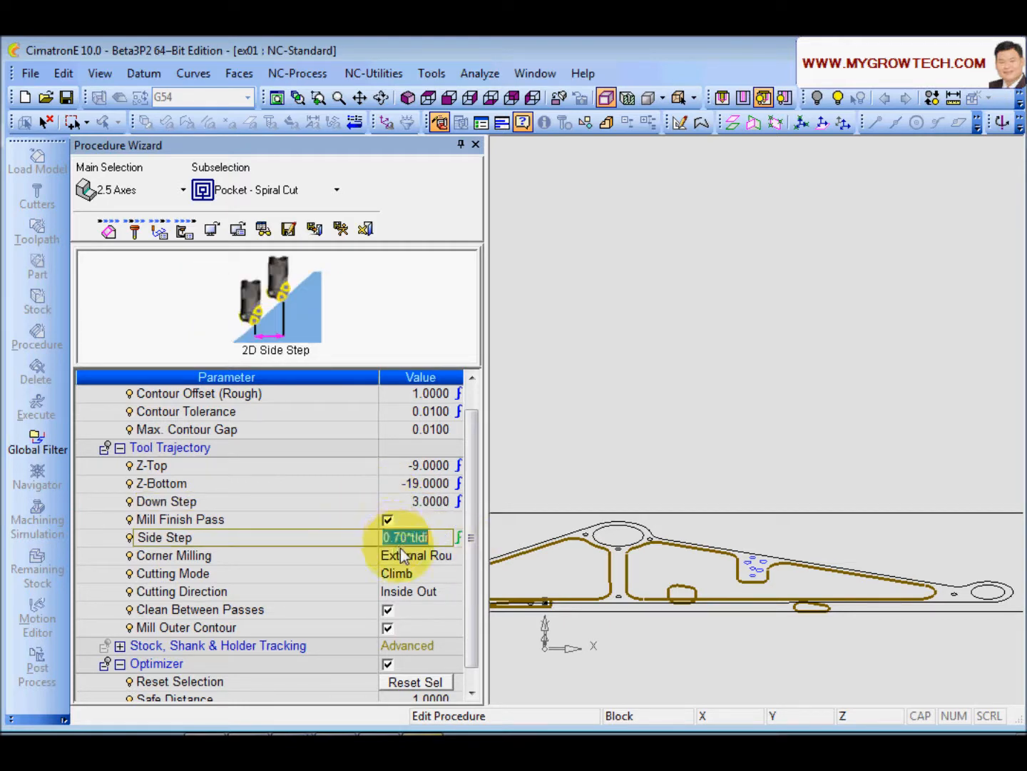
{"action": "key", "text": "shift+Right"}
{"action": "key", "text": "shift+Right"}
{"action": "type", "text": "30"}
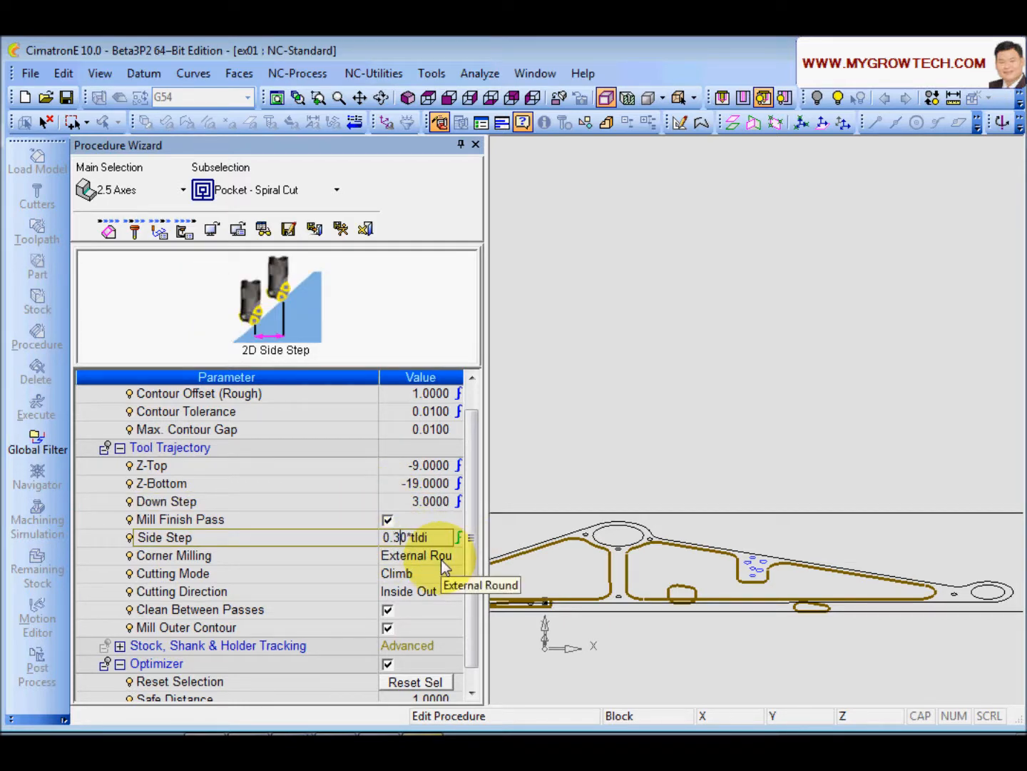
{"action": "left_click", "coordinate": [347, 538]}
Step: Turn off the Optimizer and execute the procedure, accepting the note about incremental clearance
{"action": "scroll", "coordinate": [471, 521], "scroll_direction": "down", "scroll_amount": 3}
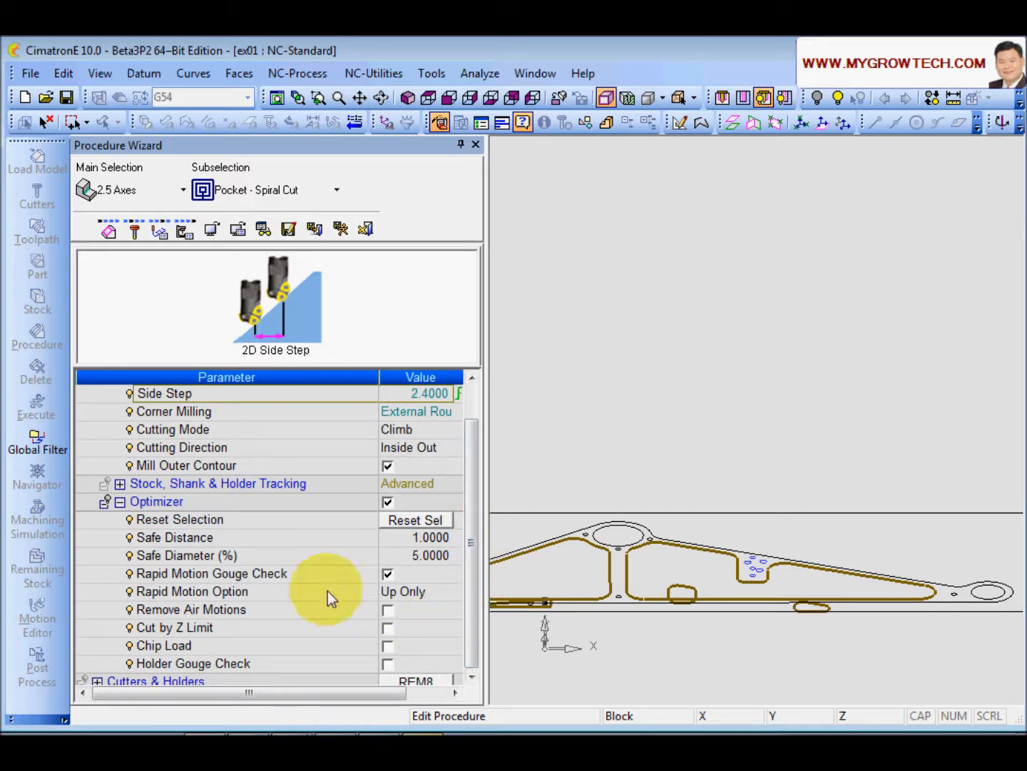
{"action": "left_click", "coordinate": [388, 503]}
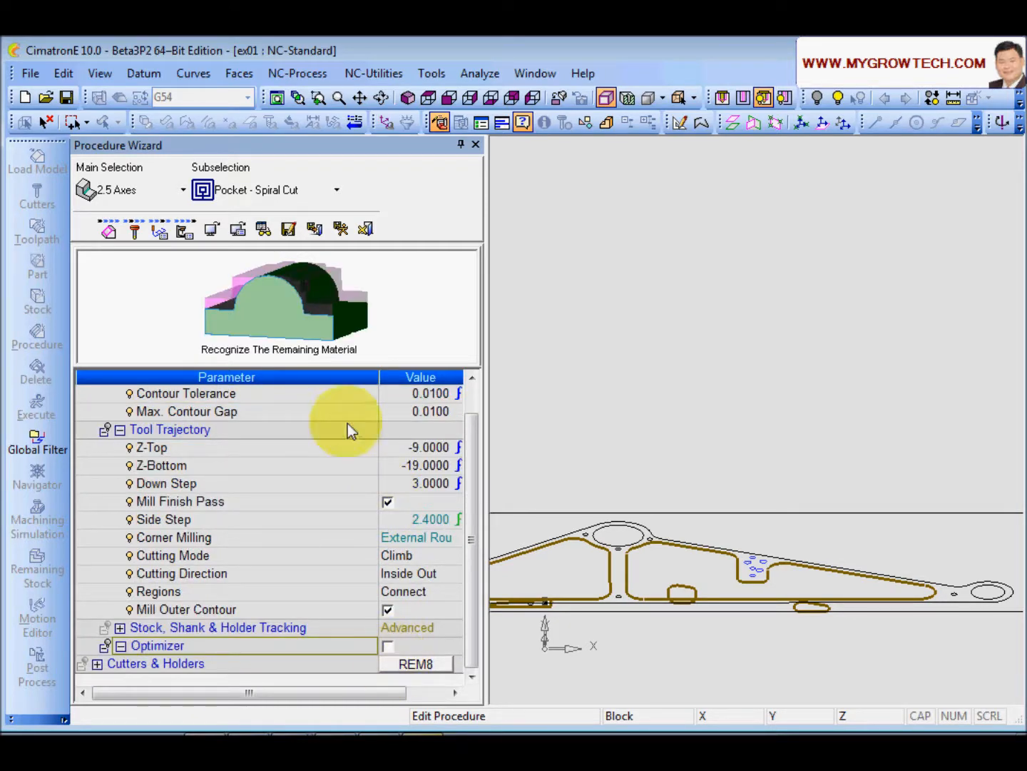
{"action": "left_click", "coordinate": [341, 229]}
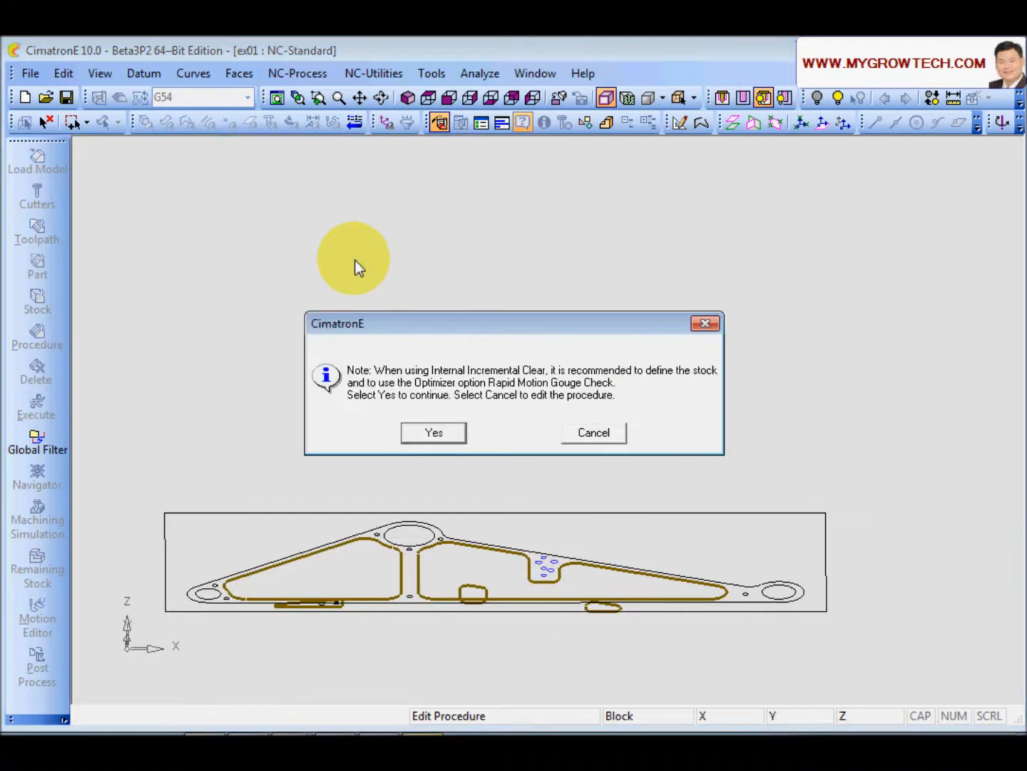
{"action": "left_click", "coordinate": [433, 433]}
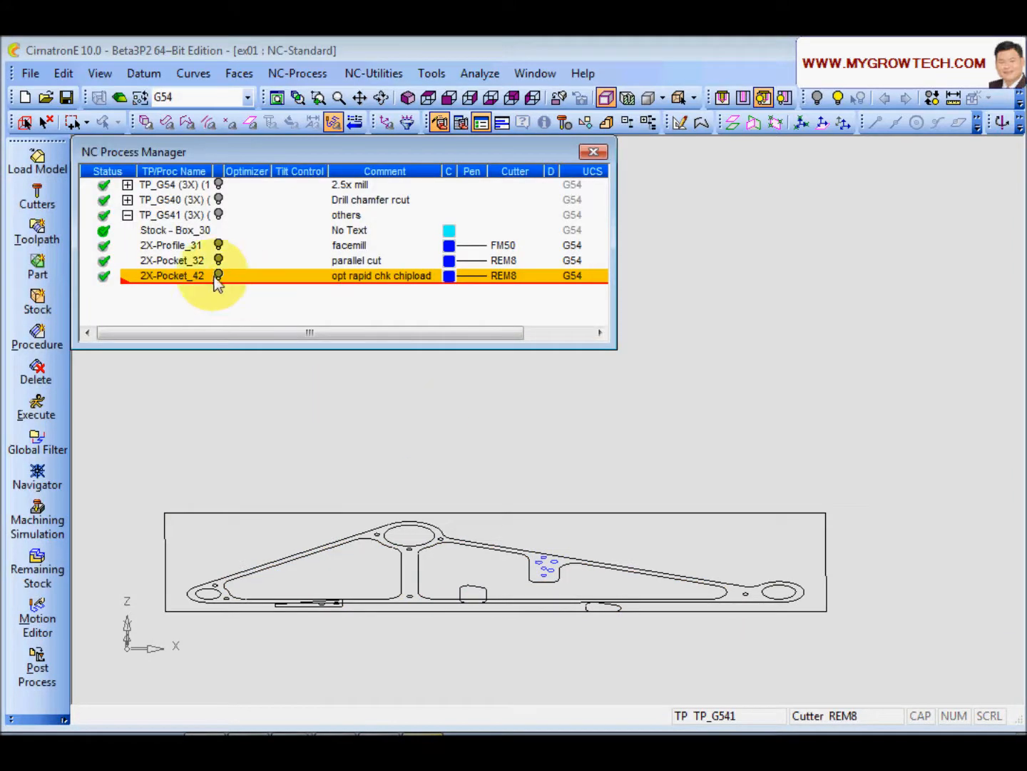
Step: Display the pocket procedure's toolpath and rotate the view to inspect it
{"action": "left_click", "coordinate": [219, 278]}
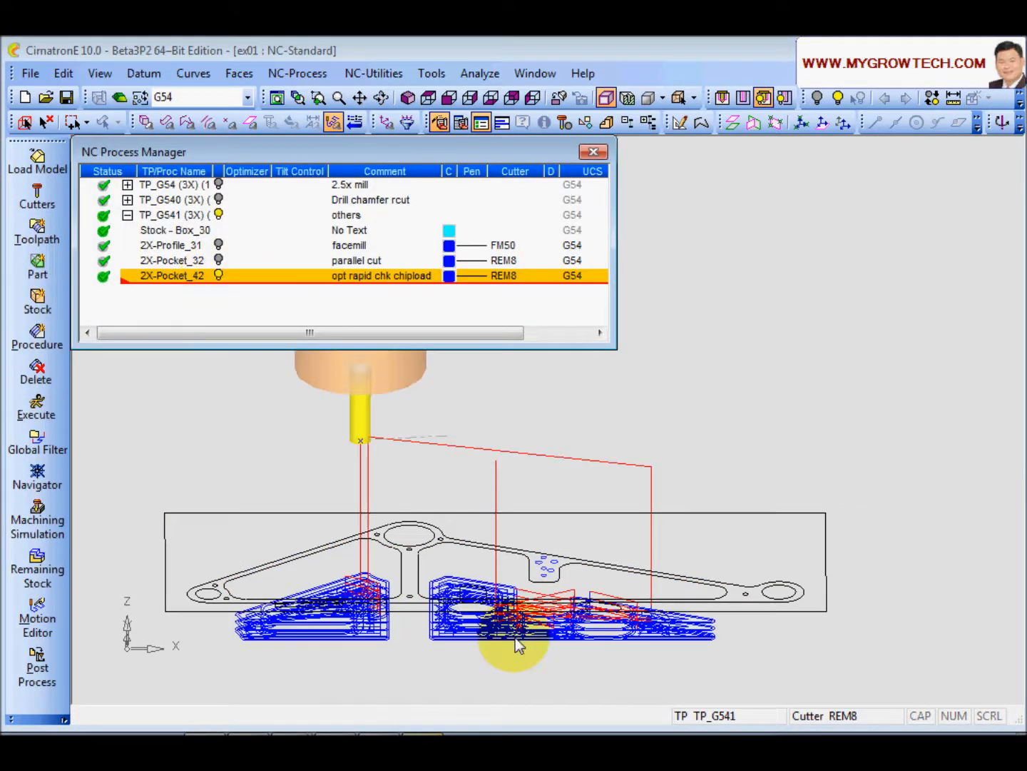
{"action": "right_click_drag", "start_coordinate": [515, 638], "coordinate": [457, 576], "text": "ctrl"}
{"action": "middle_click_drag", "start_coordinate": [457, 575], "coordinate": [542, 443], "text": "ctrl"}
{"action": "mouse_move", "coordinate": [523, 489]}
{"action": "left_mouse_down", "text": "ctrl"}
{"action": "mouse_move", "coordinate": [521, 501]}
{"action": "mouse_move", "coordinate": [642, 493]}
{"action": "mouse_move", "coordinate": [623, 459]}
{"action": "mouse_move", "coordinate": [600, 470]}
{"action": "mouse_move", "coordinate": [599, 501]}
{"action": "mouse_move", "coordinate": [510, 470]}
{"action": "left_mouse_up", "text": "ctrl"}
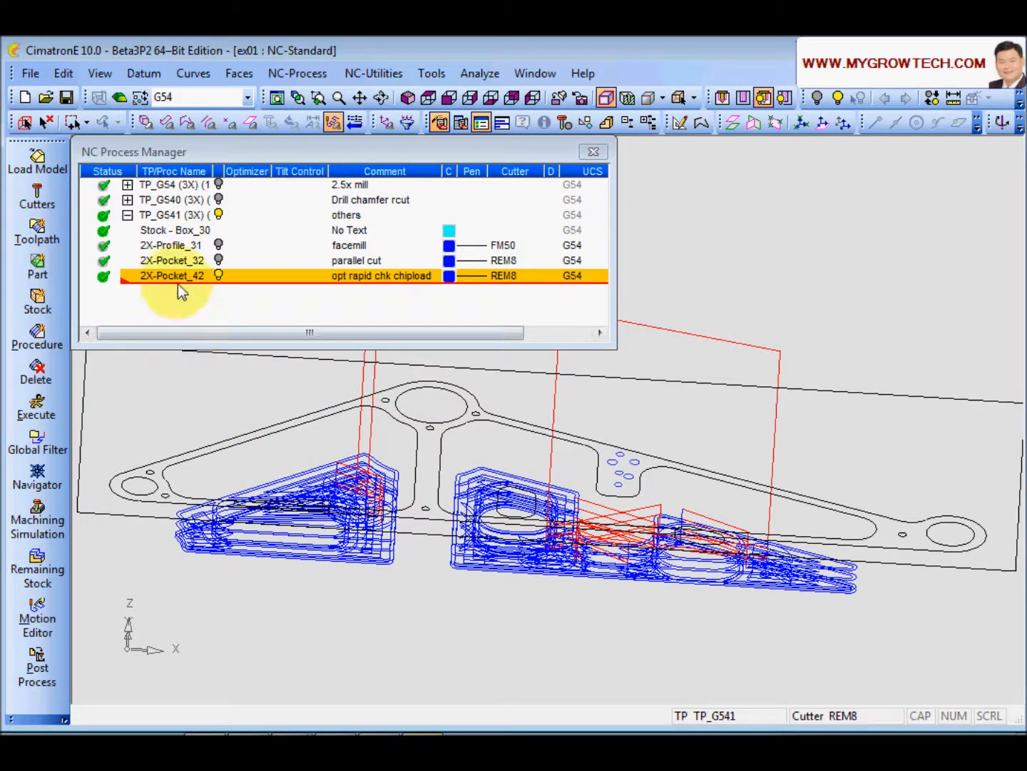
Step: Open Post Process, enable showing the output file after completion, and rename all output files
{"action": "left_click", "coordinate": [57, 666]}
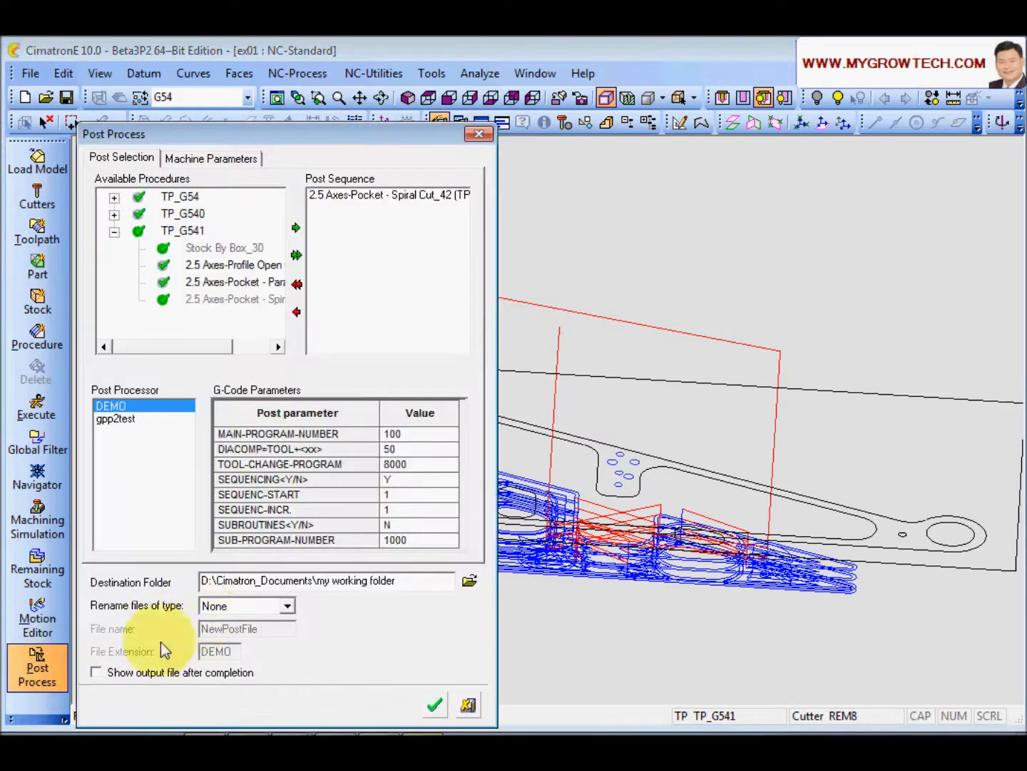
{"action": "left_click", "coordinate": [96, 672]}
{"action": "left_click", "coordinate": [286, 606]}
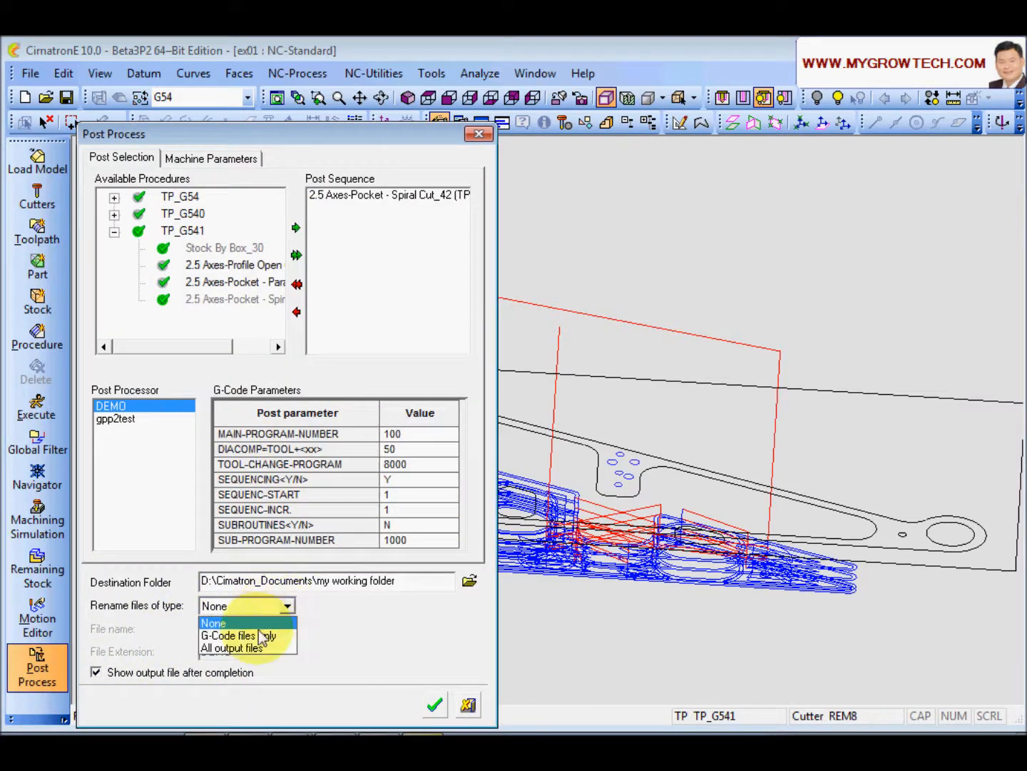
{"action": "left_click", "coordinate": [261, 647]}
Step: Name the output file no chip load with extension nc and run the post processor
{"action": "left_click", "coordinate": [275, 633]}
{"action": "left_click_drag", "start_coordinate": [274, 634], "coordinate": [183, 645]}
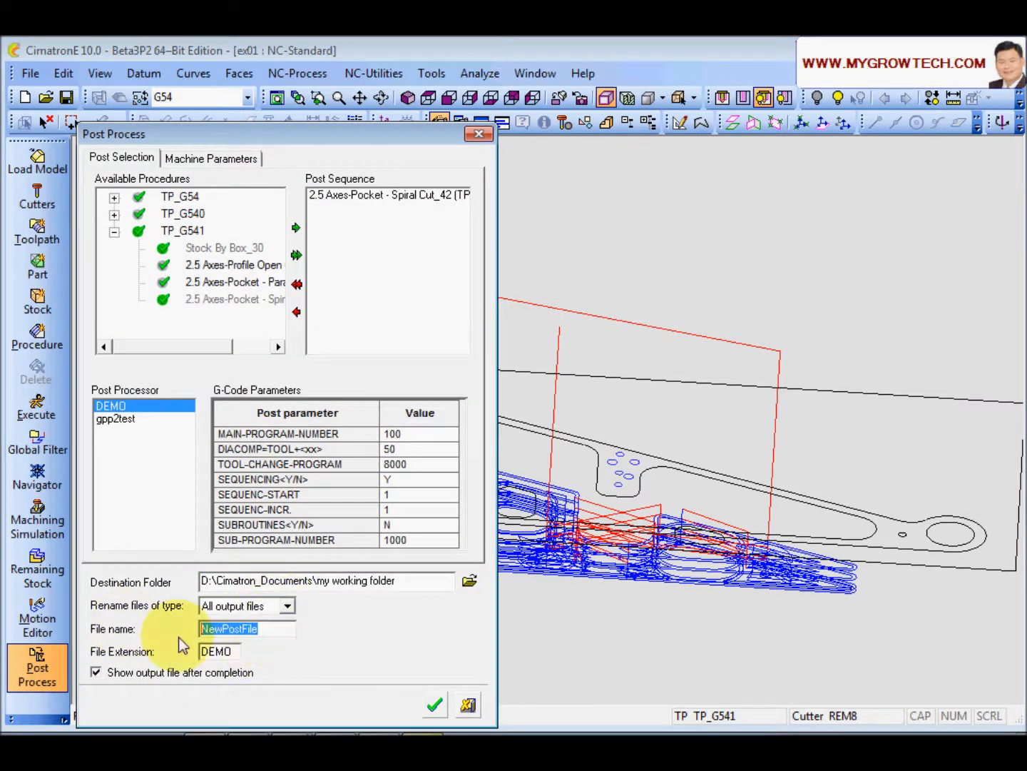
{"action": "type", "text": "nd"}
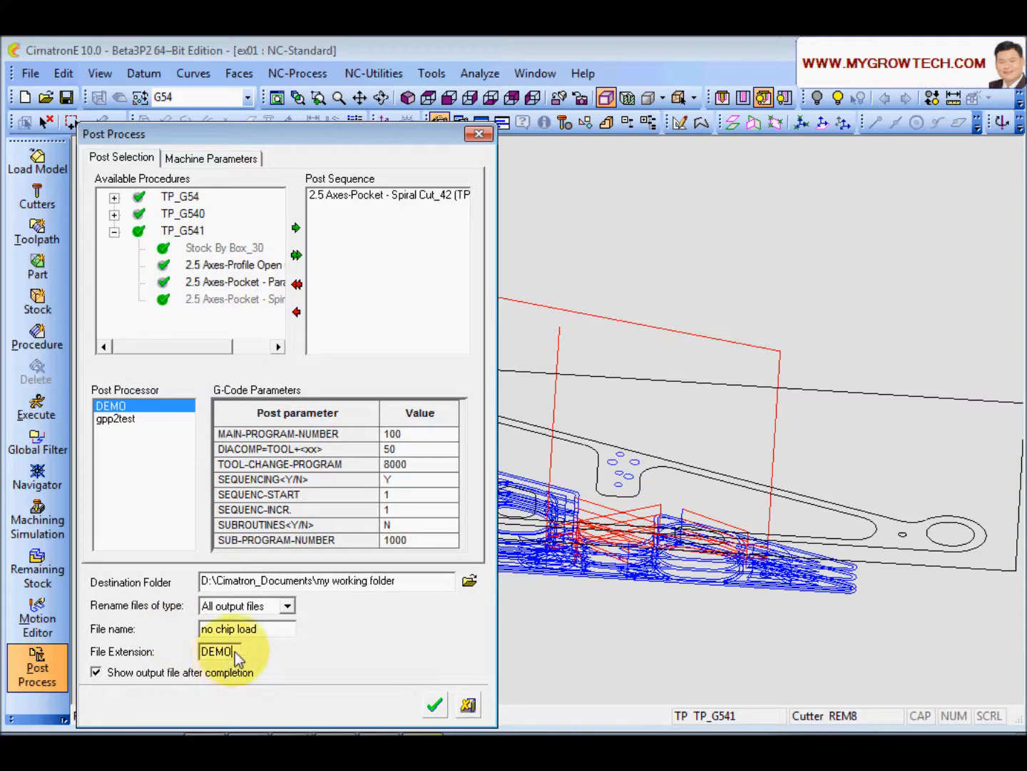
{"action": "left_click_drag", "start_coordinate": [247, 660], "coordinate": [89, 655]}
{"action": "type", "text": "nc"}
{"action": "left_click", "coordinate": [435, 704]}
Step: Examine the feed rate values in the generated NC file, then close it and the Post Process dialog
{"action": "left_click", "coordinate": [247, 478]}
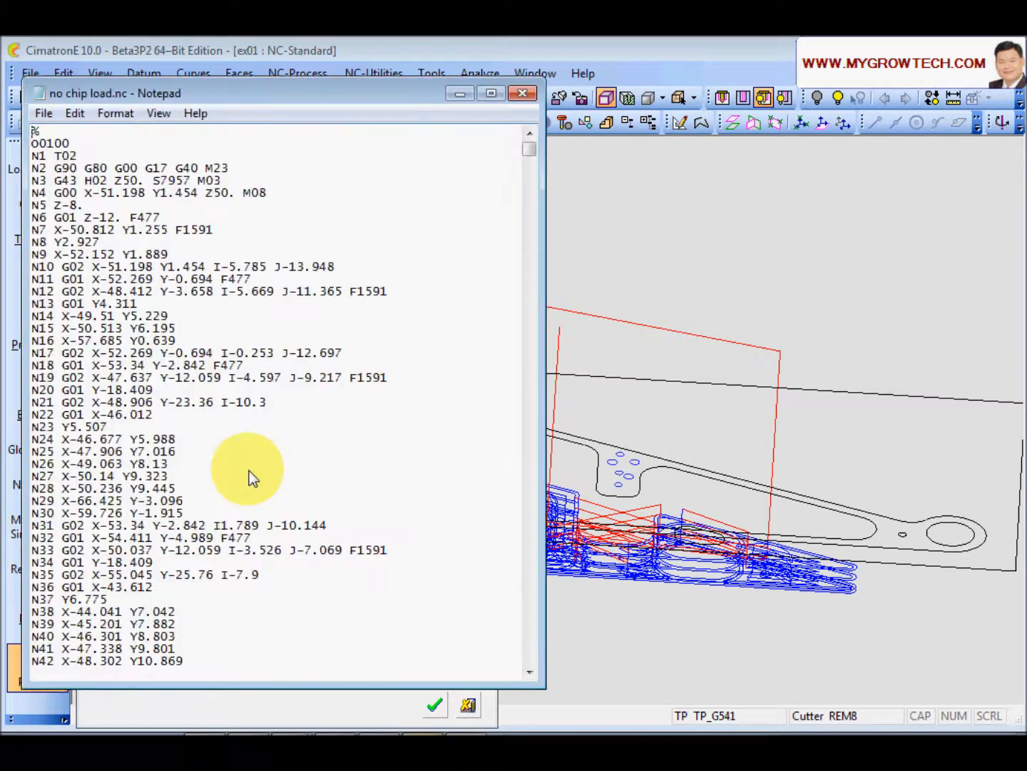
{"action": "left_click_drag", "start_coordinate": [213, 60], "coordinate": [281, 101]}
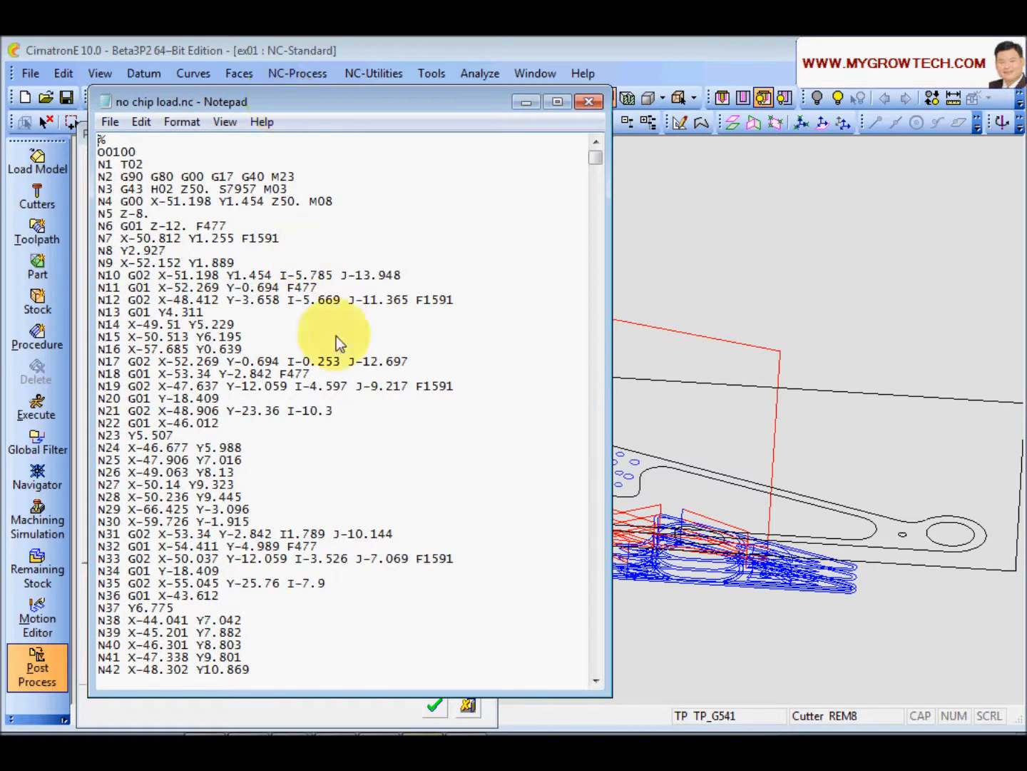
{"action": "left_click_drag", "start_coordinate": [456, 299], "coordinate": [418, 301]}
{"action": "left_click_drag", "start_coordinate": [417, 385], "coordinate": [474, 389]}
{"action": "left_click_drag", "start_coordinate": [418, 300], "coordinate": [448, 300]}
{"action": "left_click_drag", "start_coordinate": [416, 386], "coordinate": [453, 388]}
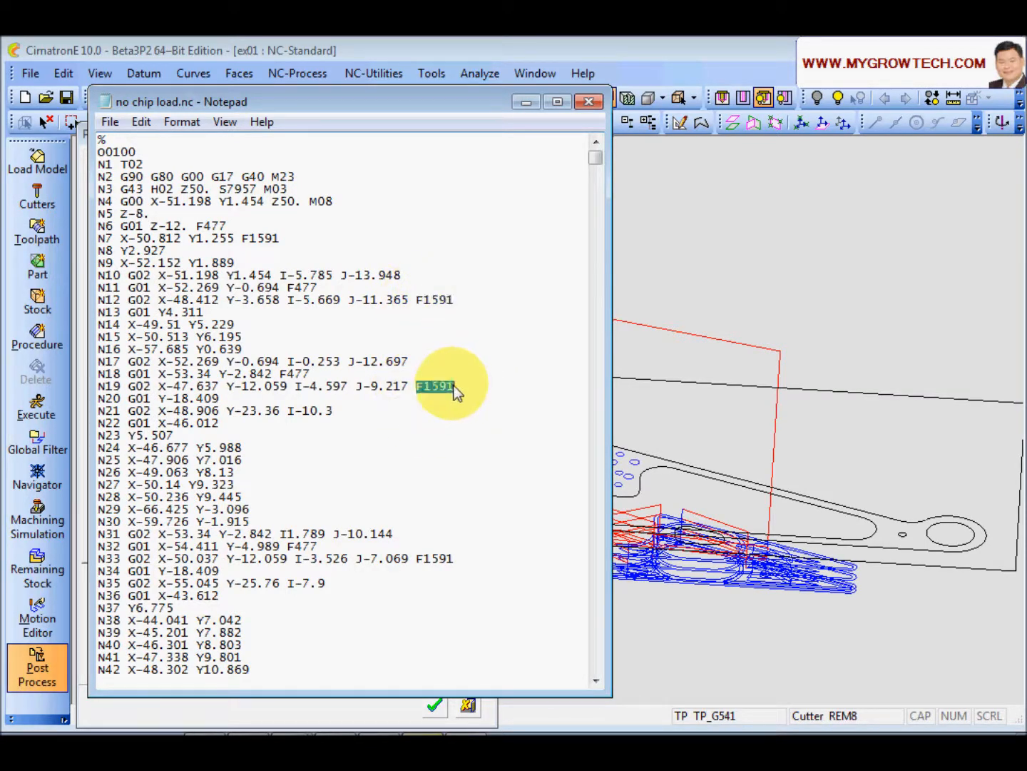
{"action": "left_click_drag", "start_coordinate": [415, 300], "coordinate": [445, 302]}
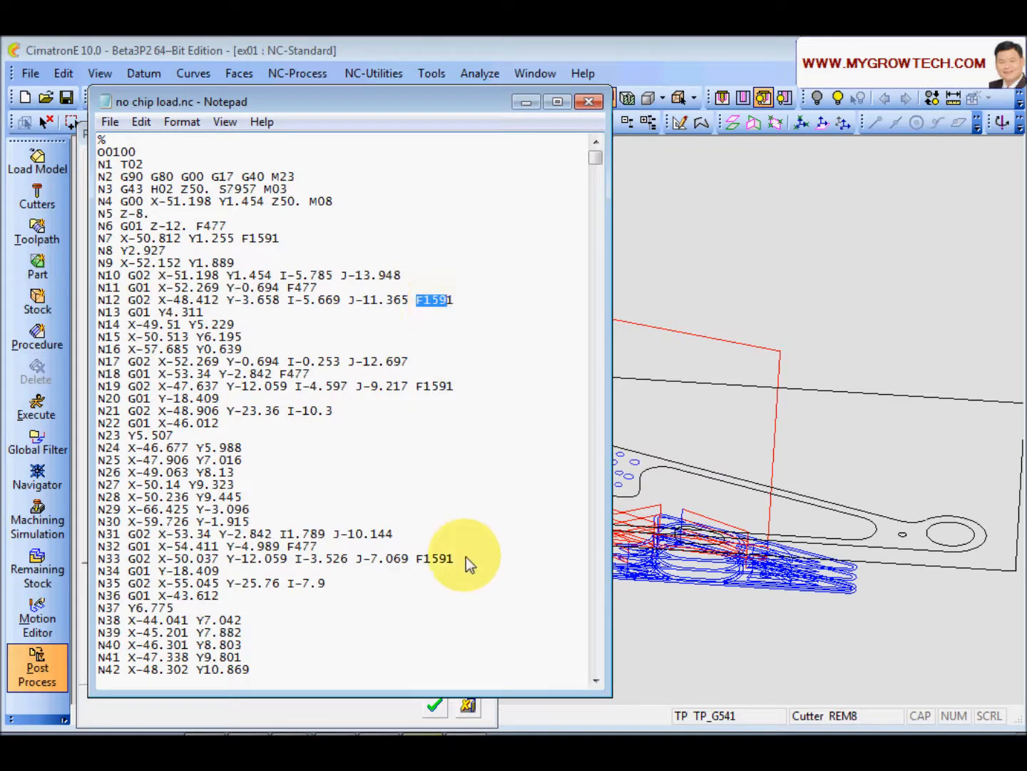
{"action": "left_click", "coordinate": [364, 716]}
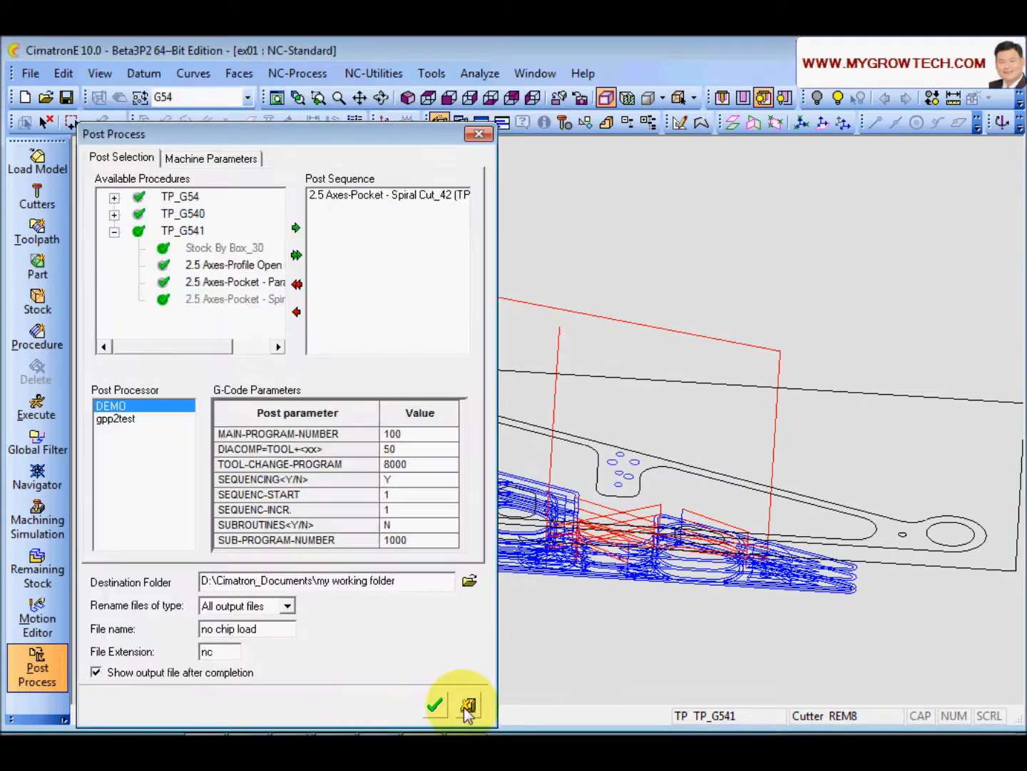
{"action": "left_click", "coordinate": [467, 705]}
Step: Reopen the 2X-Pocket_42 procedure and re-enable the Optimizer
{"action": "left_click", "coordinate": [214, 584]}
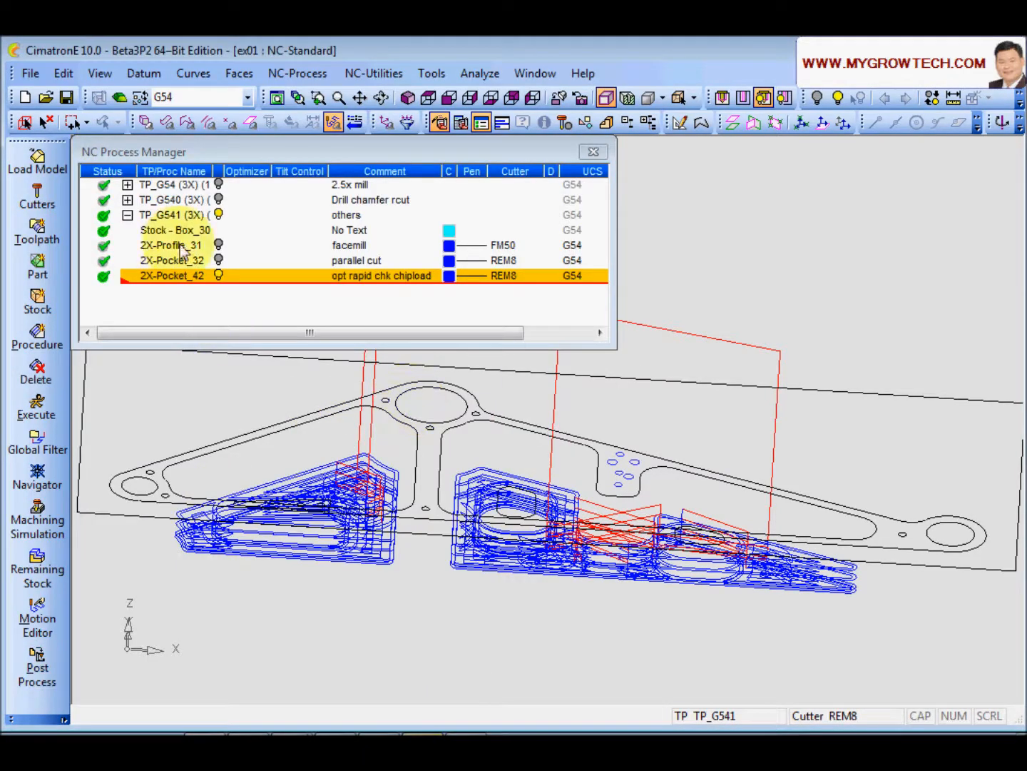
{"action": "double_click", "coordinate": [172, 275]}
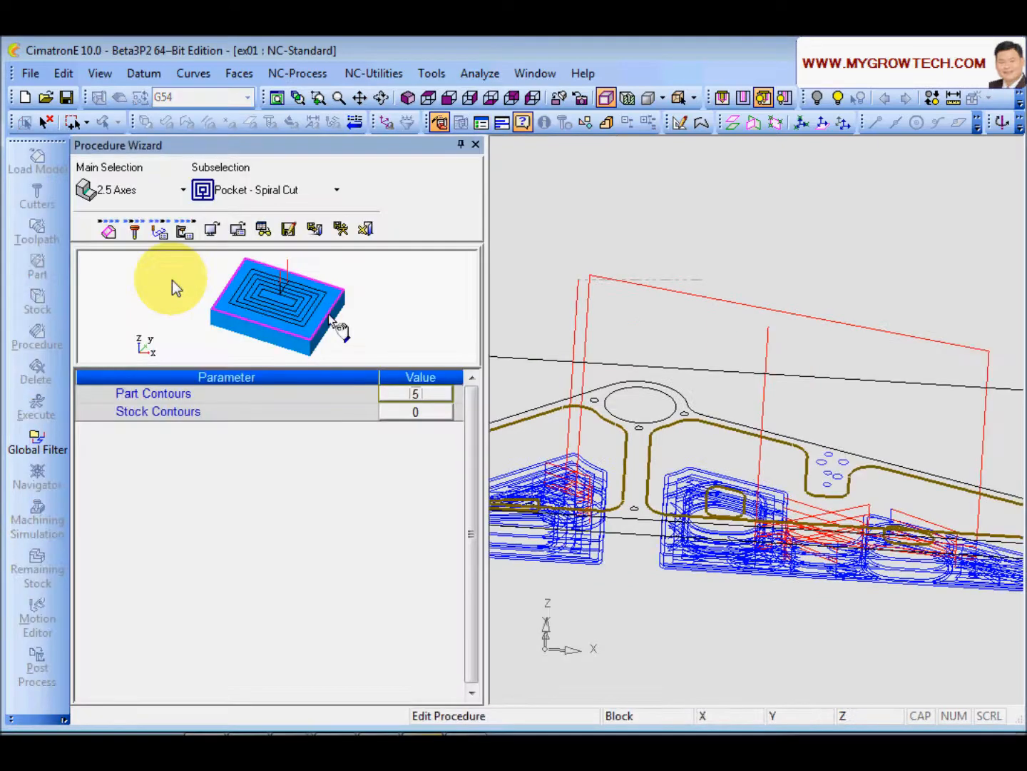
{"action": "left_click_drag", "start_coordinate": [474, 518], "coordinate": [477, 607]}
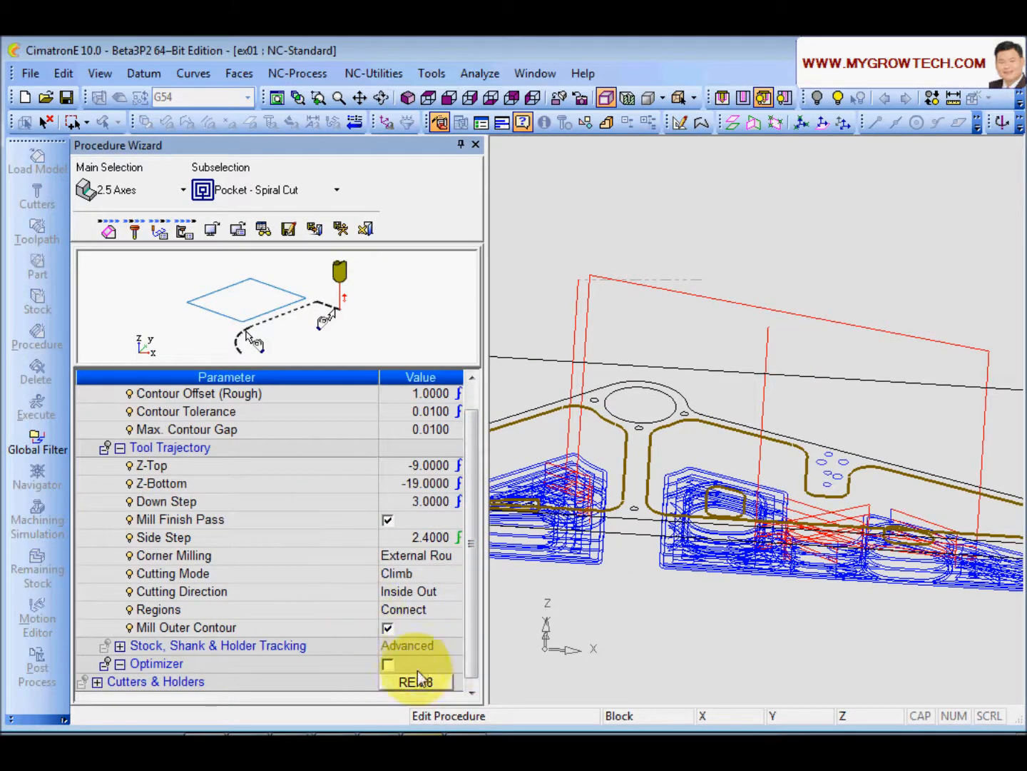
{"action": "left_click", "coordinate": [388, 664]}
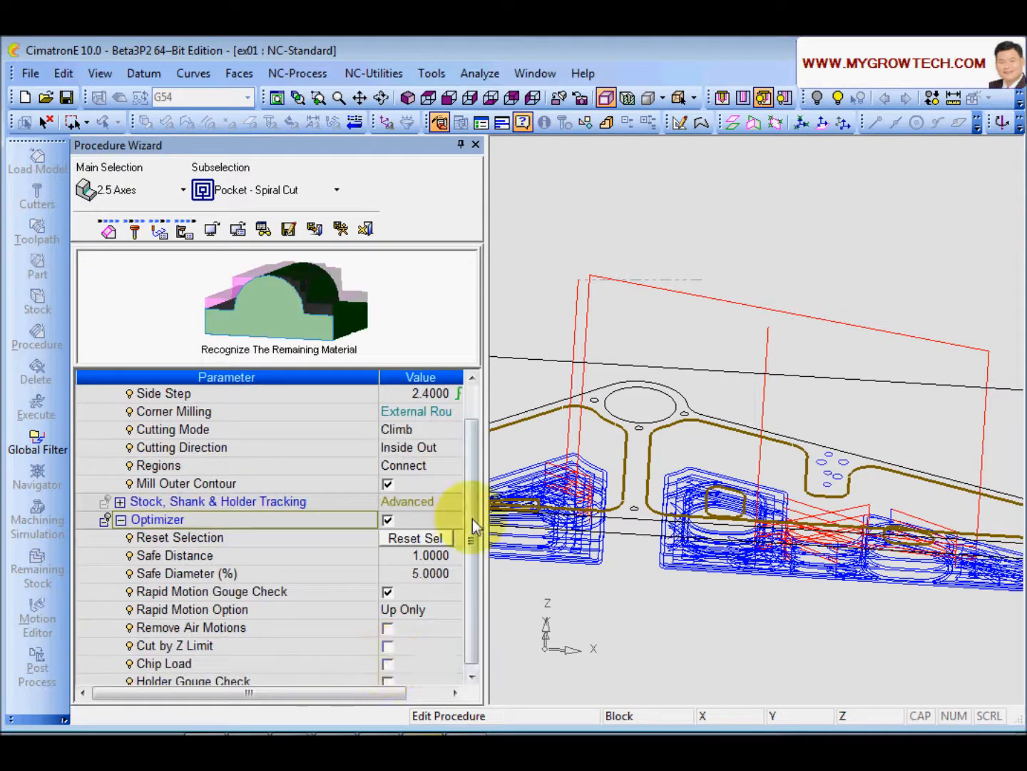
Step: Enable Chip Load in the Optimizer settings
{"action": "scroll", "coordinate": [467, 509], "scroll_direction": "down", "scroll_amount": 1}
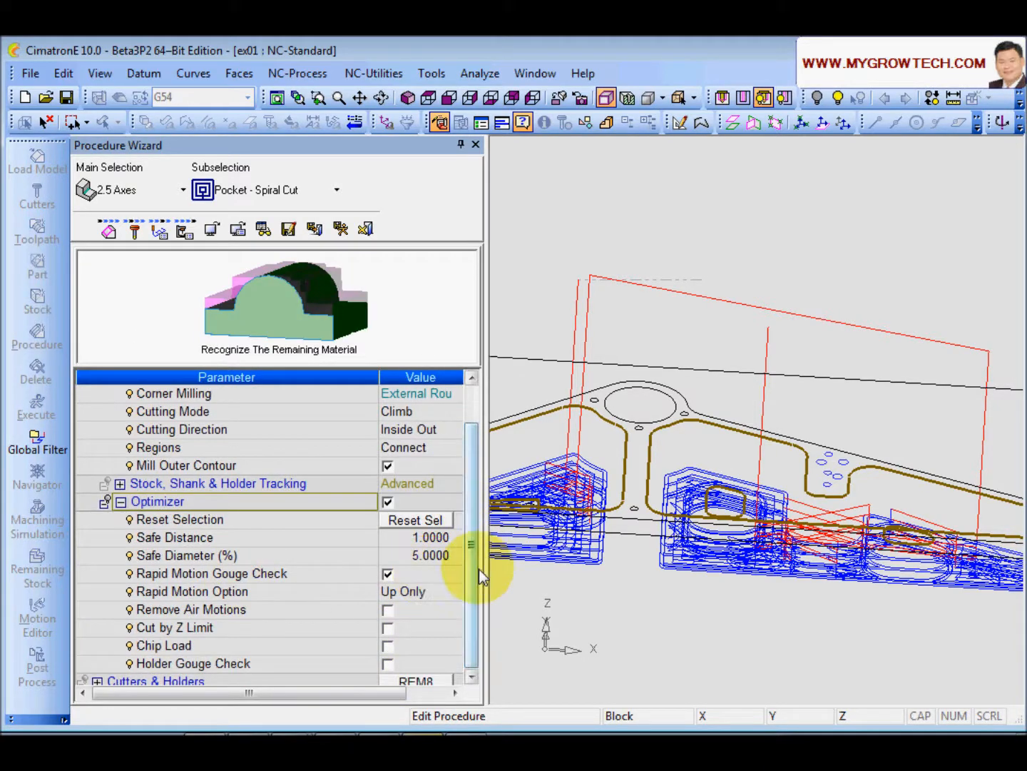
{"action": "left_click", "coordinate": [289, 648]}
{"action": "left_click", "coordinate": [388, 646]}
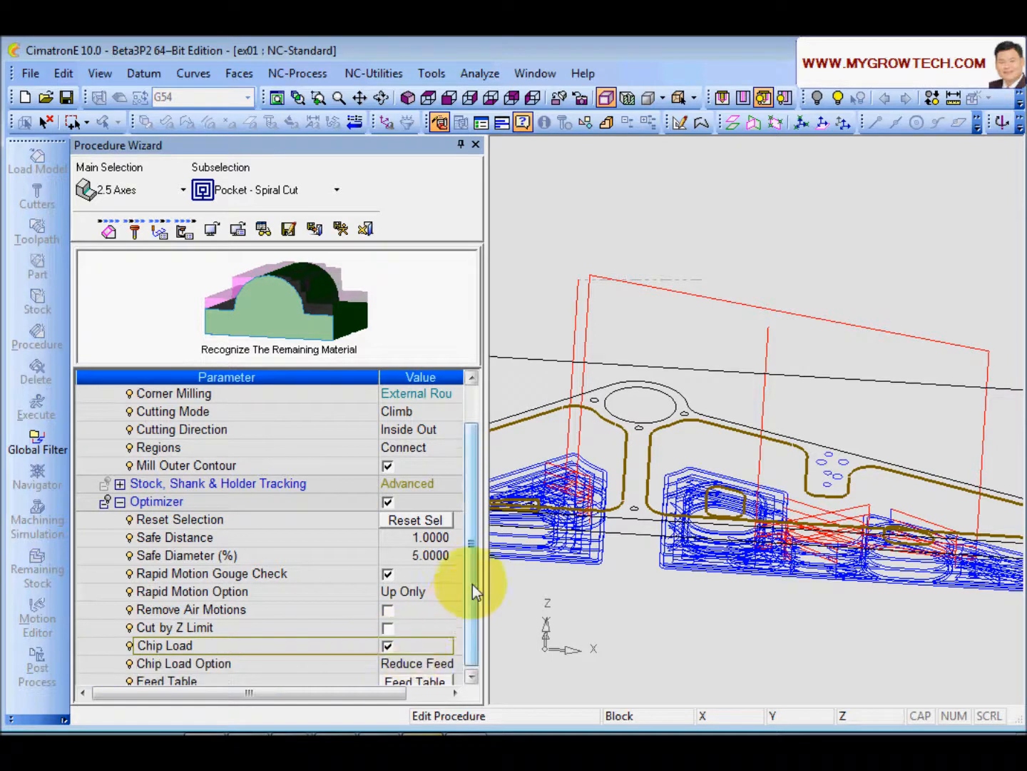
Step: Review the Chip Load Option choices, keeping Reduce Feed
{"action": "scroll", "coordinate": [473, 584], "scroll_direction": "down", "scroll_amount": 3}
{"action": "left_click", "coordinate": [324, 609]}
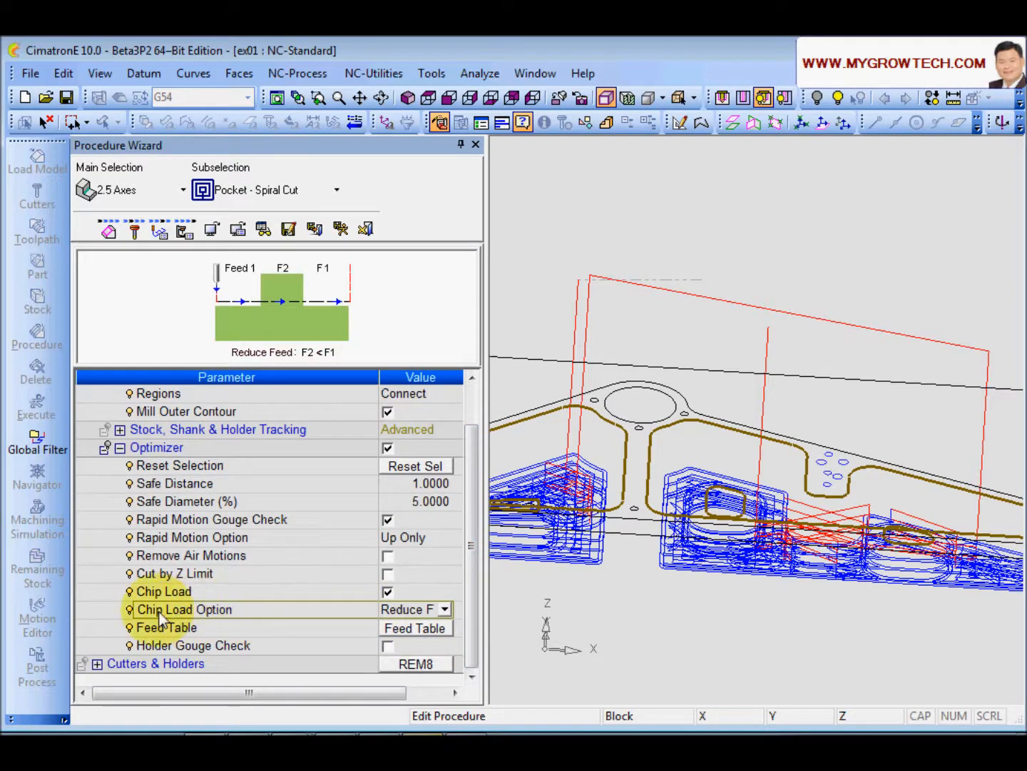
{"action": "left_click", "coordinate": [444, 609]}
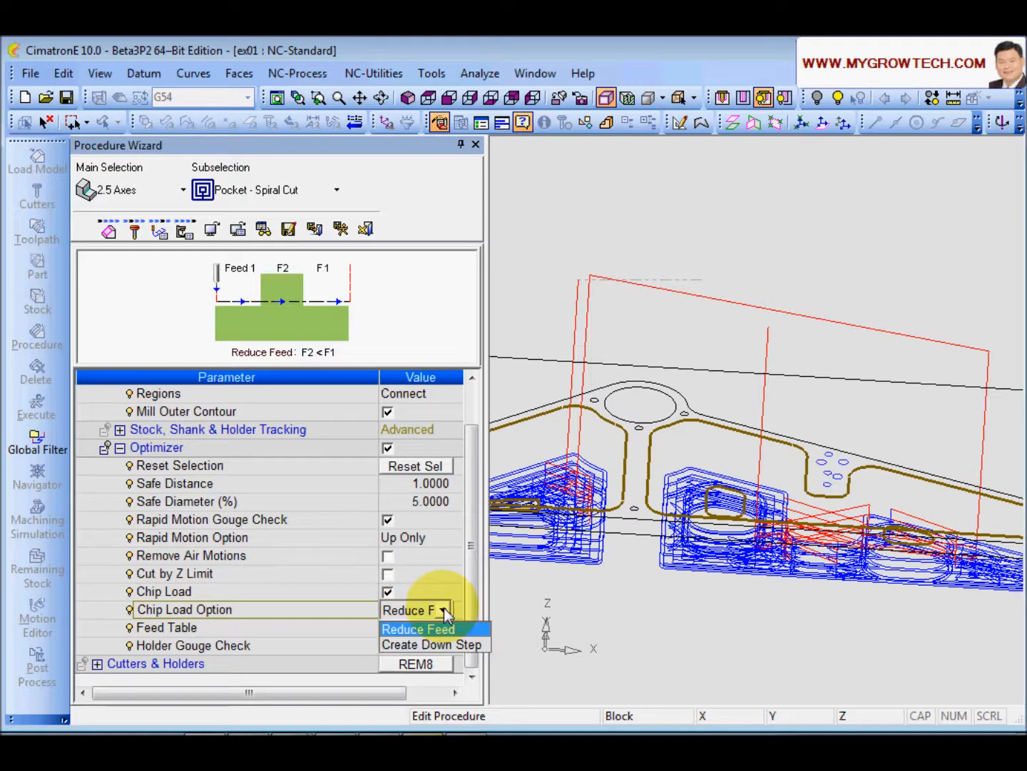
{"action": "left_click", "coordinate": [445, 610]}
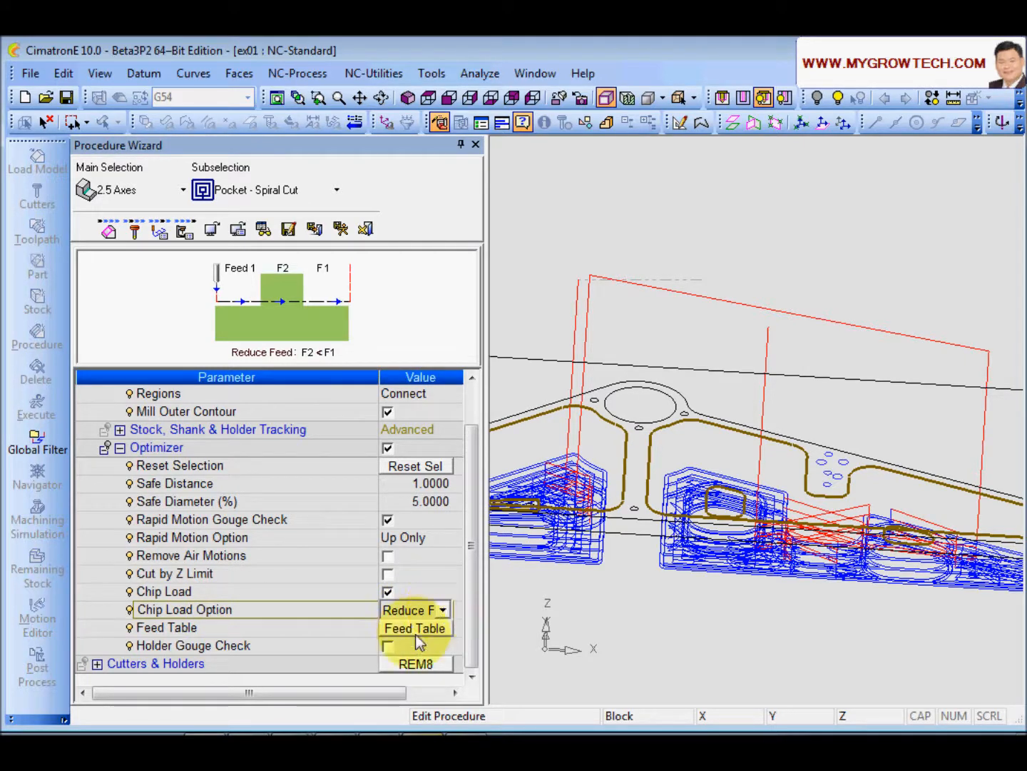
Step: Open the Feed Table, accept its default volume and angle feed percentages, and execute the procedure
{"action": "left_click", "coordinate": [416, 629]}
{"action": "left_click_drag", "start_coordinate": [263, 234], "coordinate": [287, 284]}
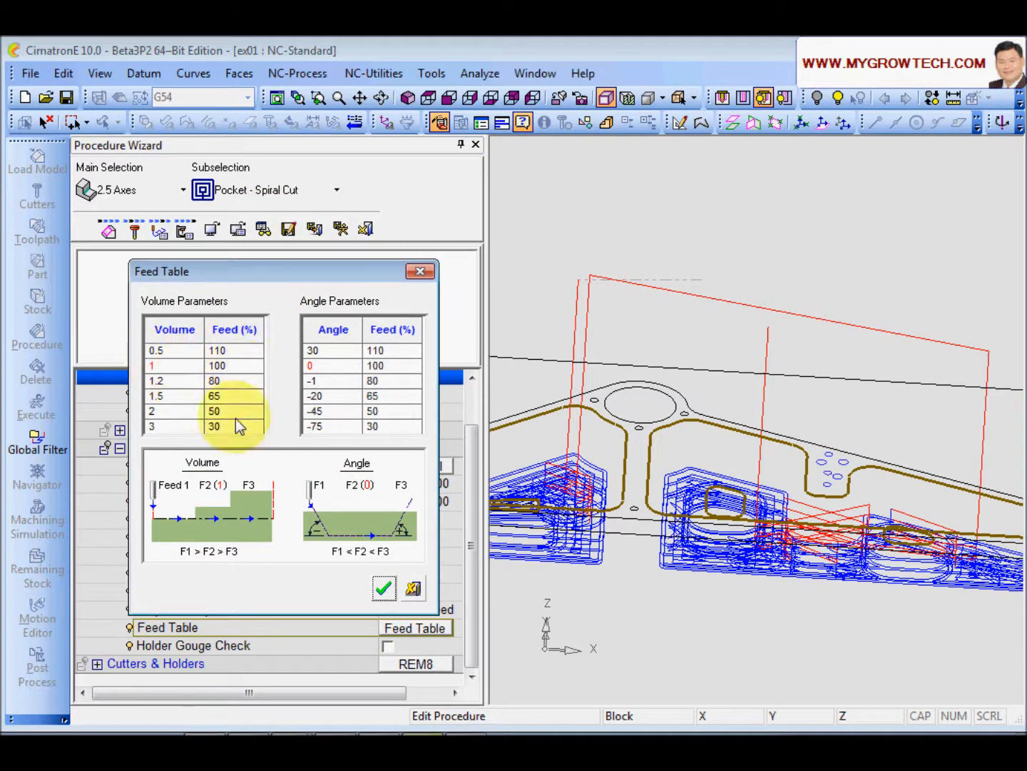
{"action": "left_click", "coordinate": [232, 397]}
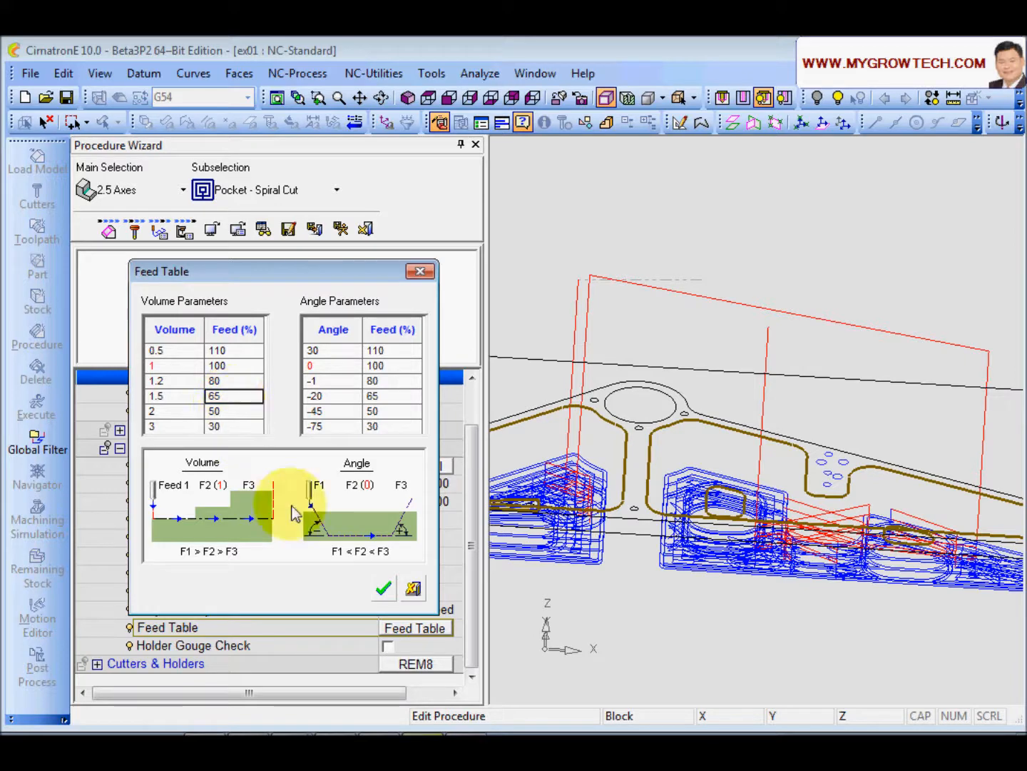
{"action": "left_click", "coordinate": [383, 591]}
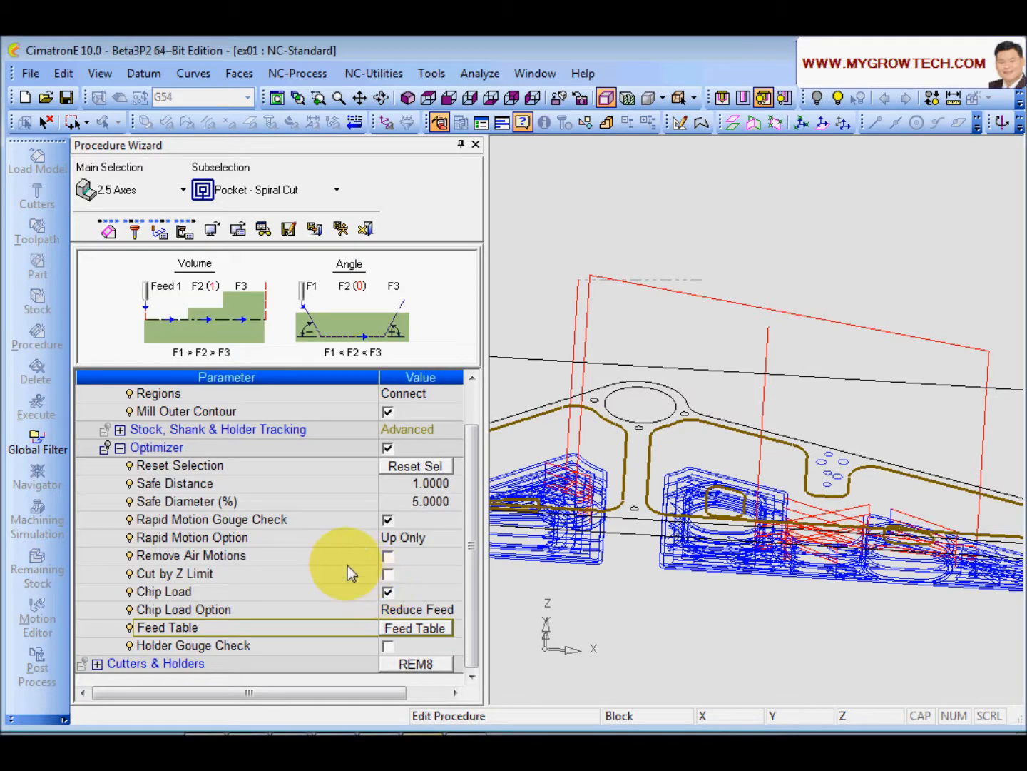
{"action": "left_click", "coordinate": [340, 229]}
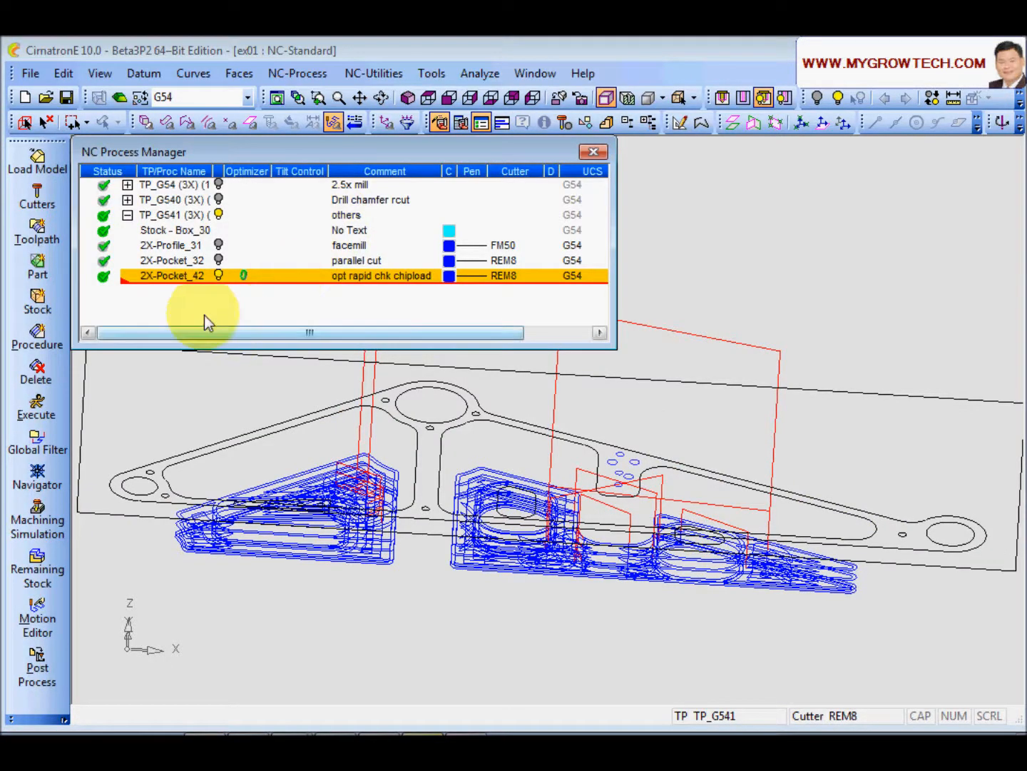
Step: Post-process the spiral pocket with the DEMO post, showing output after completion, renaming all output files to chipload.nc, overwriting the existing file
{"action": "left_click", "coordinate": [36, 665]}
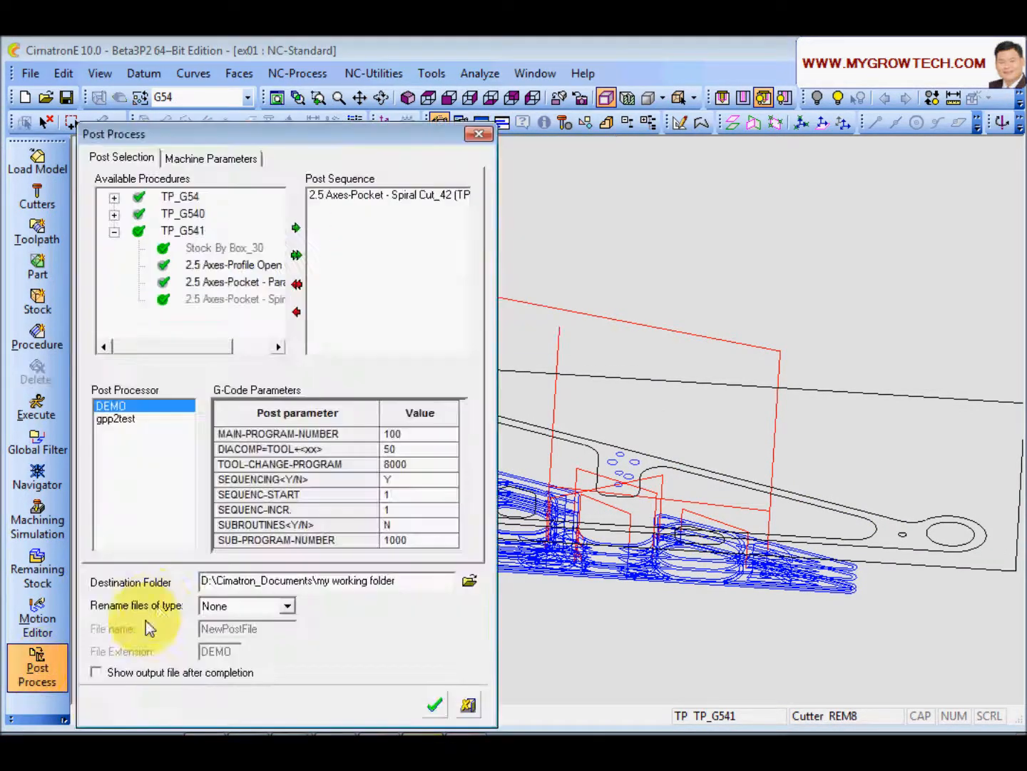
{"action": "left_click", "coordinate": [96, 672]}
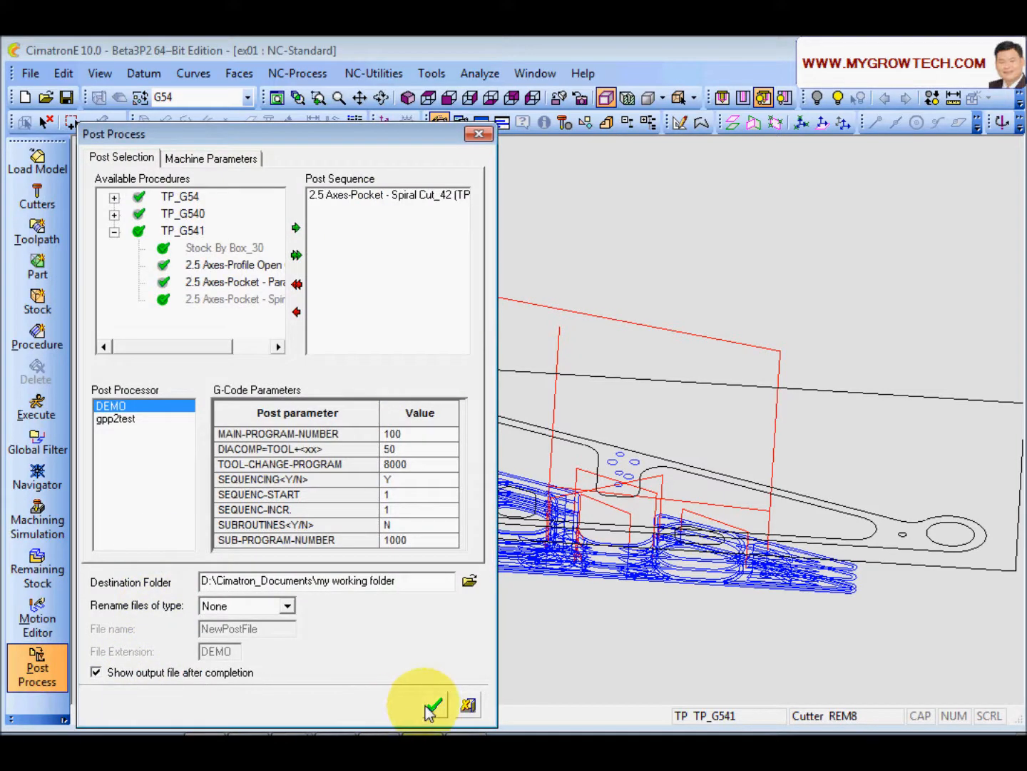
{"action": "left_click", "coordinate": [288, 607]}
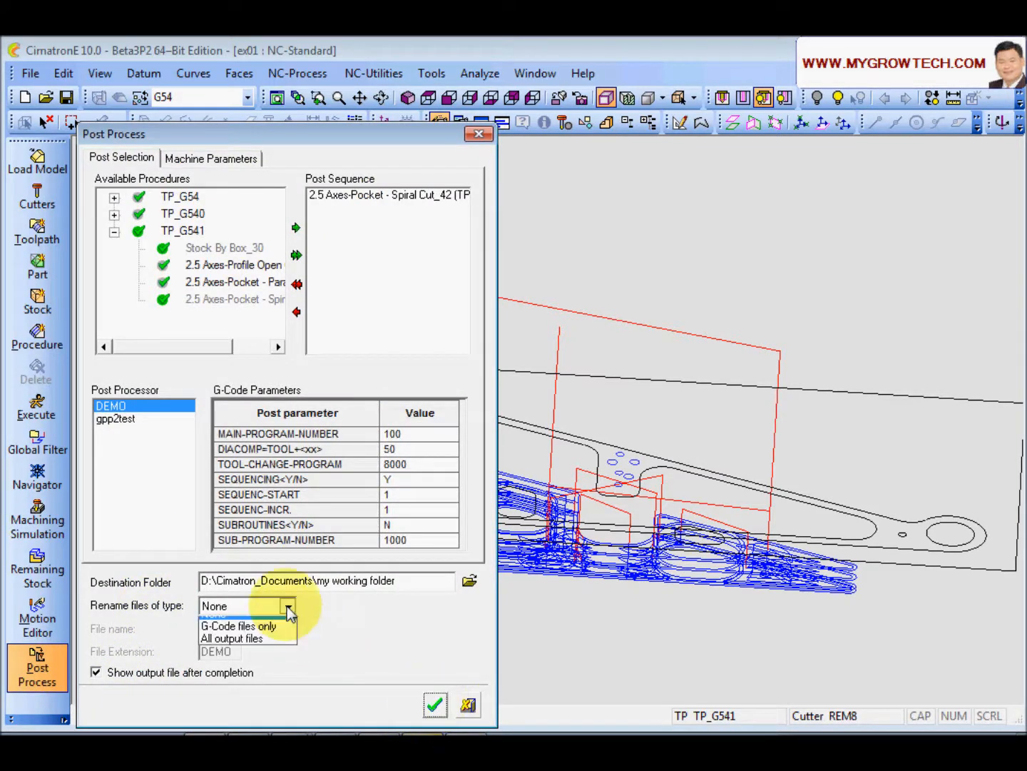
{"action": "left_click", "coordinate": [235, 648]}
{"action": "key", "text": "Tab"}
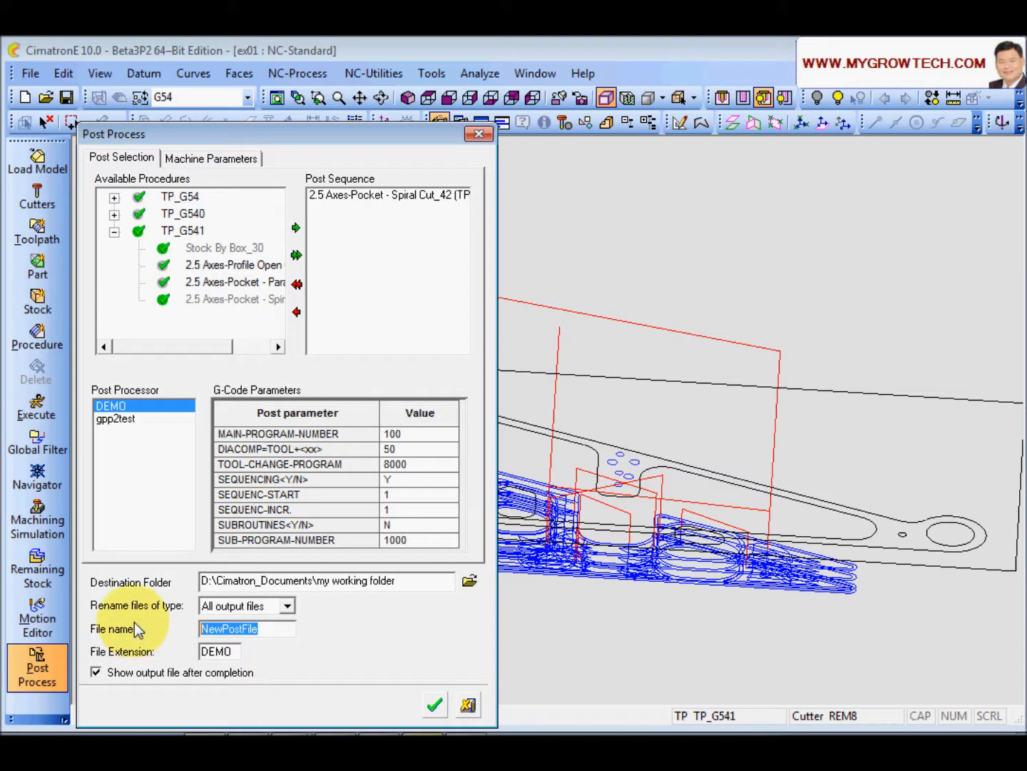
{"action": "type", "text": "chipload"}
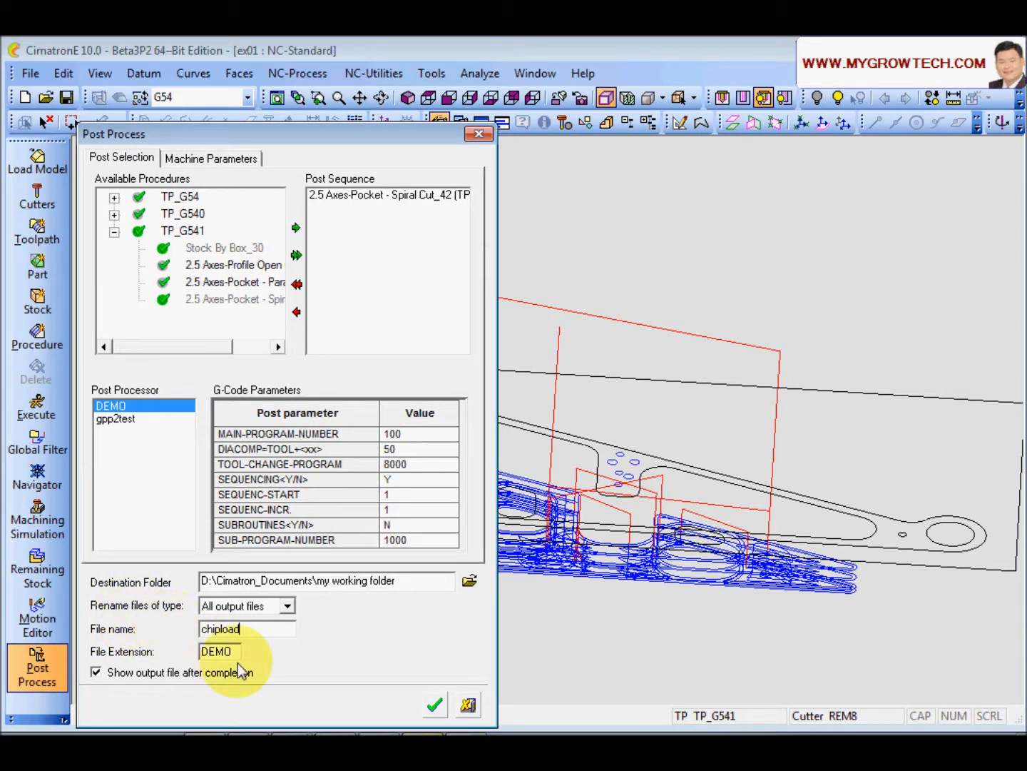
{"action": "left_click_drag", "start_coordinate": [235, 652], "coordinate": [107, 648]}
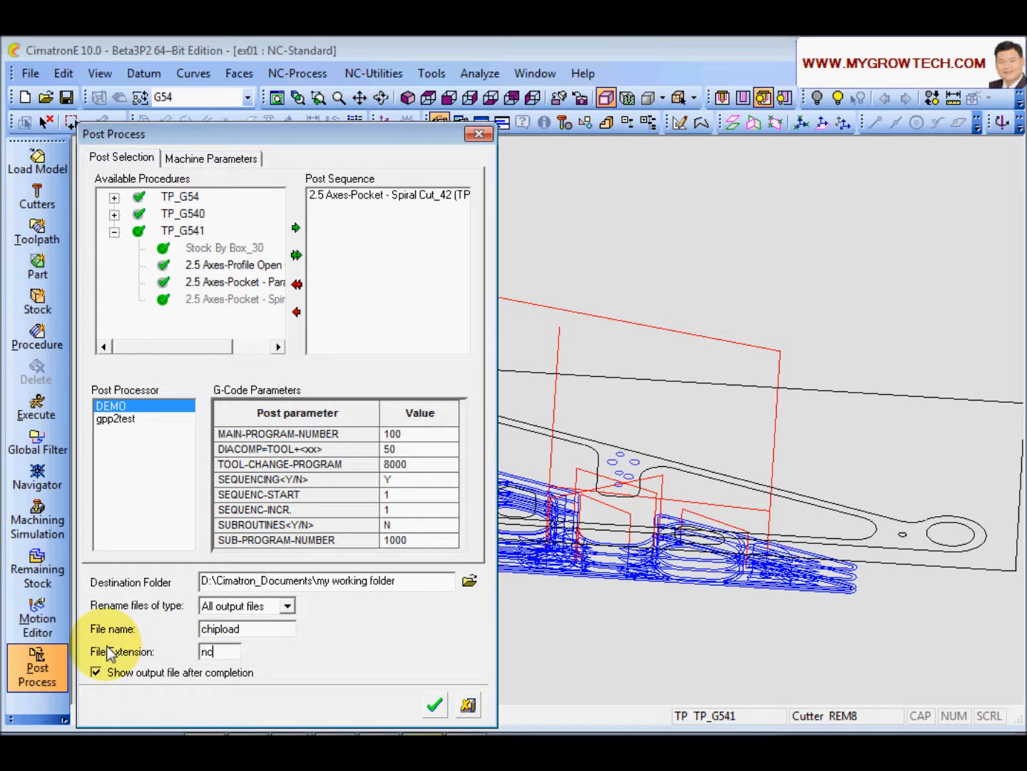
{"action": "left_click", "coordinate": [434, 704]}
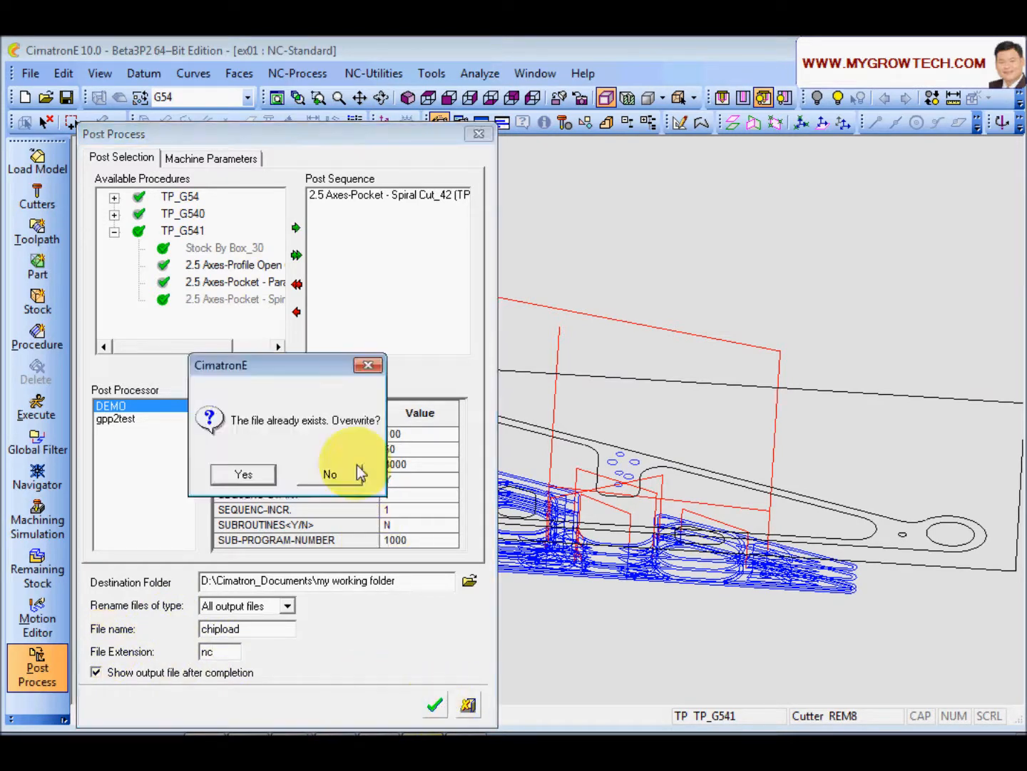
{"action": "left_click", "coordinate": [244, 474]}
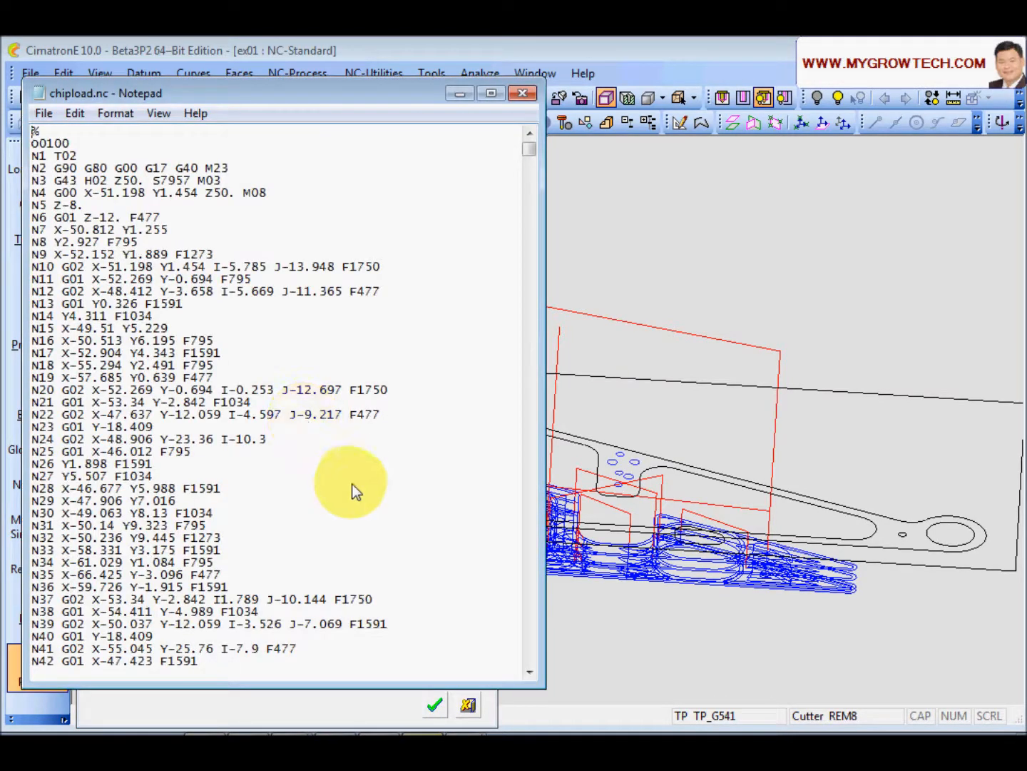
Step: Compare the feed values in chipload.nc against no chip load.nc side by side
{"action": "left_click_drag", "start_coordinate": [284, 92], "coordinate": [740, 119]}
{"action": "mouse_move", "coordinate": [467, 722]}
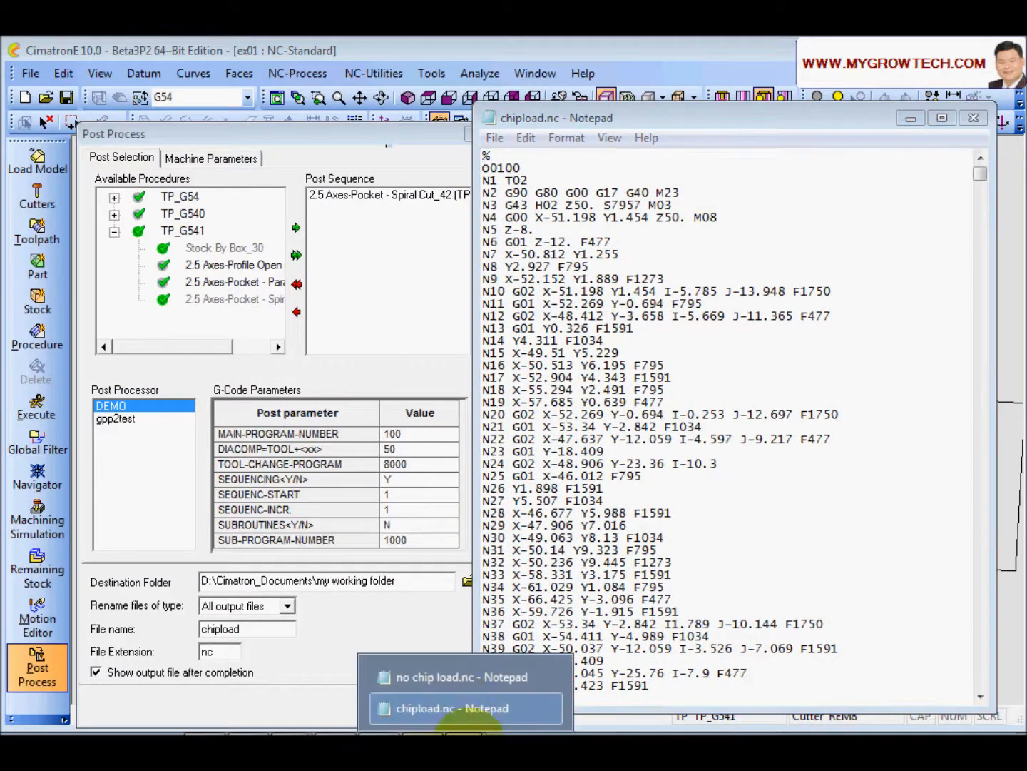
{"action": "left_click", "coordinate": [460, 678]}
{"action": "left_click_drag", "start_coordinate": [671, 128], "coordinate": [681, 119]}
{"action": "left_click_drag", "start_coordinate": [412, 107], "coordinate": [356, 108]}
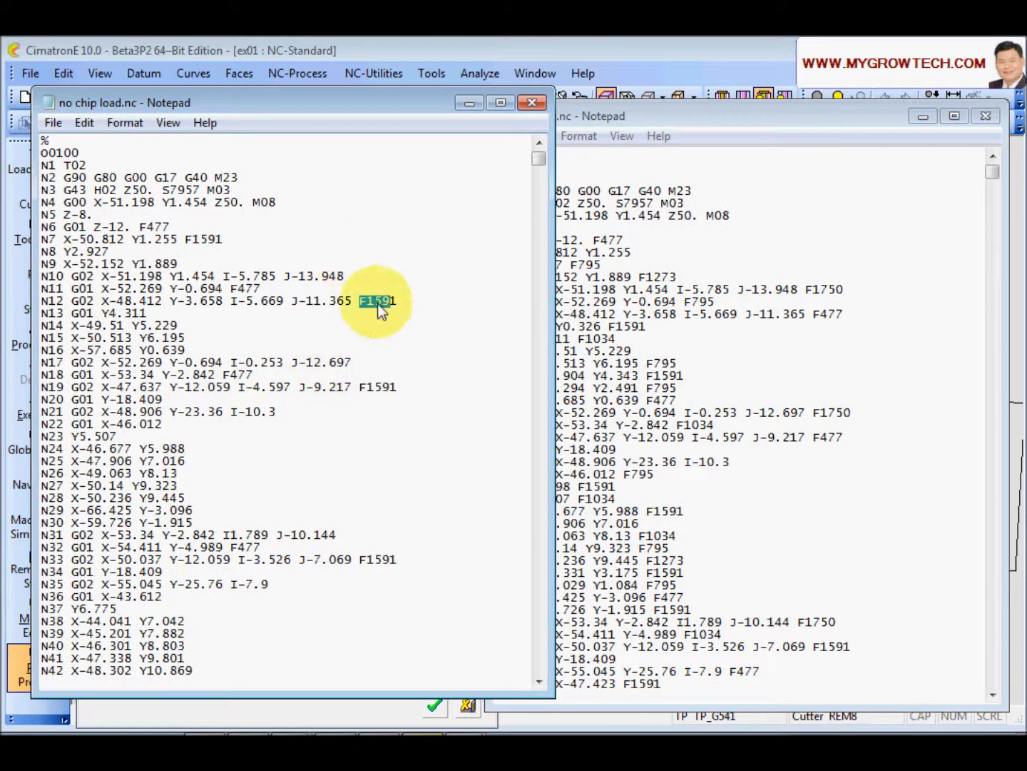
{"action": "left_click", "coordinate": [699, 344]}
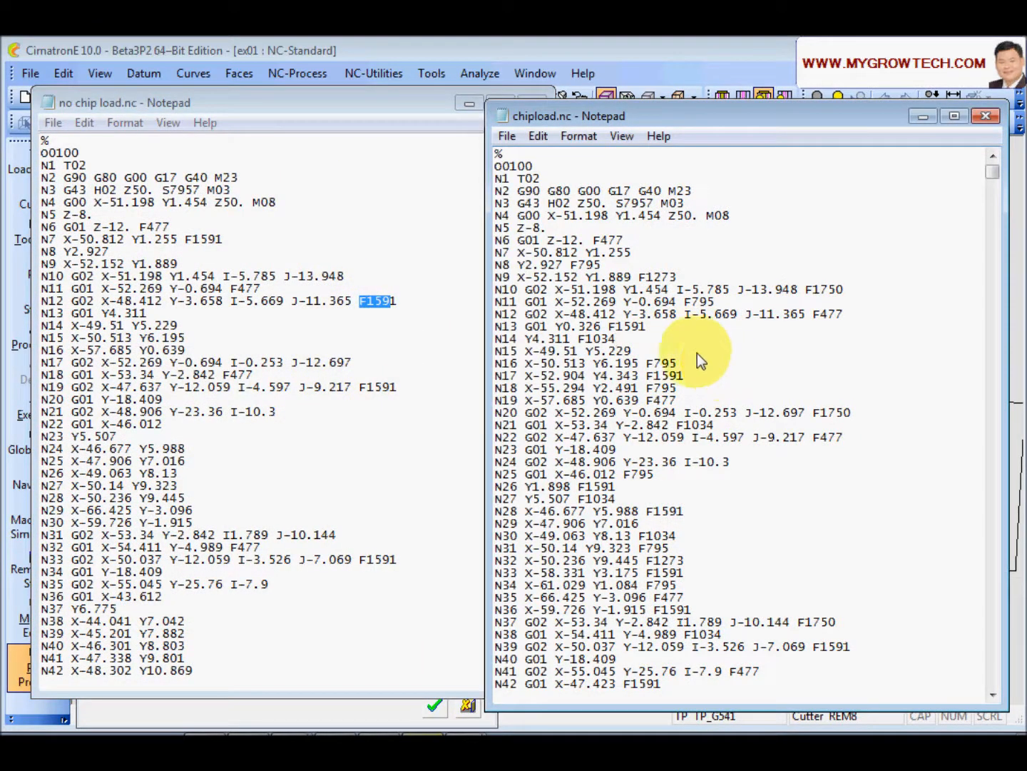
{"action": "left_click", "coordinate": [675, 365]}
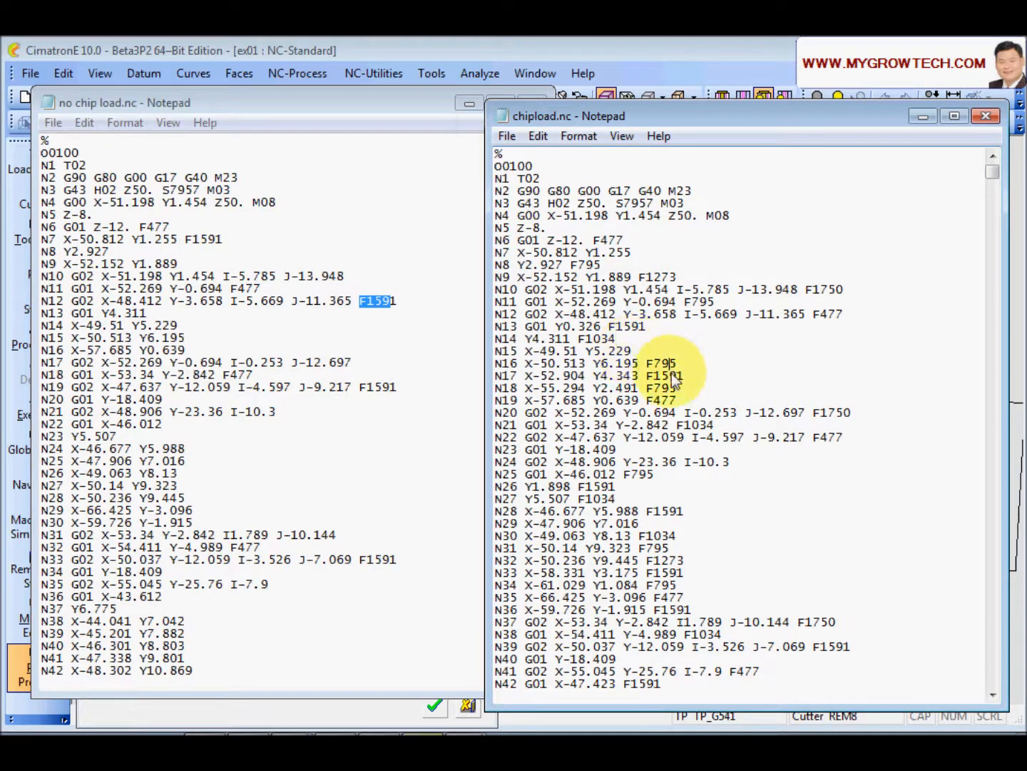
{"action": "left_click", "coordinate": [682, 401]}
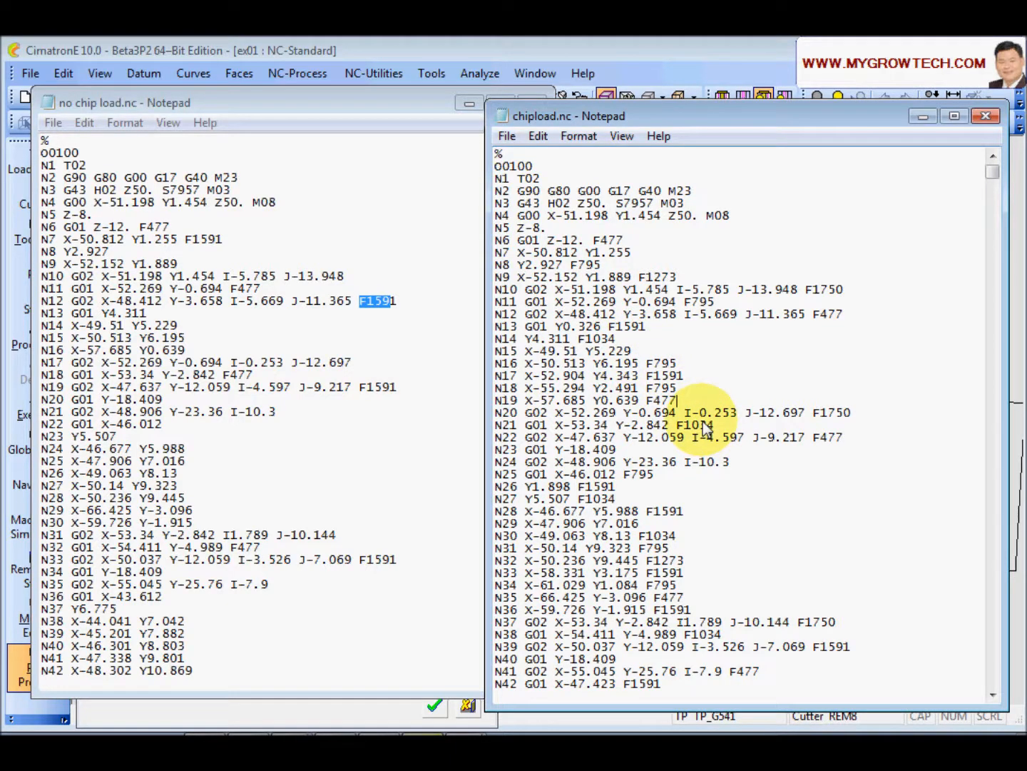
Step: Close both Notepad files and the Post Process dialog
{"action": "left_click", "coordinate": [987, 119]}
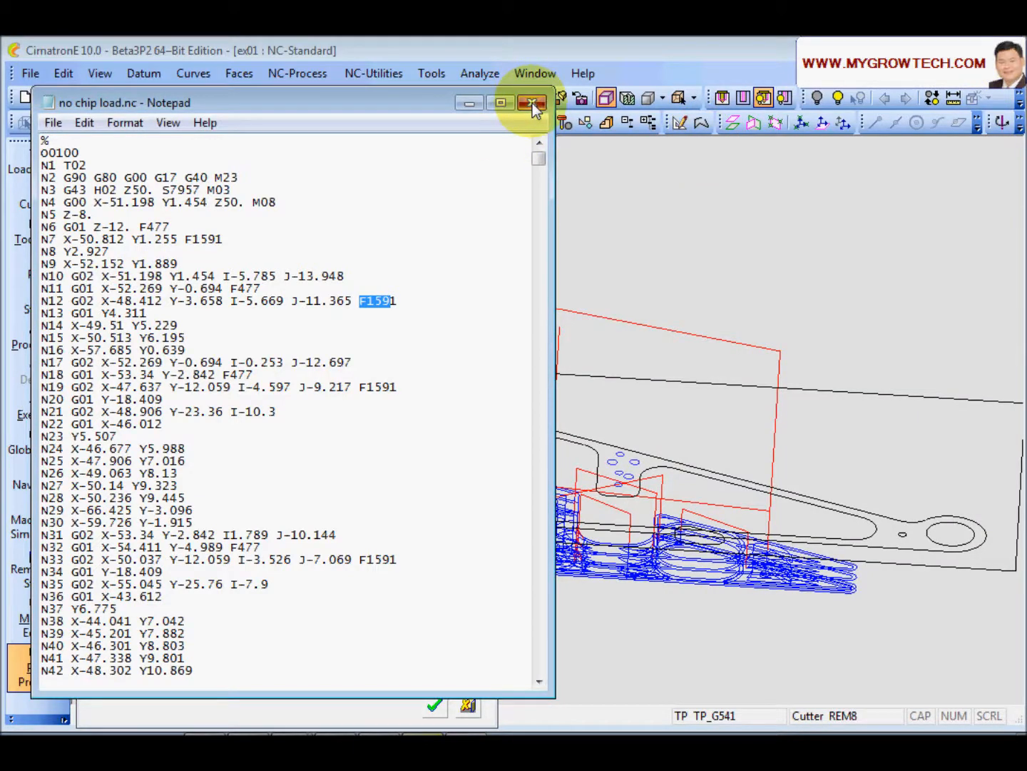
{"action": "left_click", "coordinate": [532, 105]}
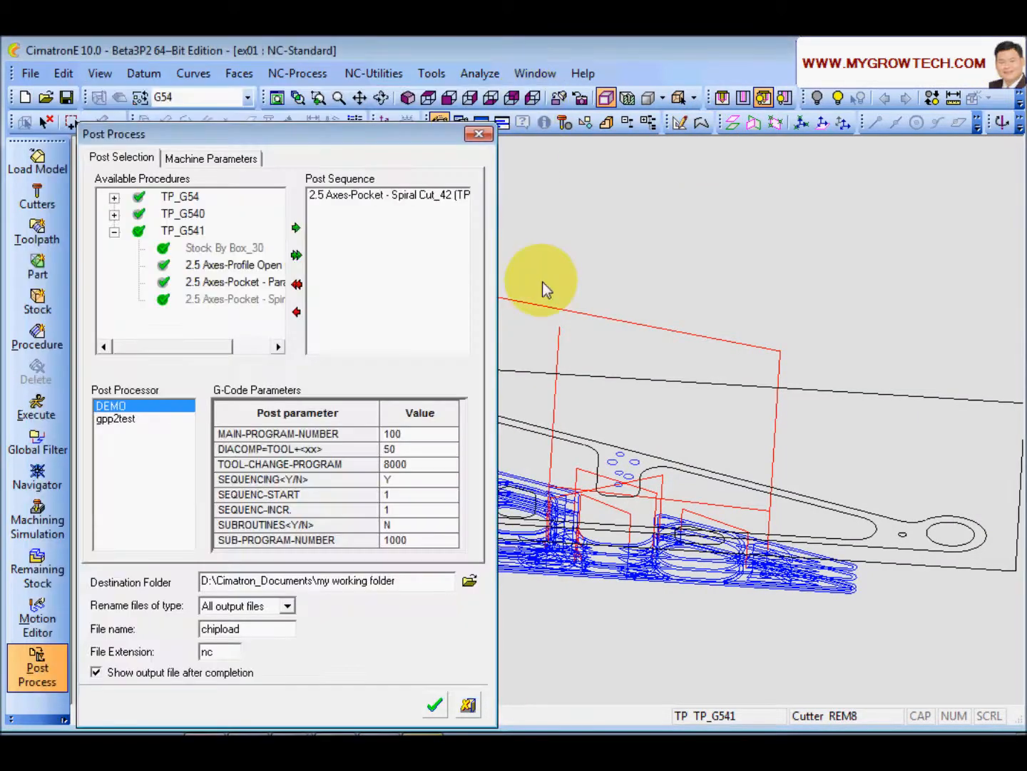
{"action": "left_click", "coordinate": [468, 706]}
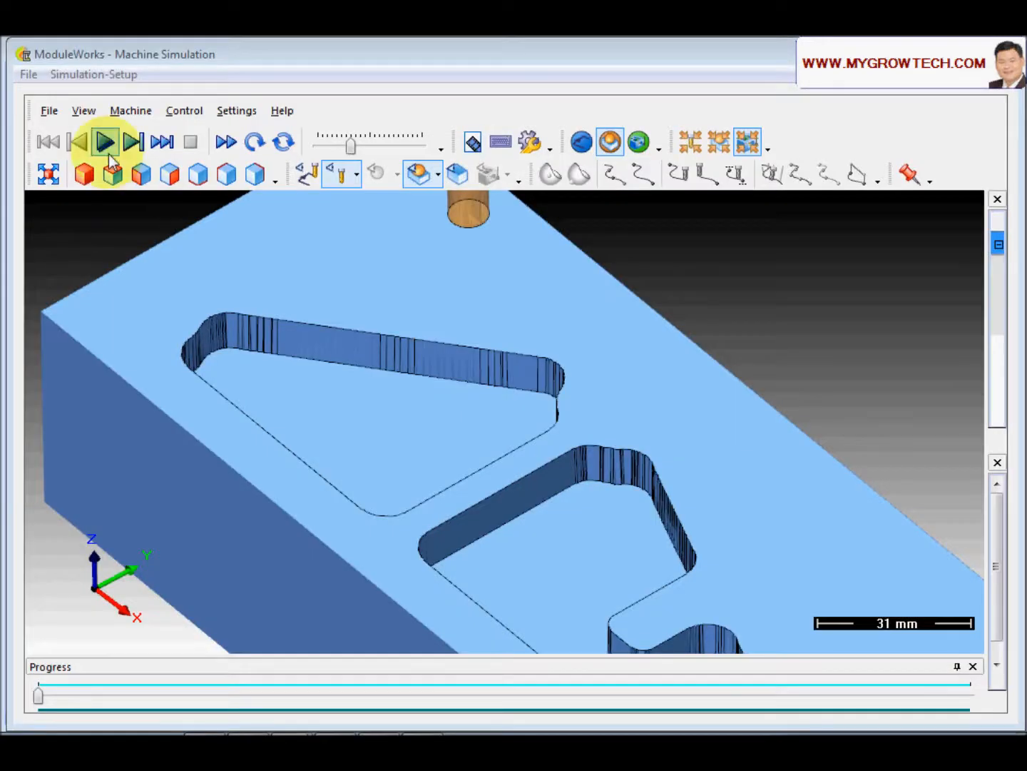
Step: Run a machining simulation of the chip-load toolpath and inspect the cut pocket up close
{"action": "left_click", "coordinate": [105, 142]}
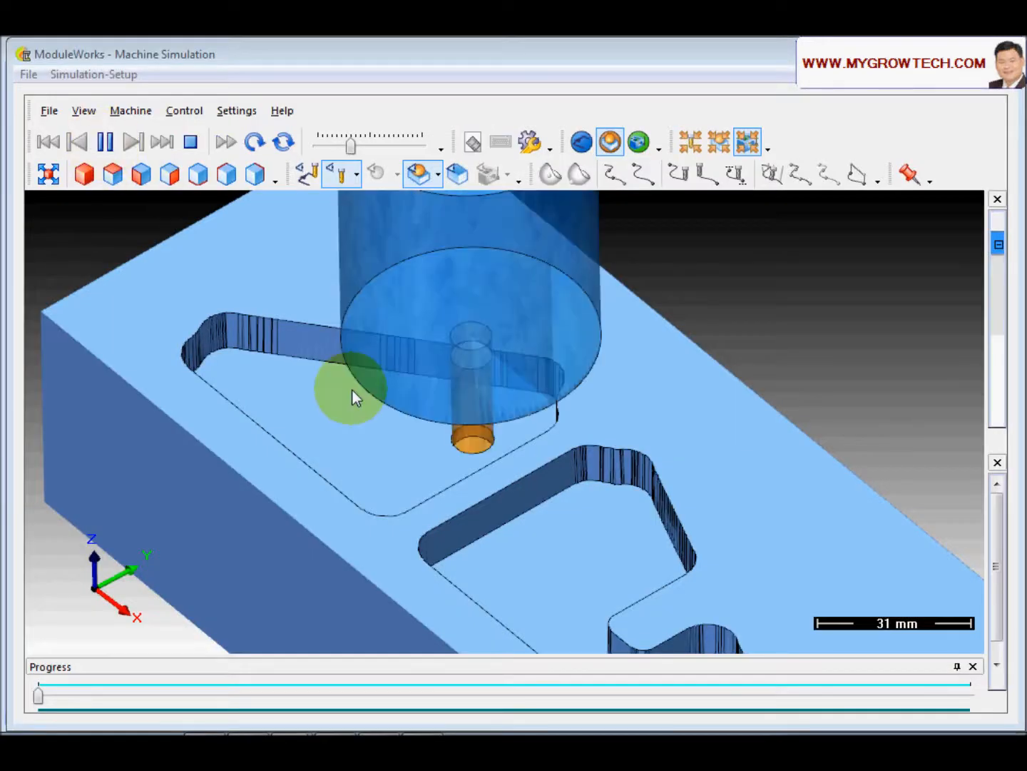
{"action": "scroll", "coordinate": [491, 523], "scroll_direction": "up", "scroll_amount": 3}
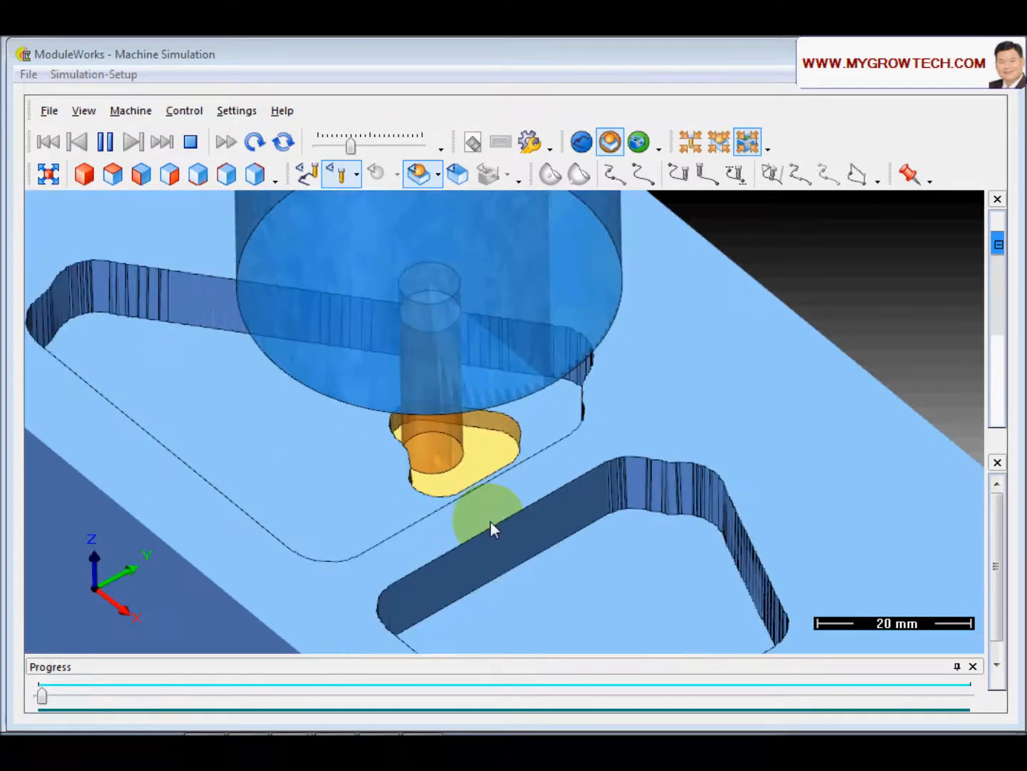
{"action": "scroll", "coordinate": [490, 521], "scroll_direction": "up", "scroll_amount": 1}
{"action": "middle_click_drag", "start_coordinate": [460, 530], "coordinate": [550, 496]}
{"action": "mouse_move", "coordinate": [490, 428]}
{"action": "left_mouse_down"}
{"action": "mouse_move", "coordinate": [482, 434]}
{"action": "mouse_move", "coordinate": [490, 538]}
{"action": "mouse_move", "coordinate": [509, 510]}
{"action": "mouse_move", "coordinate": [465, 491]}
{"action": "left_mouse_up"}
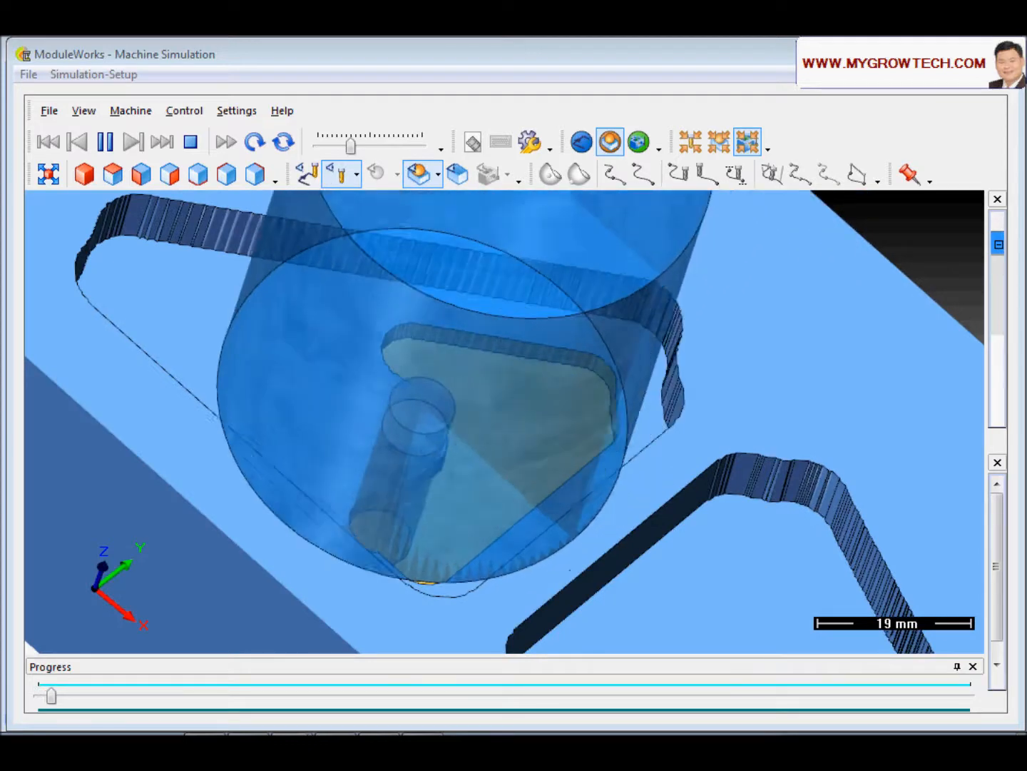
{"action": "left_click", "coordinate": [106, 143]}
{"action": "left_click_drag", "start_coordinate": [215, 373], "coordinate": [262, 343]}
{"action": "left_click_drag", "start_coordinate": [260, 413], "coordinate": [370, 388]}
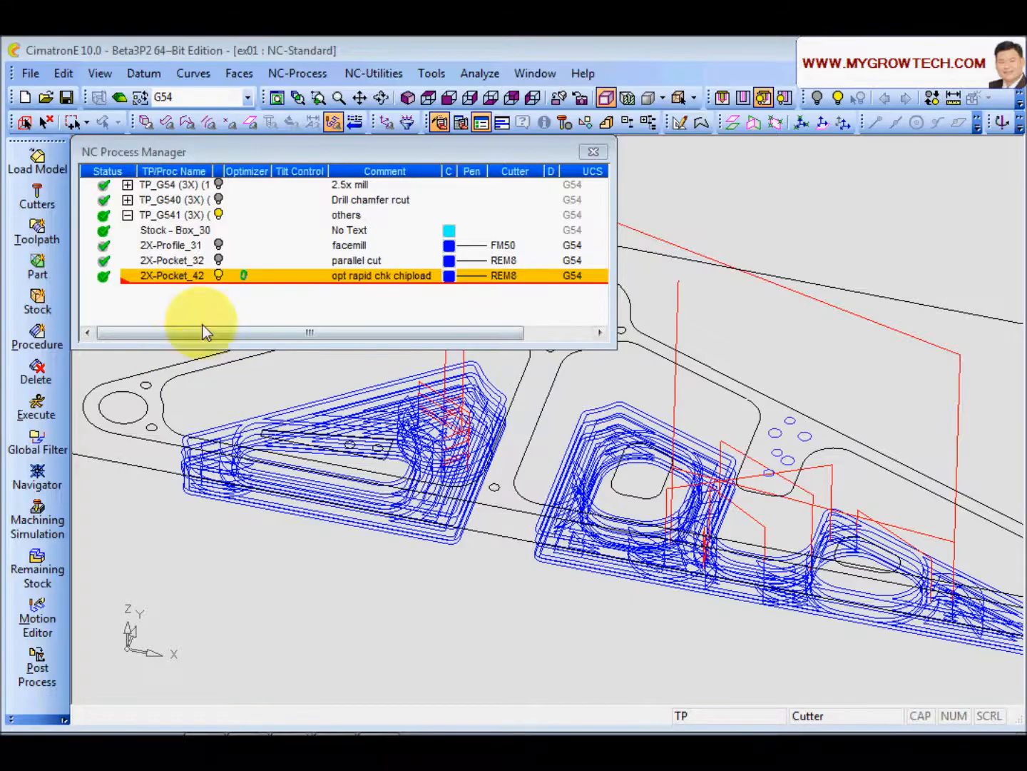
Step: Reopen 2X-Pocket_42 and set the Optimizer's Chip Load Option to Create Down Step with Max Down Steps 10
{"action": "left_click", "coordinate": [176, 279]}
{"action": "double_click", "coordinate": [176, 279]}
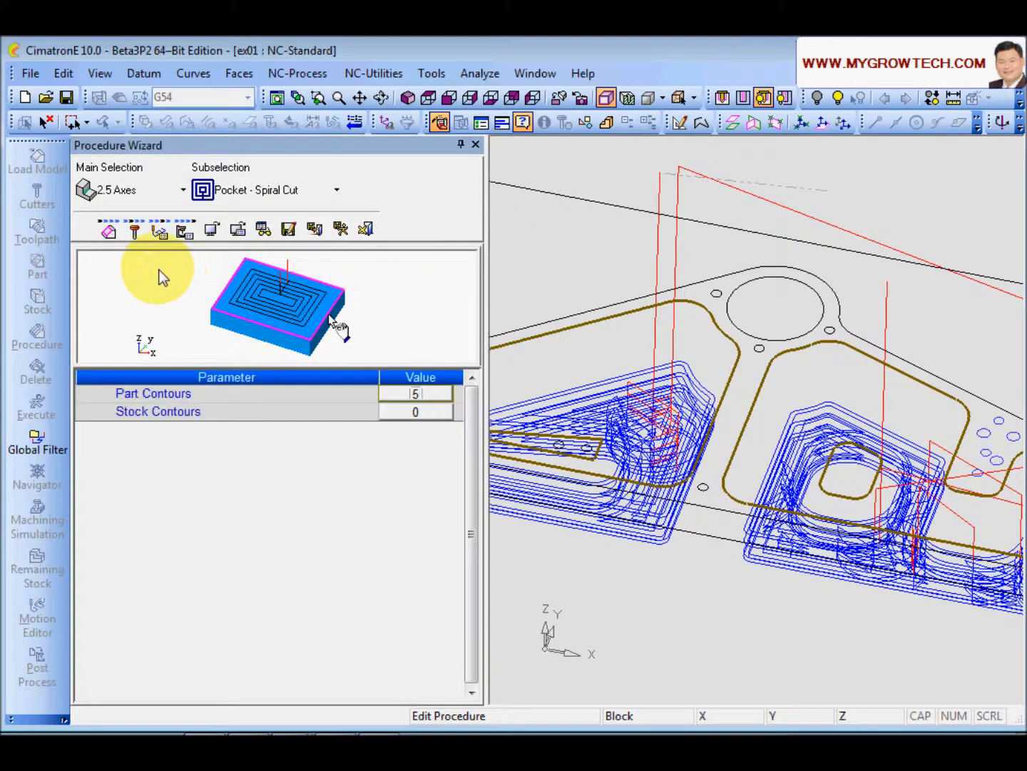
{"action": "left_click", "coordinate": [159, 229]}
{"action": "left_click_drag", "start_coordinate": [472, 499], "coordinate": [474, 600]}
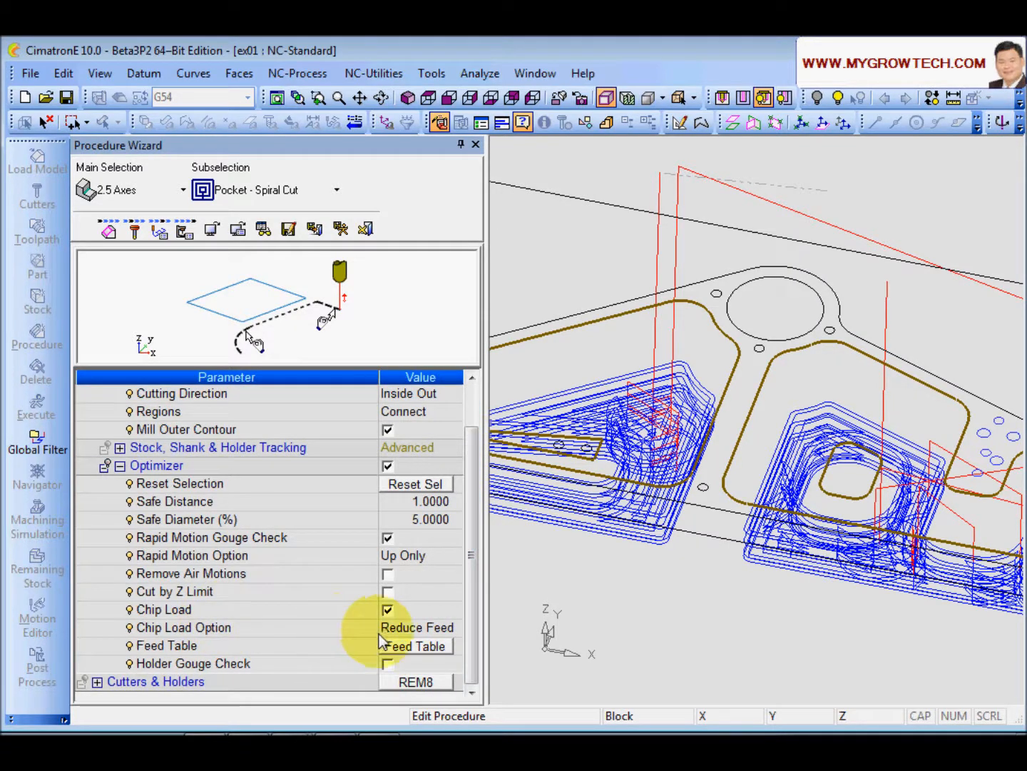
{"action": "left_click", "coordinate": [328, 629]}
{"action": "left_click", "coordinate": [443, 628]}
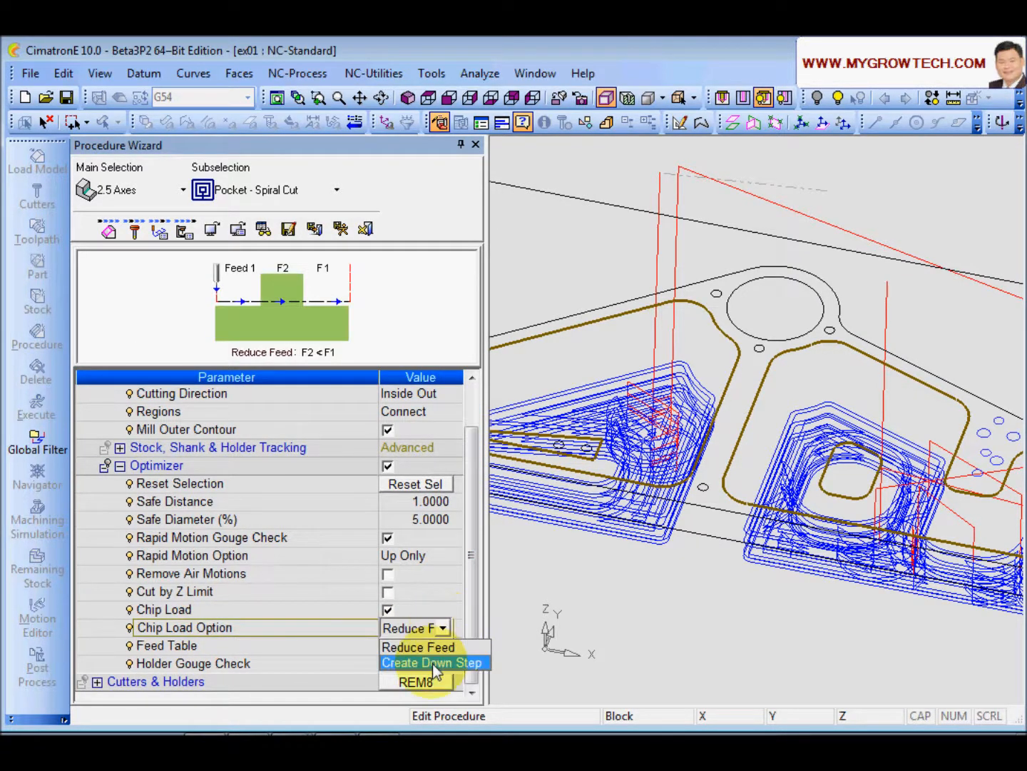
{"action": "left_click", "coordinate": [433, 662]}
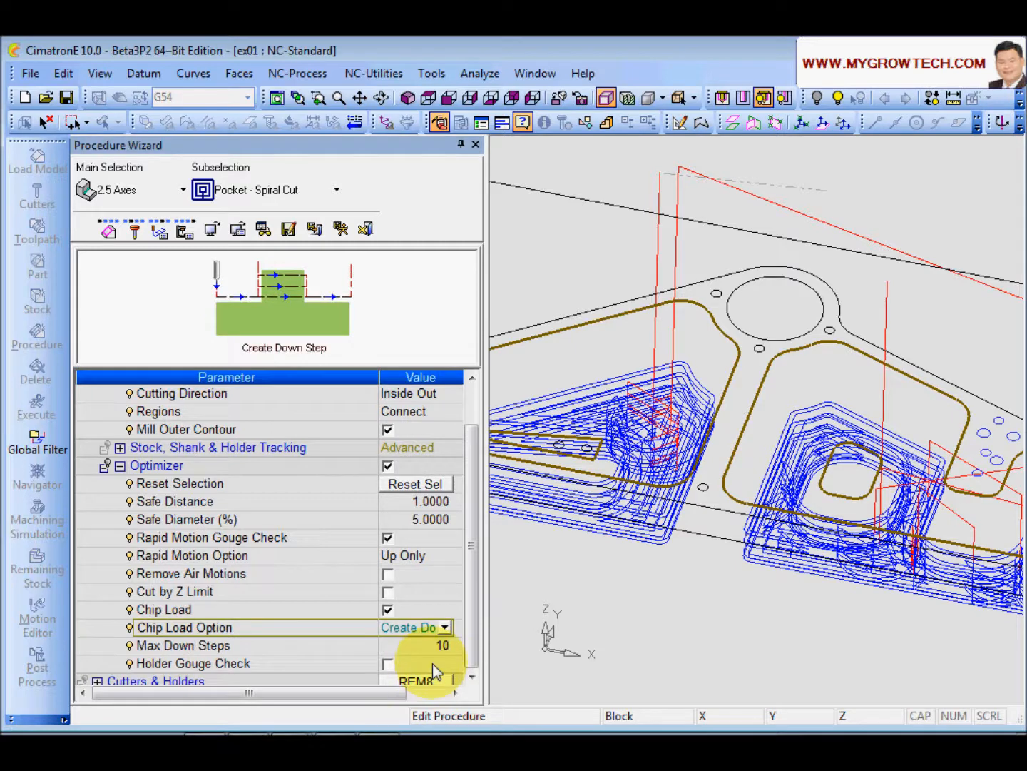
{"action": "left_click", "coordinate": [315, 647]}
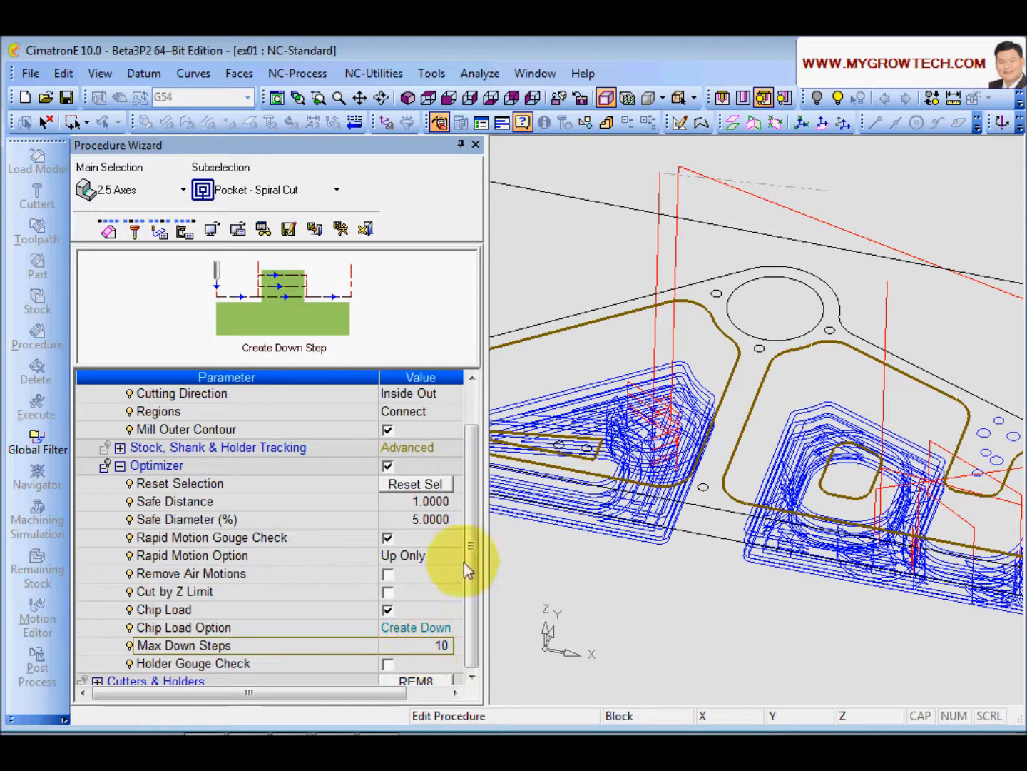
Step: Check the Tool Trajectory Down Step value and execute the procedure
{"action": "left_click_drag", "start_coordinate": [472, 530], "coordinate": [475, 517]}
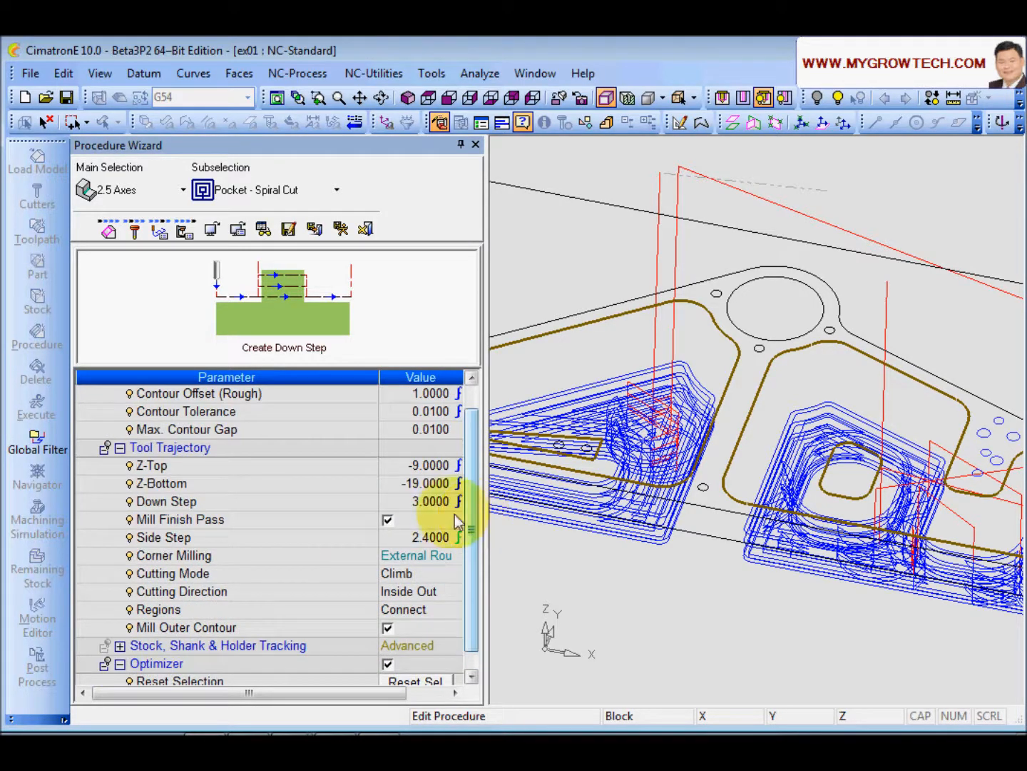
{"action": "left_click", "coordinate": [239, 504]}
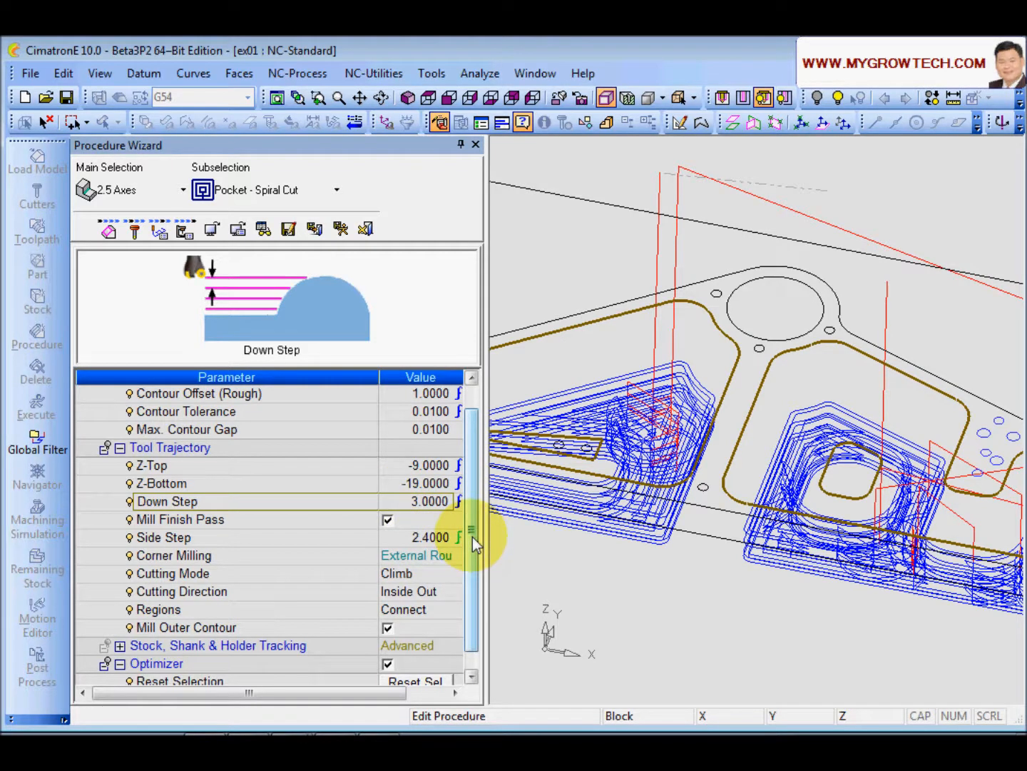
{"action": "left_click_drag", "start_coordinate": [472, 536], "coordinate": [472, 570]}
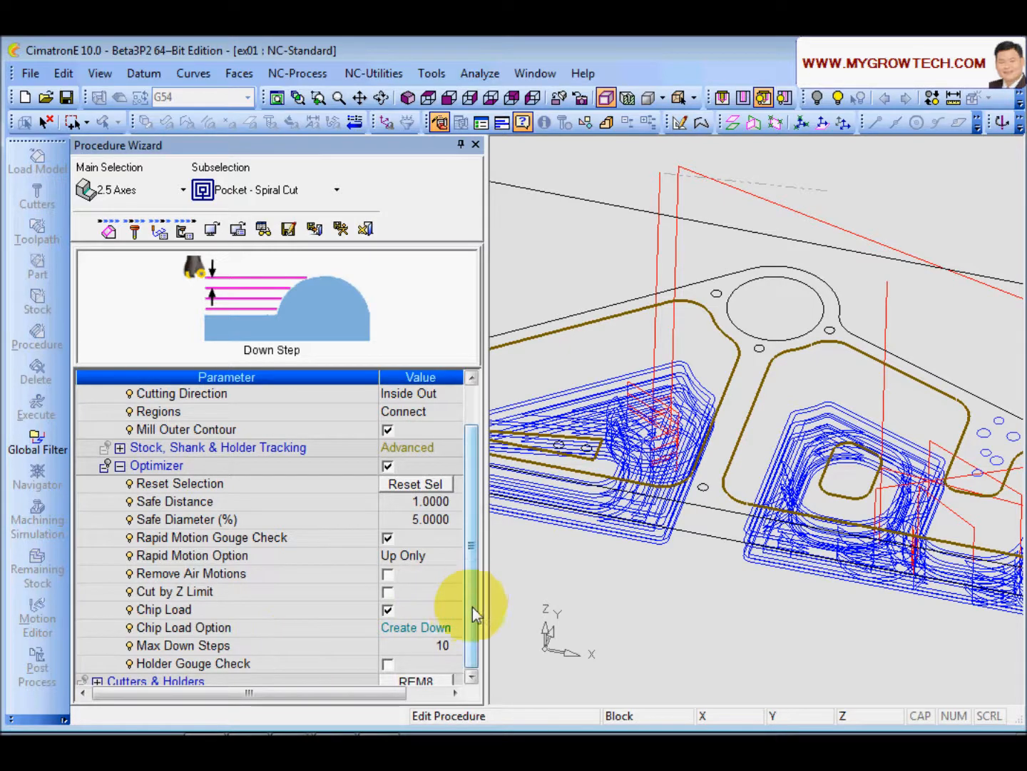
{"action": "left_click", "coordinate": [341, 227]}
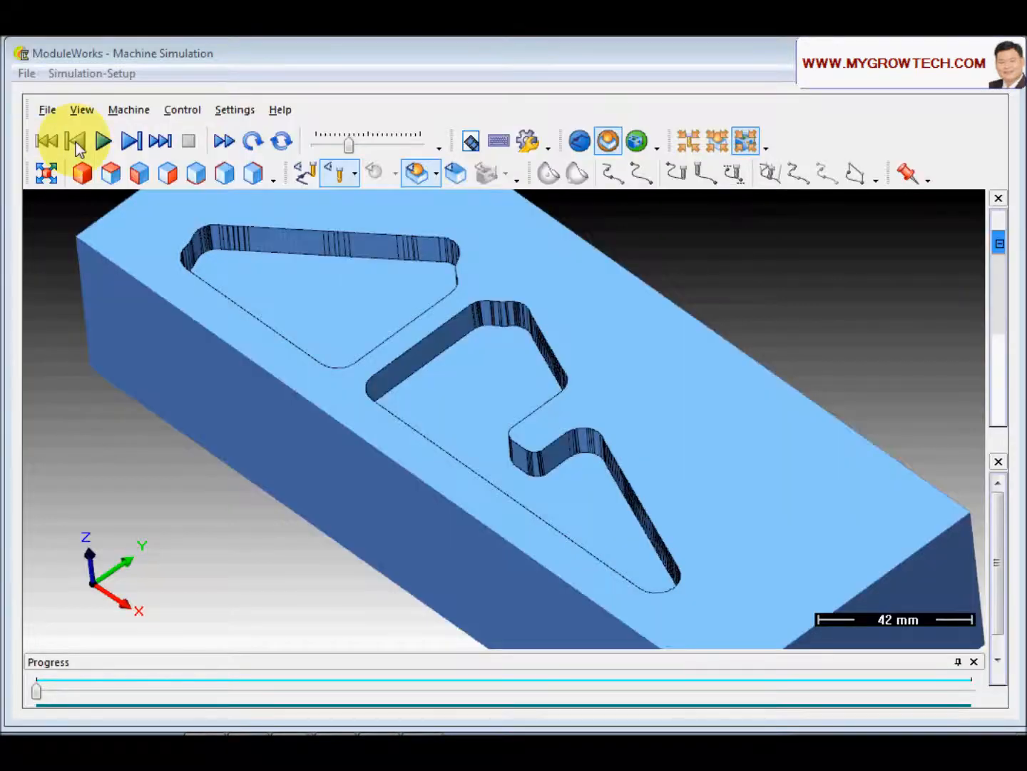
Step: Run a machining simulation of the down-step toolpath and inspect the pocket walls up close
{"action": "left_click", "coordinate": [104, 140]}
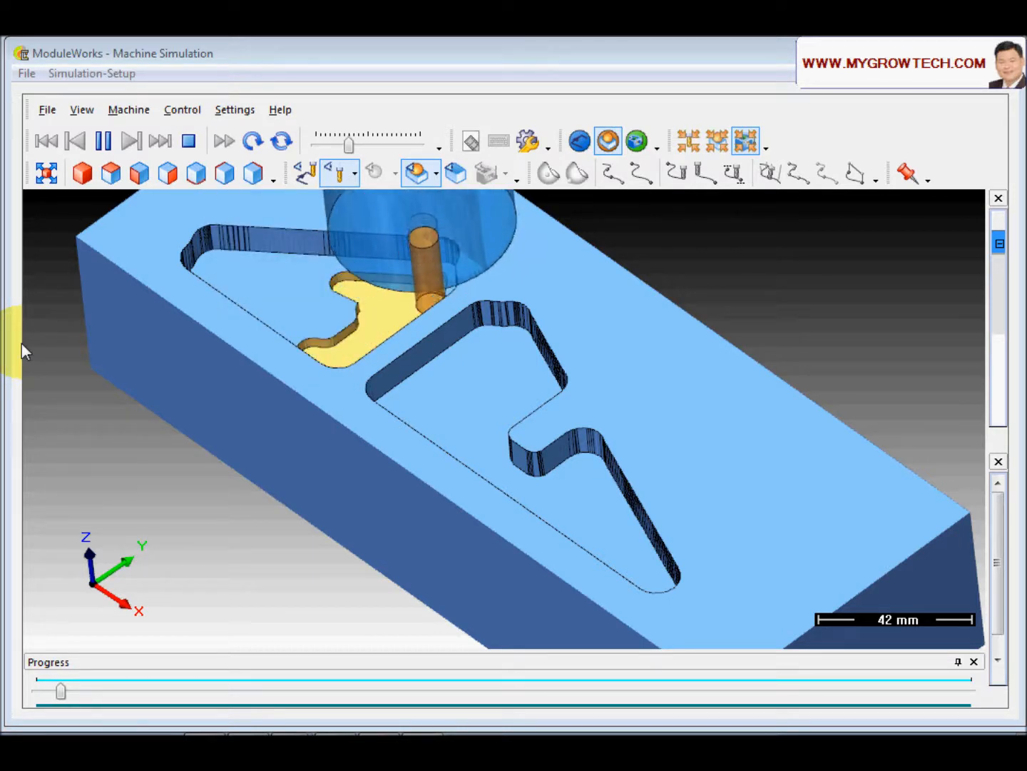
{"action": "scroll", "coordinate": [472, 401], "scroll_direction": "up", "scroll_amount": 1}
{"action": "scroll", "coordinate": [472, 401], "scroll_direction": "up", "scroll_amount": 4}
{"action": "middle_click_drag", "start_coordinate": [383, 460], "coordinate": [500, 485]}
{"action": "left_click_drag", "start_coordinate": [500, 485], "coordinate": [334, 419]}
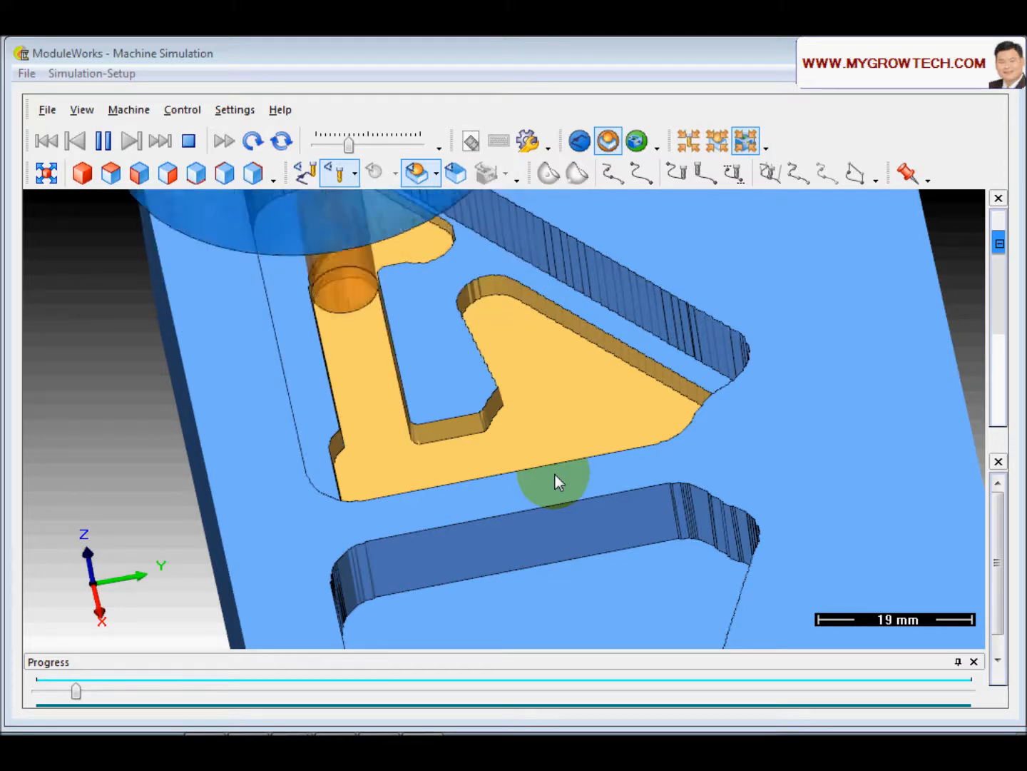
{"action": "scroll", "coordinate": [448, 422], "scroll_direction": "down", "scroll_amount": 3}
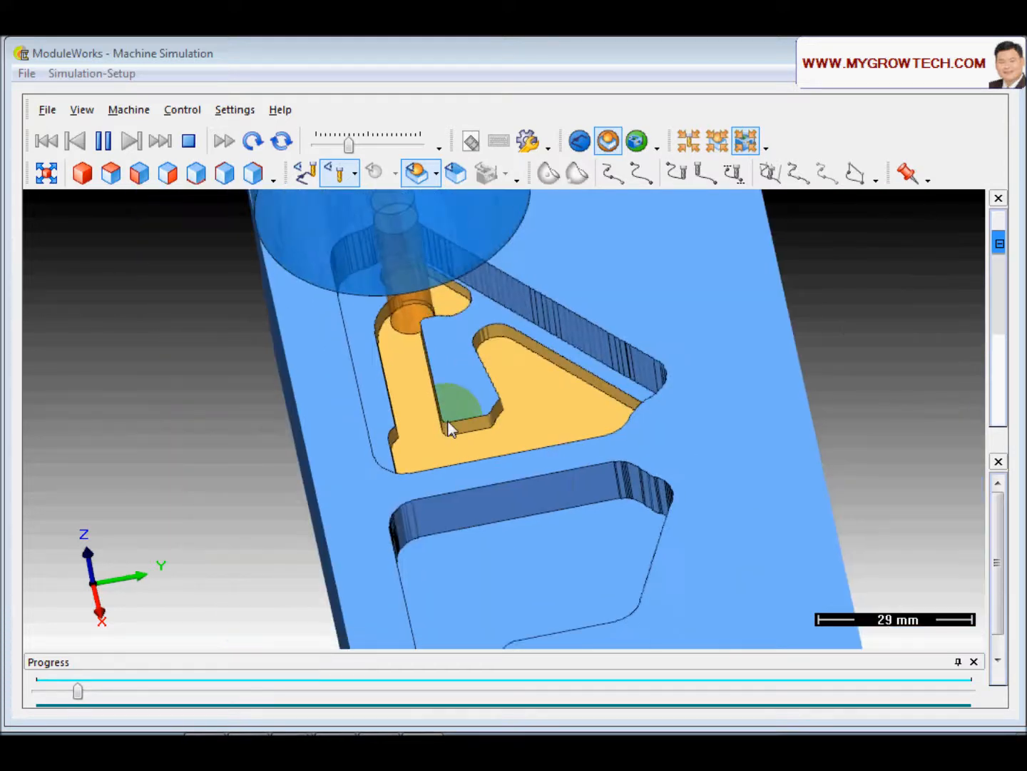
{"action": "middle_click_drag", "start_coordinate": [447, 422], "coordinate": [450, 500]}
{"action": "left_click_drag", "start_coordinate": [449, 500], "coordinate": [412, 488]}
{"action": "scroll", "coordinate": [441, 350], "scroll_direction": "up", "scroll_amount": 5}
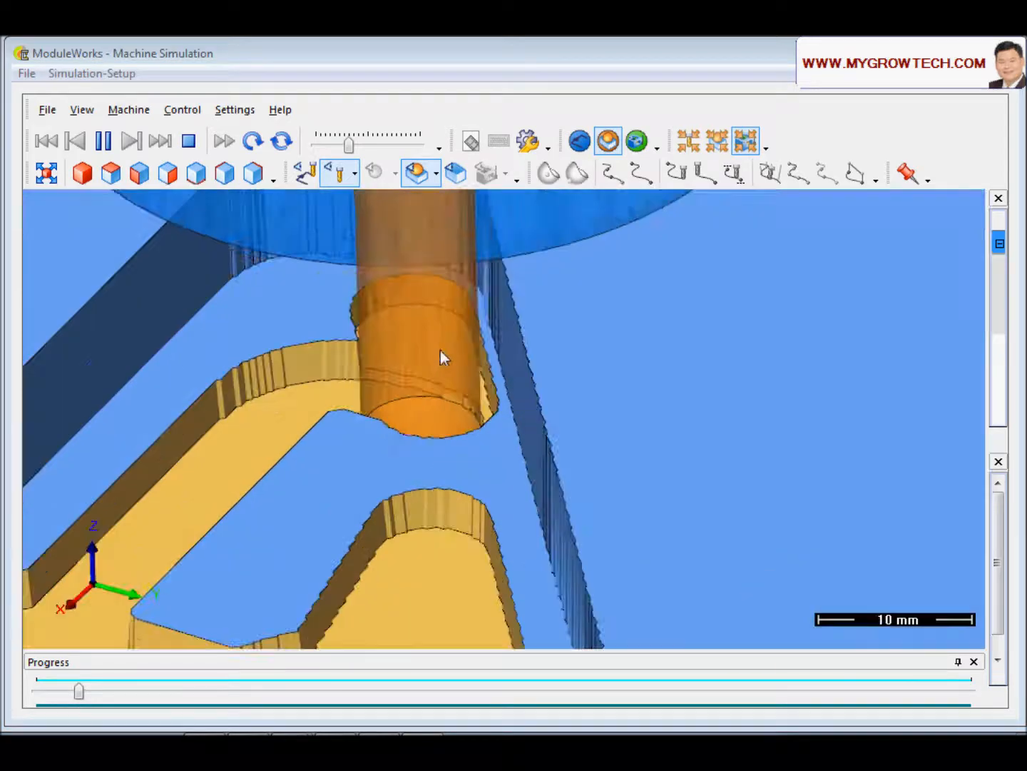
{"action": "middle_click_drag", "start_coordinate": [405, 440], "coordinate": [508, 399]}
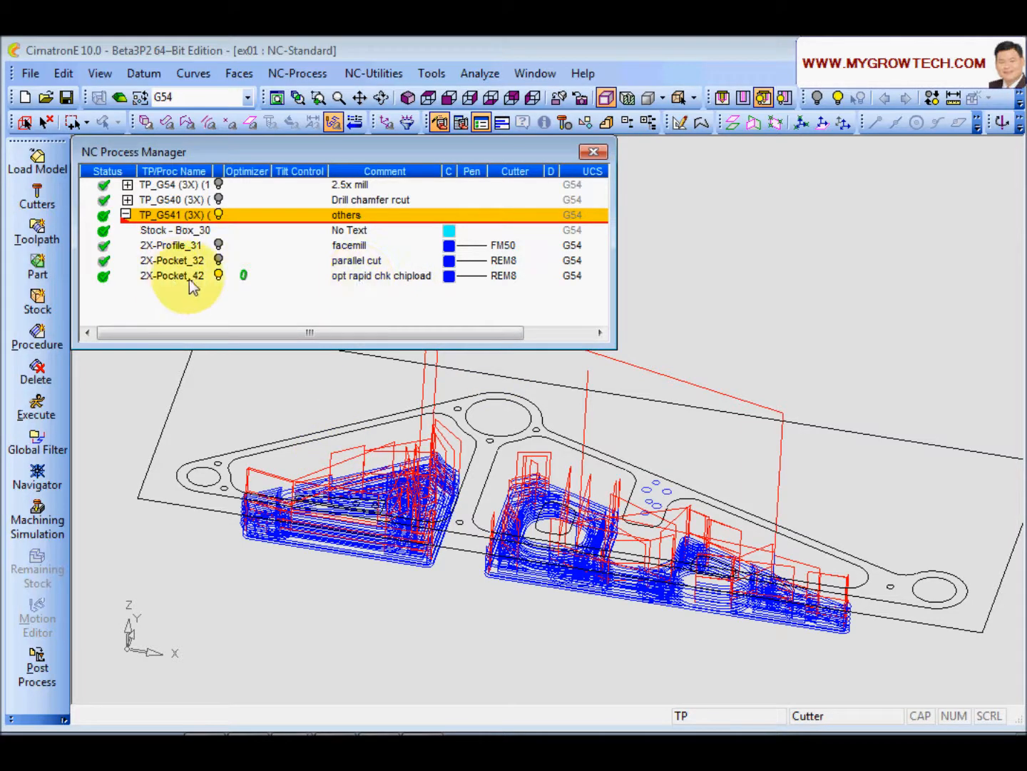
Step: Rename the comment of 2X-Pocket_42 to "opt holder chk"
{"action": "left_click", "coordinate": [418, 277]}
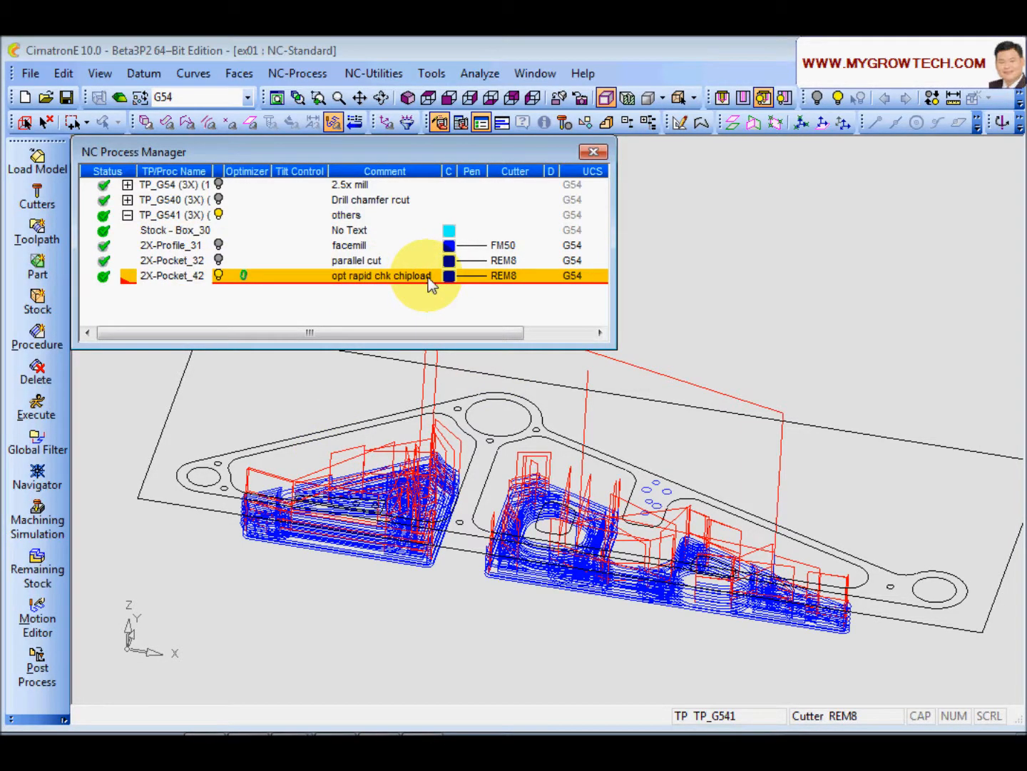
{"action": "left_click", "coordinate": [427, 278]}
{"action": "left_click", "coordinate": [436, 299]}
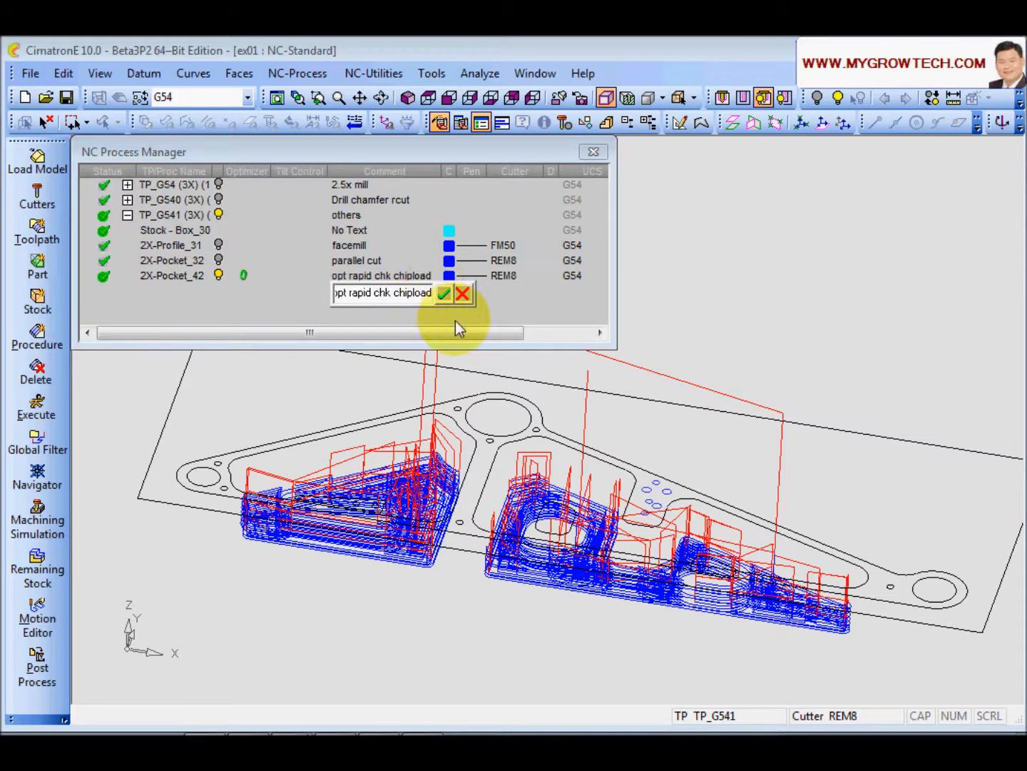
{"action": "key", "text": "BackSpace"}
{"action": "key", "text": "BackSpace"}
{"action": "key", "text": "BackSpace"}
{"action": "key", "text": "BackSpace"}
{"action": "key", "text": "BackSpace"}
{"action": "key", "text": "BackSpace"}
{"action": "key", "text": "Left"}
{"action": "key", "text": "Left"}
{"action": "key", "text": "Left"}
{"action": "key", "text": "Left"}
{"action": "key", "text": "BackSpace"}
{"action": "key", "text": "BackSpace"}
{"action": "key", "text": "BackSpace"}
{"action": "key", "text": "BackSpace"}
{"action": "key", "text": "BackSpace"}
{"action": "type", "text": "holder chk"}
{"action": "key", "text": "BackSpace"}
{"action": "key", "text": "BackSpace"}
{"action": "key", "text": "BackSpace"}
{"action": "key", "text": "BackSpace"}
{"action": "key", "text": "Return"}
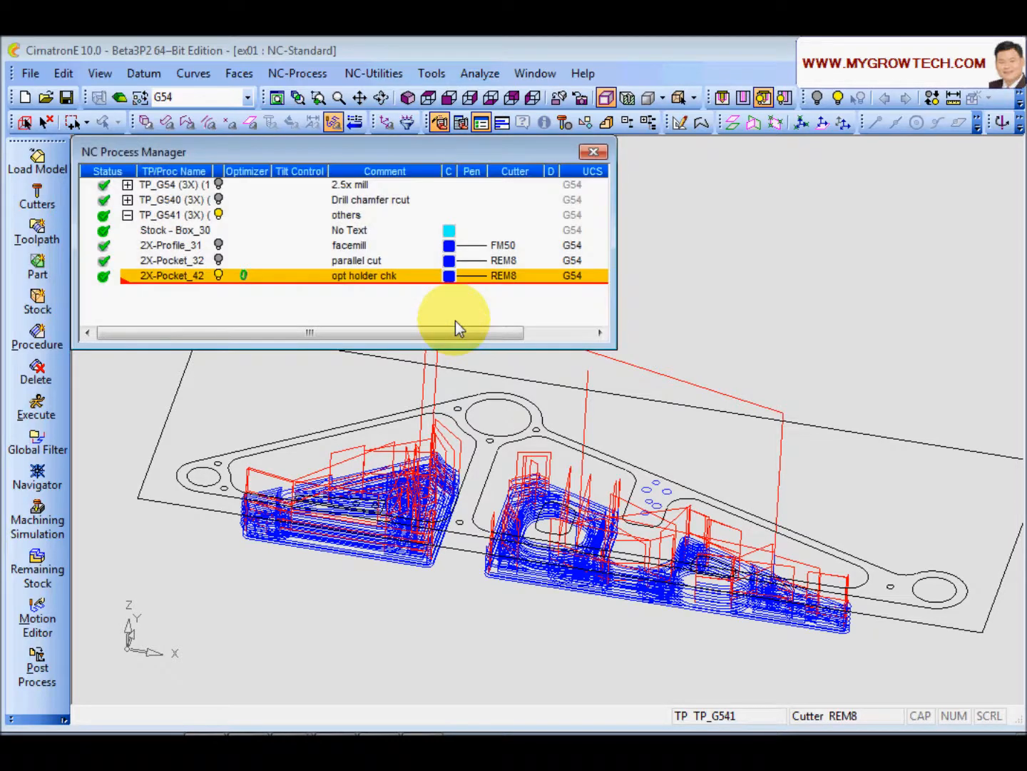
Step: Duplicate the REM8 cutter as REM8_0-SHRT with a cut length of 10 and clear length of 15
{"action": "left_click", "coordinate": [38, 198]}
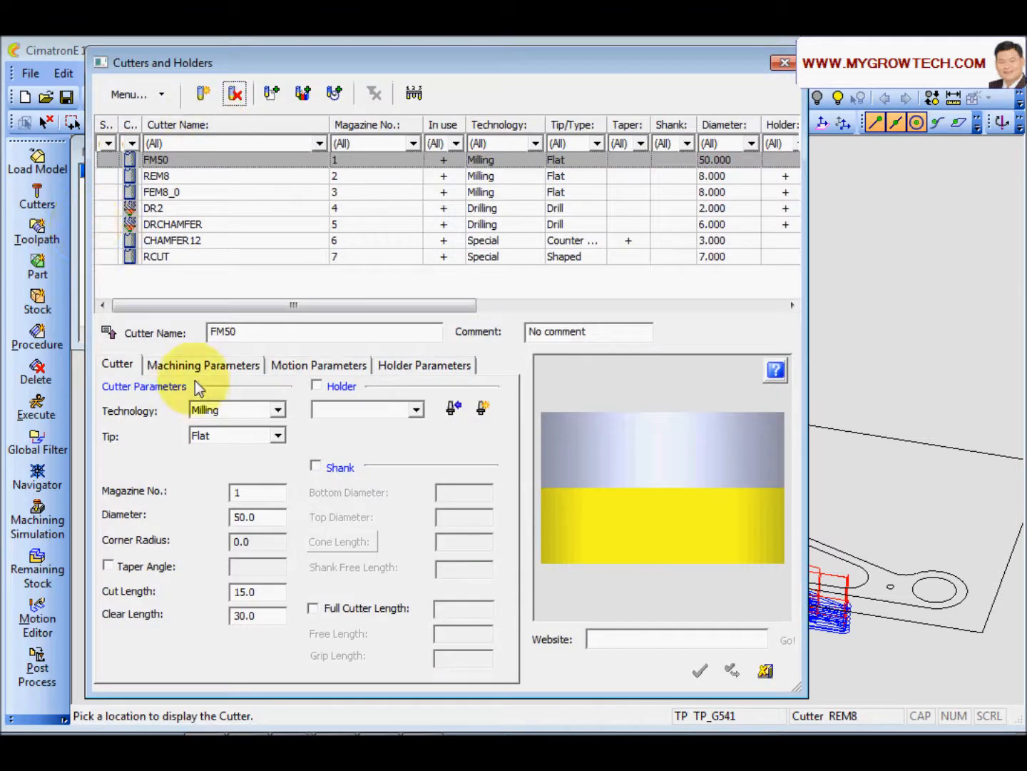
{"action": "left_click", "coordinate": [156, 176]}
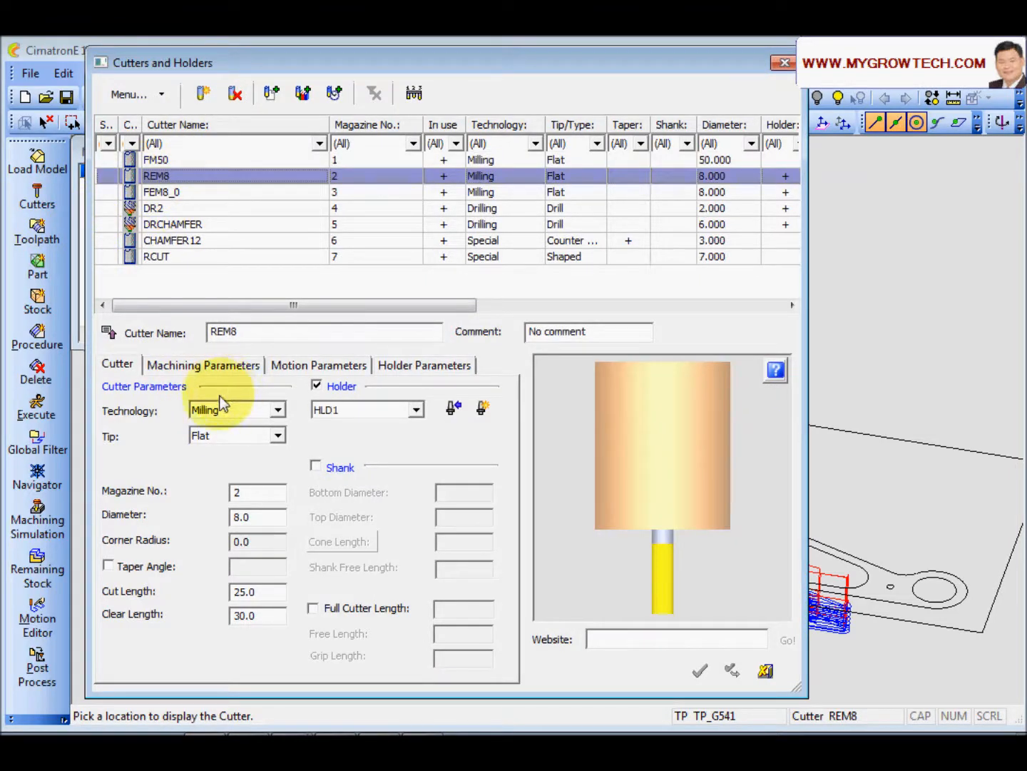
{"action": "left_click", "coordinate": [201, 94]}
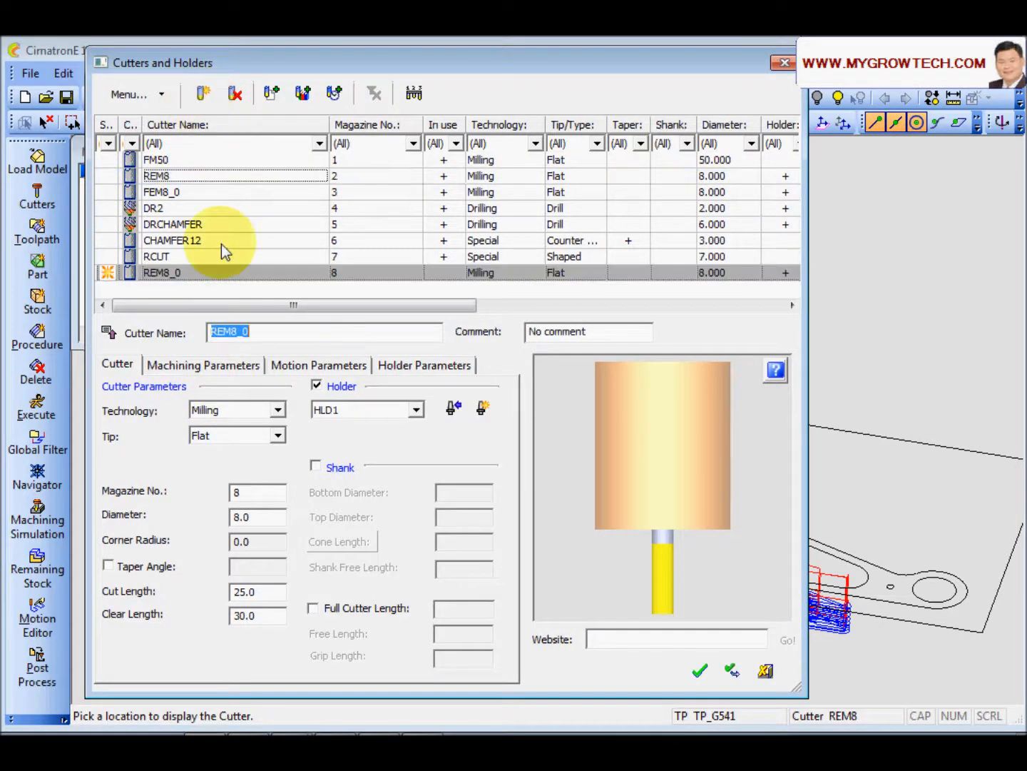
{"action": "left_click", "coordinate": [272, 336]}
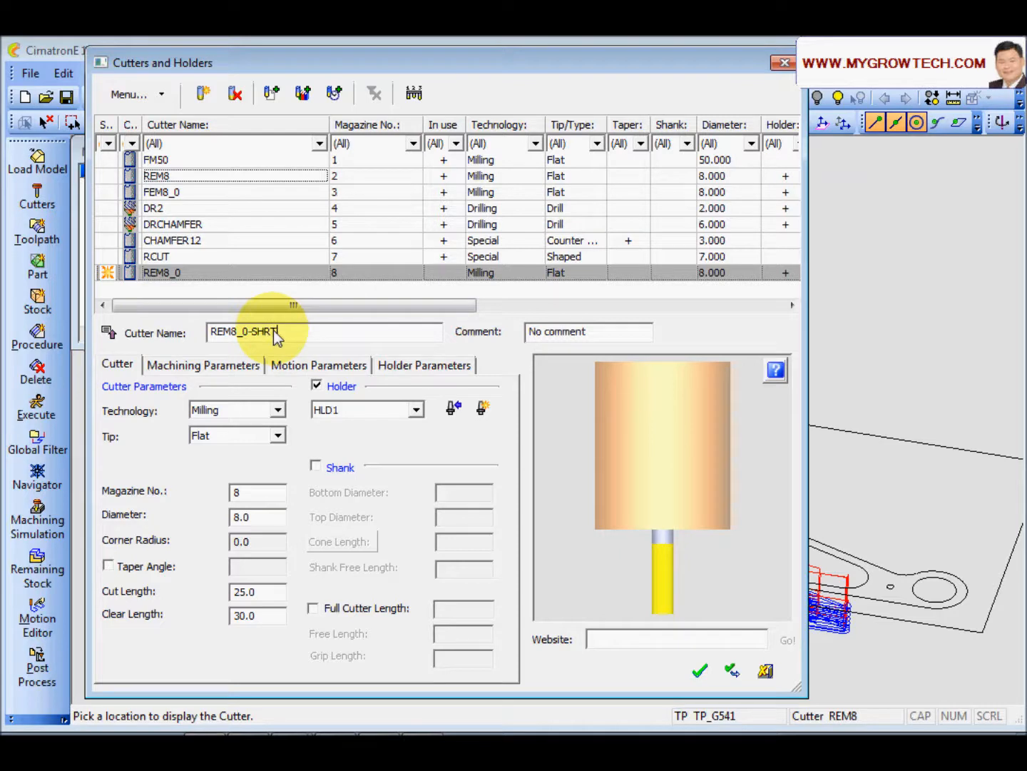
{"action": "double_click", "coordinate": [263, 593]}
{"action": "type", "text": "10"}
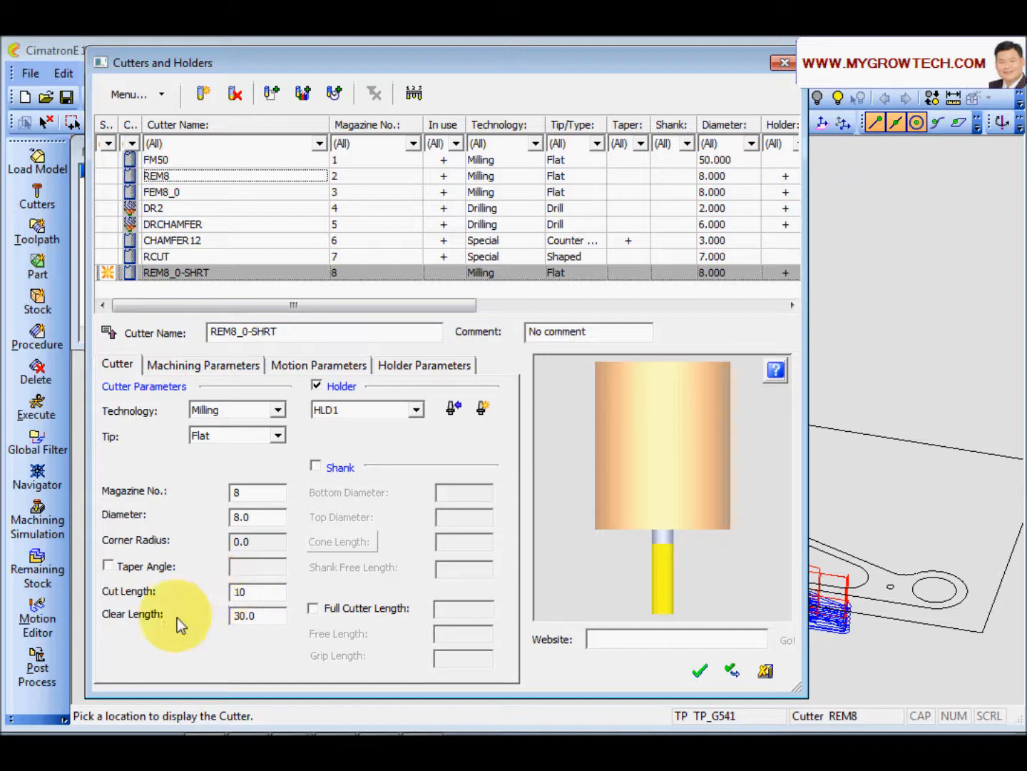
{"action": "key", "text": "Tab"}
{"action": "type", "text": "1"}
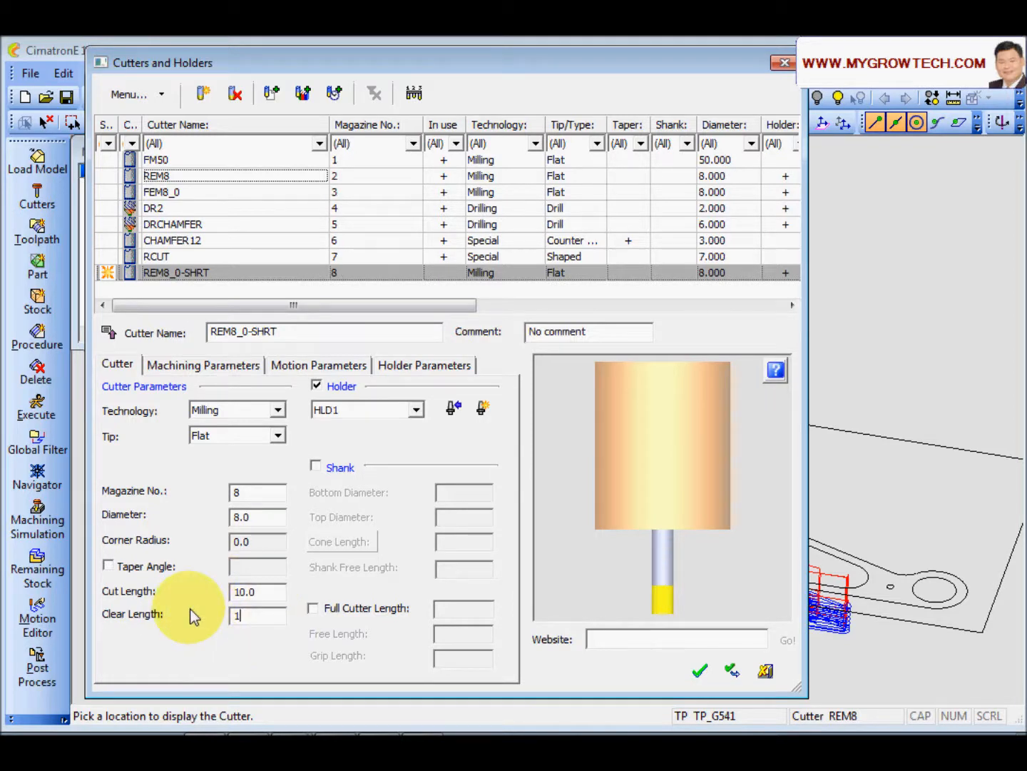
{"action": "type", "text": "5"}
{"action": "left_click", "coordinate": [276, 595]}
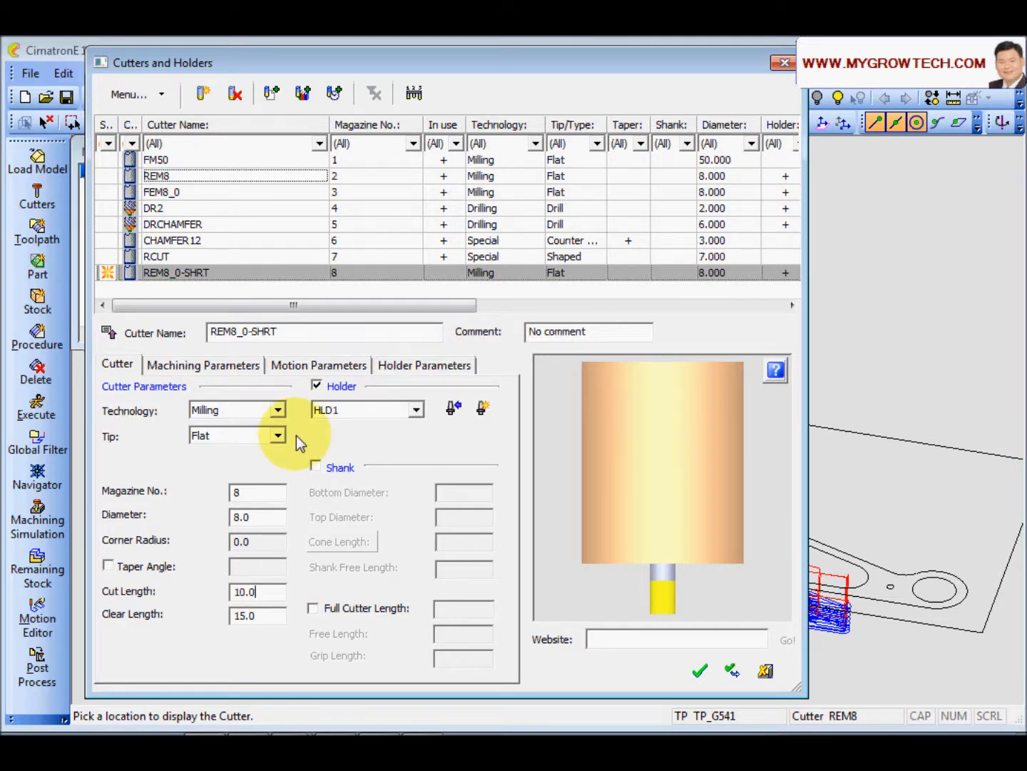
Step: Create a new holder HLD3 with a lower diameter of 20 for this cutter and save the cutter
{"action": "left_click", "coordinate": [424, 369]}
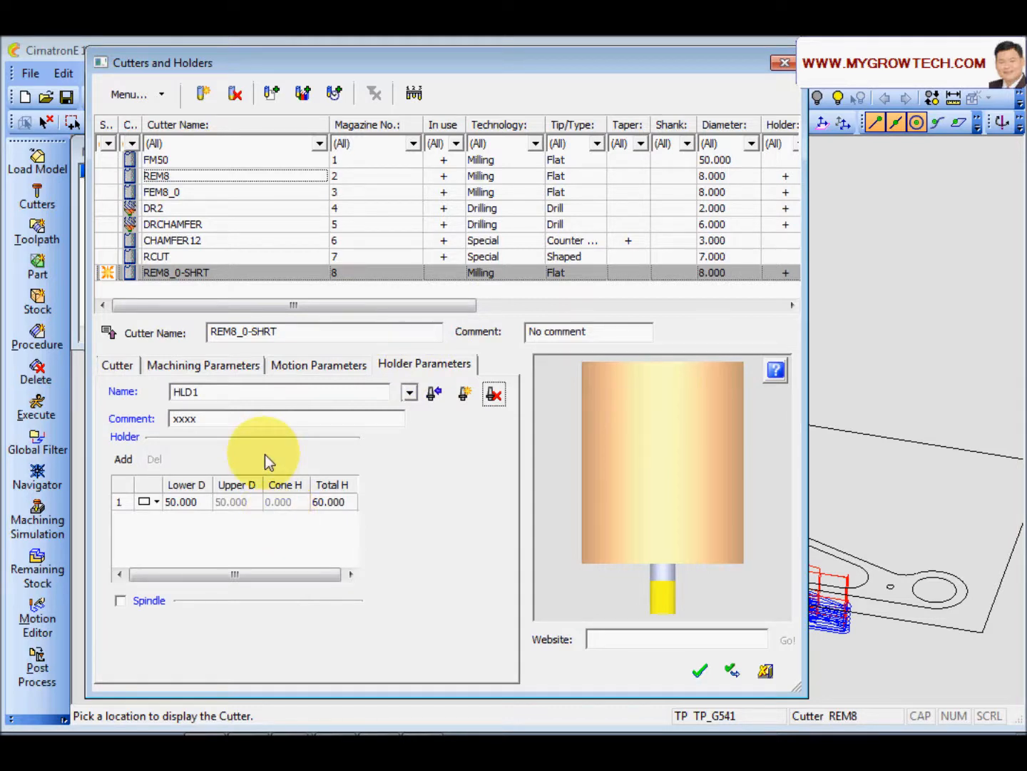
{"action": "left_click", "coordinate": [465, 393]}
{"action": "left_click", "coordinate": [241, 401]}
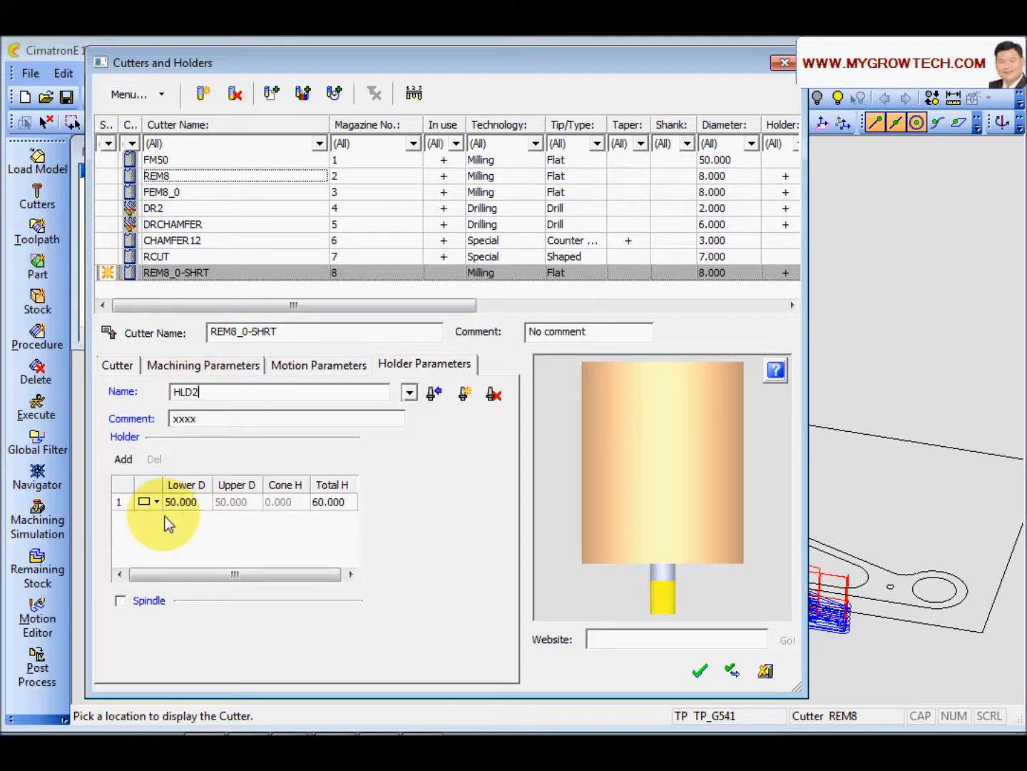
{"action": "left_click", "coordinate": [408, 393]}
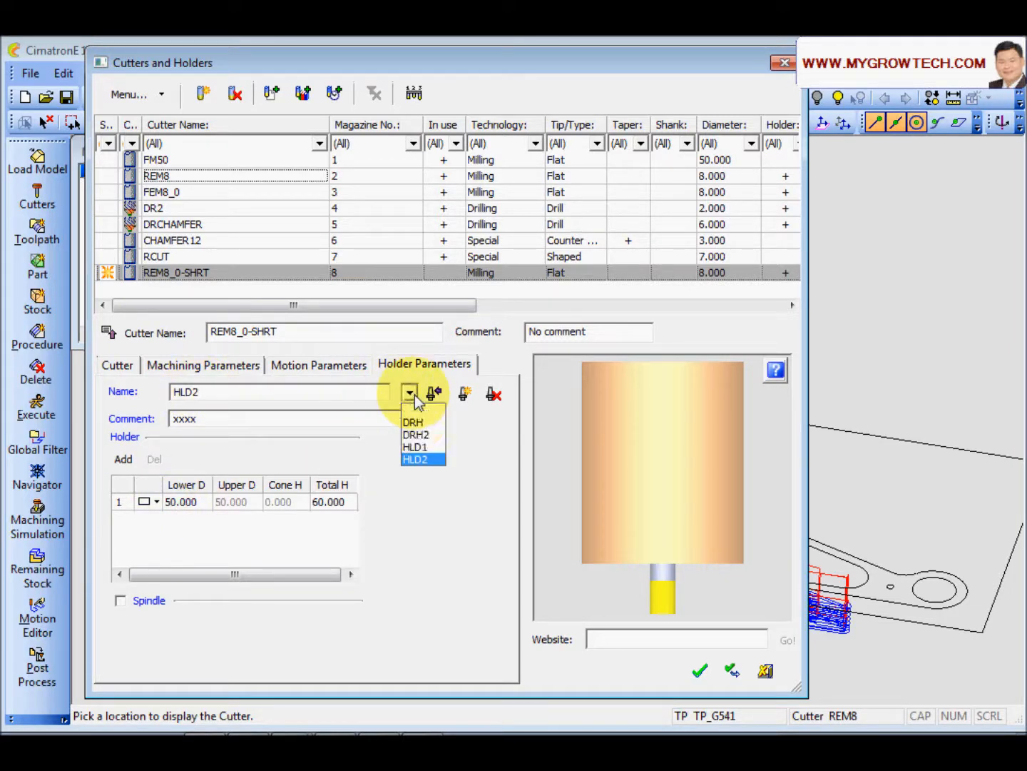
{"action": "left_click", "coordinate": [204, 393]}
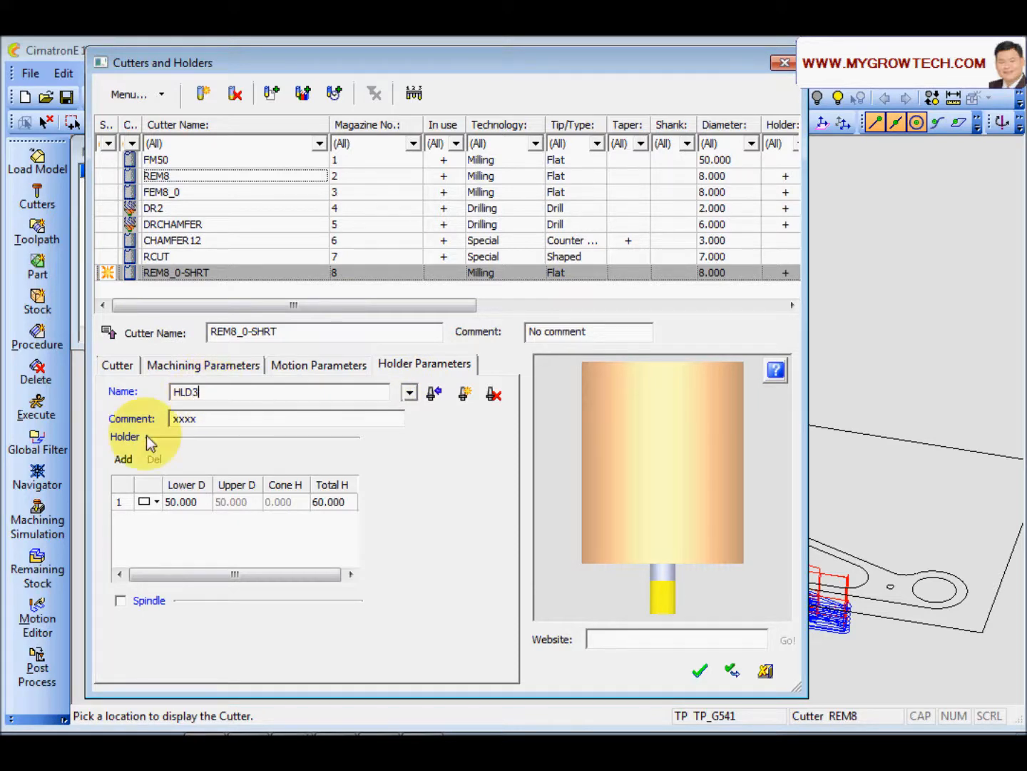
{"action": "left_click", "coordinate": [184, 503]}
{"action": "type", "text": "20"}
{"action": "left_click", "coordinate": [329, 502]}
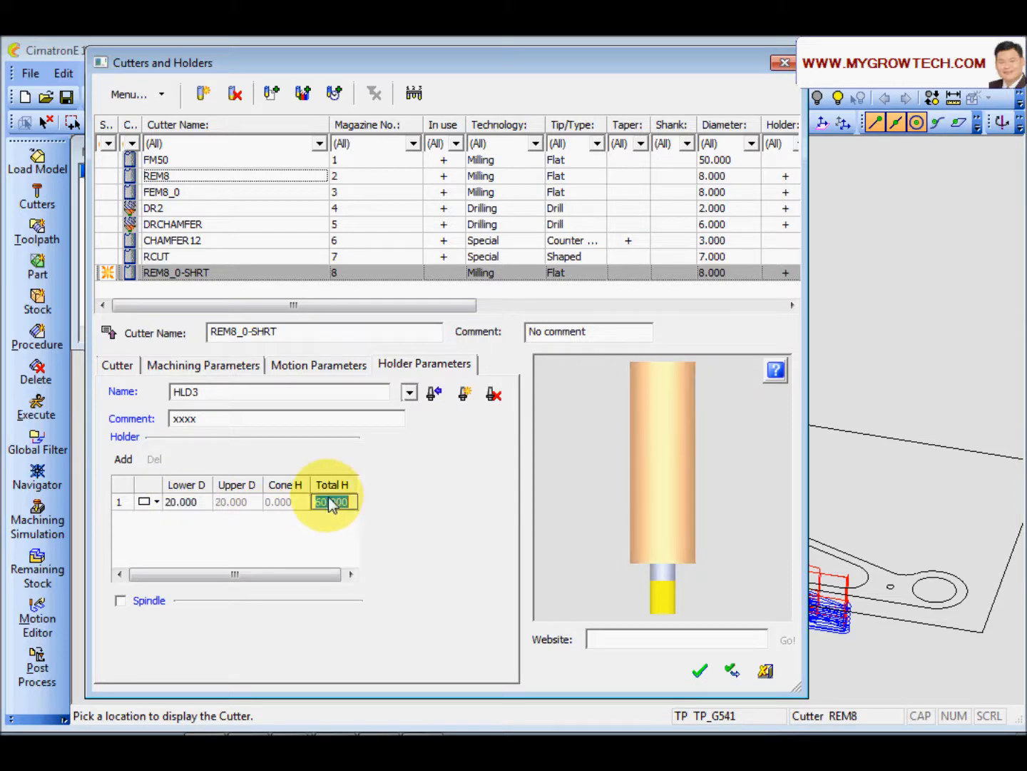
{"action": "left_click", "coordinate": [280, 505]}
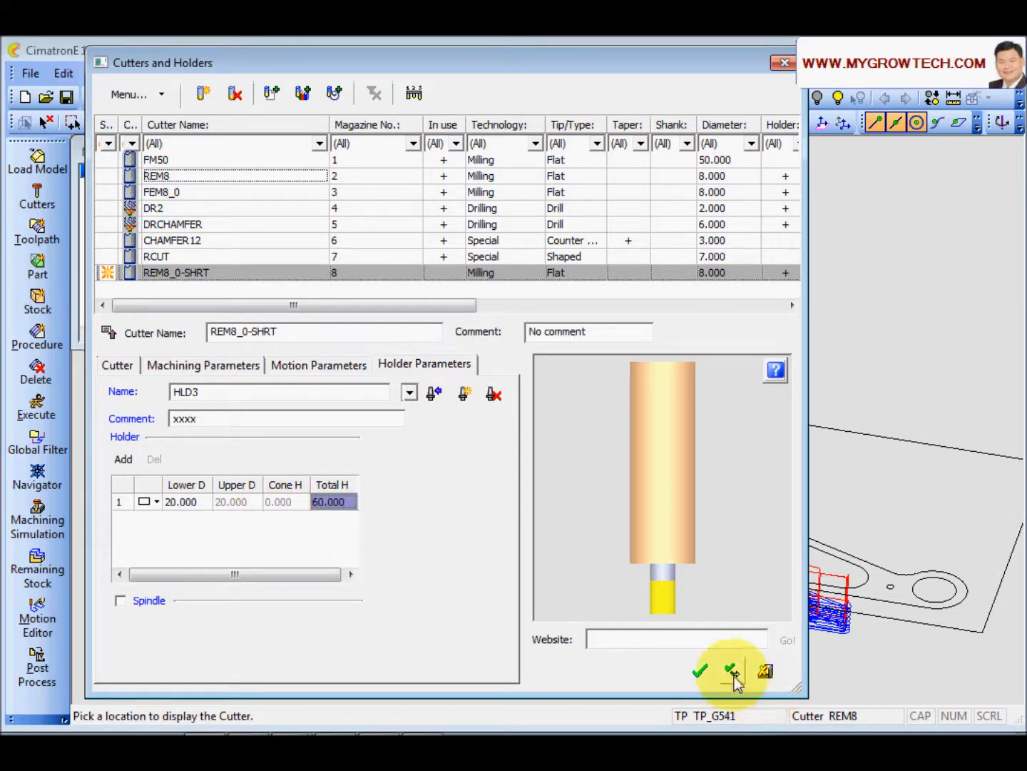
{"action": "left_click", "coordinate": [701, 673]}
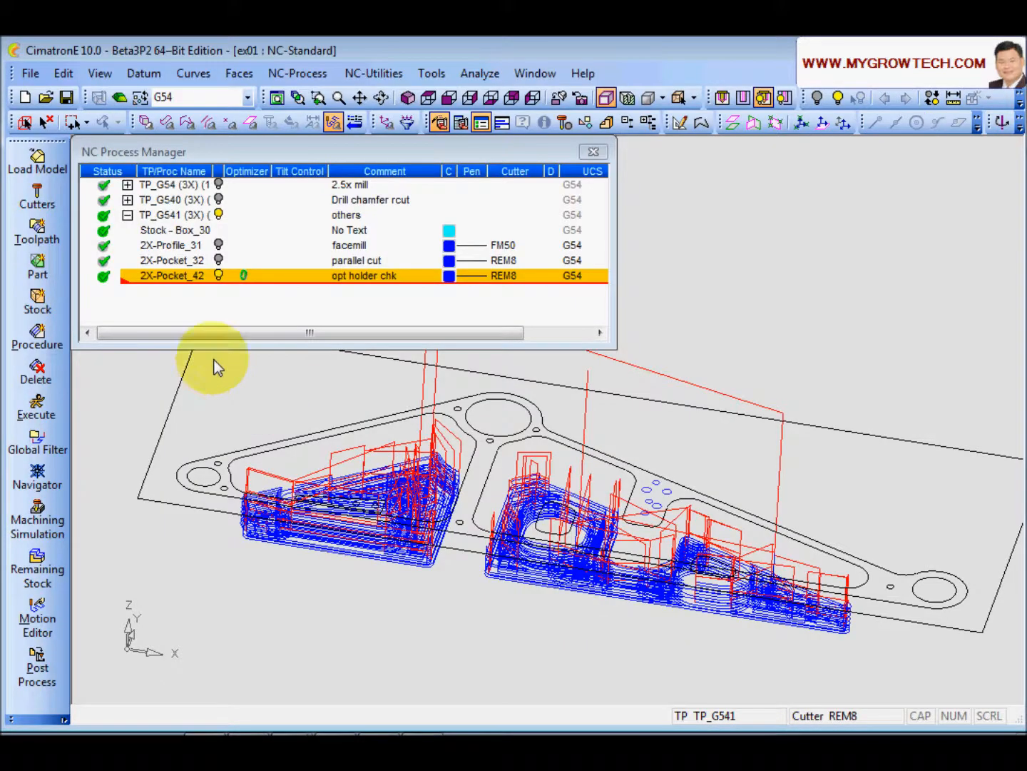
Step: Reopen 2X-Pocket_42 and assign the REM8_0-SHRT cutter to it
{"action": "double_click", "coordinate": [172, 276]}
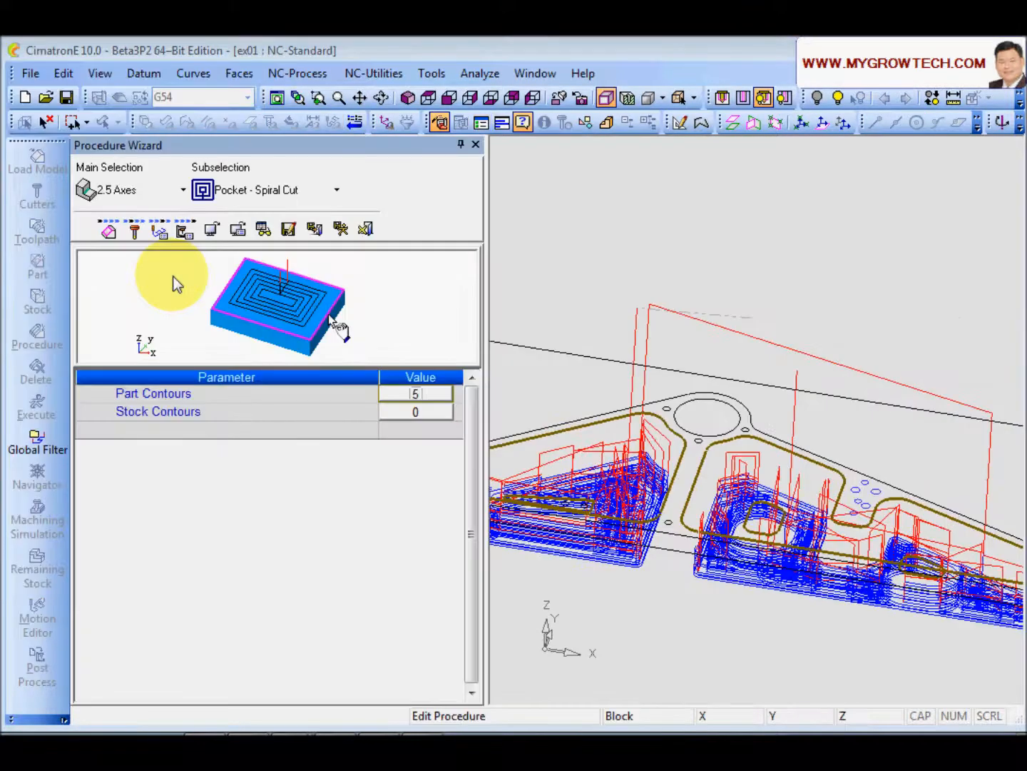
{"action": "left_click", "coordinate": [134, 229]}
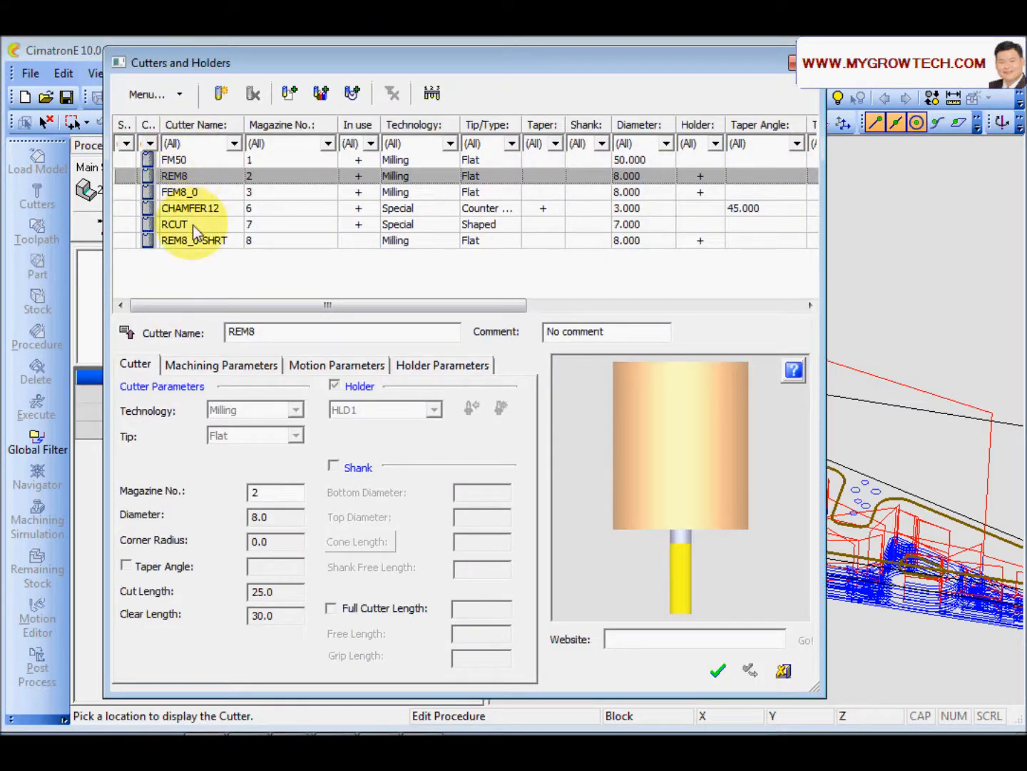
{"action": "left_click", "coordinate": [196, 240]}
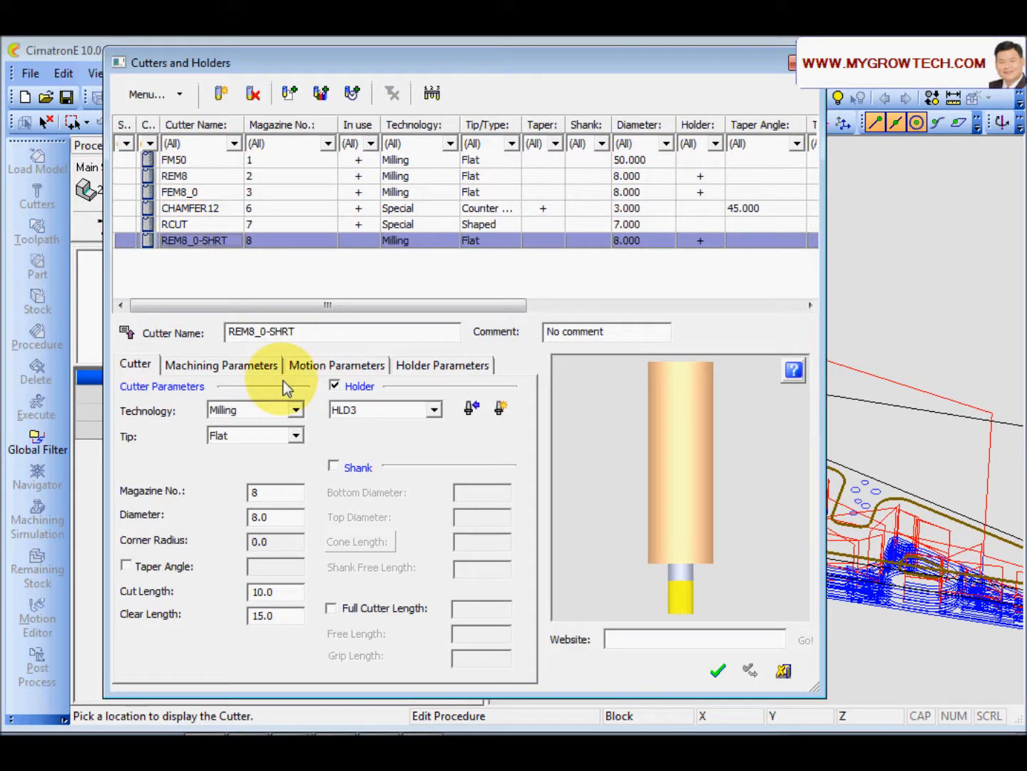
{"action": "left_click", "coordinate": [721, 672]}
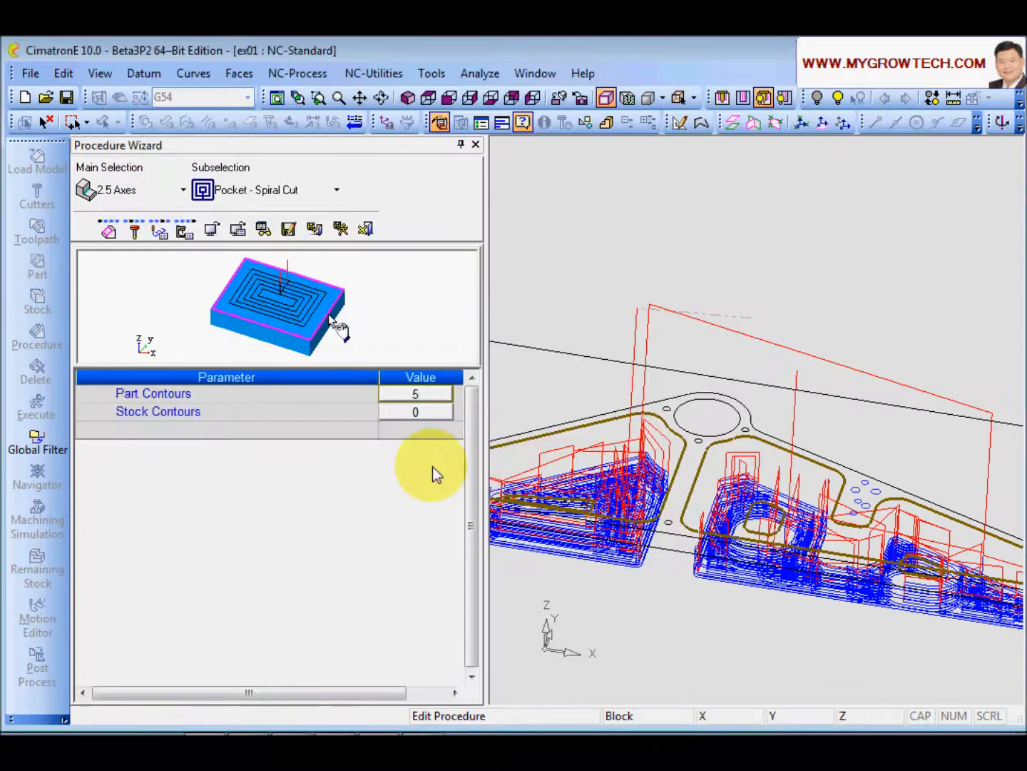
Step: Set the procedure's Internal Clearance to Absolute Z
{"action": "left_click", "coordinate": [162, 234]}
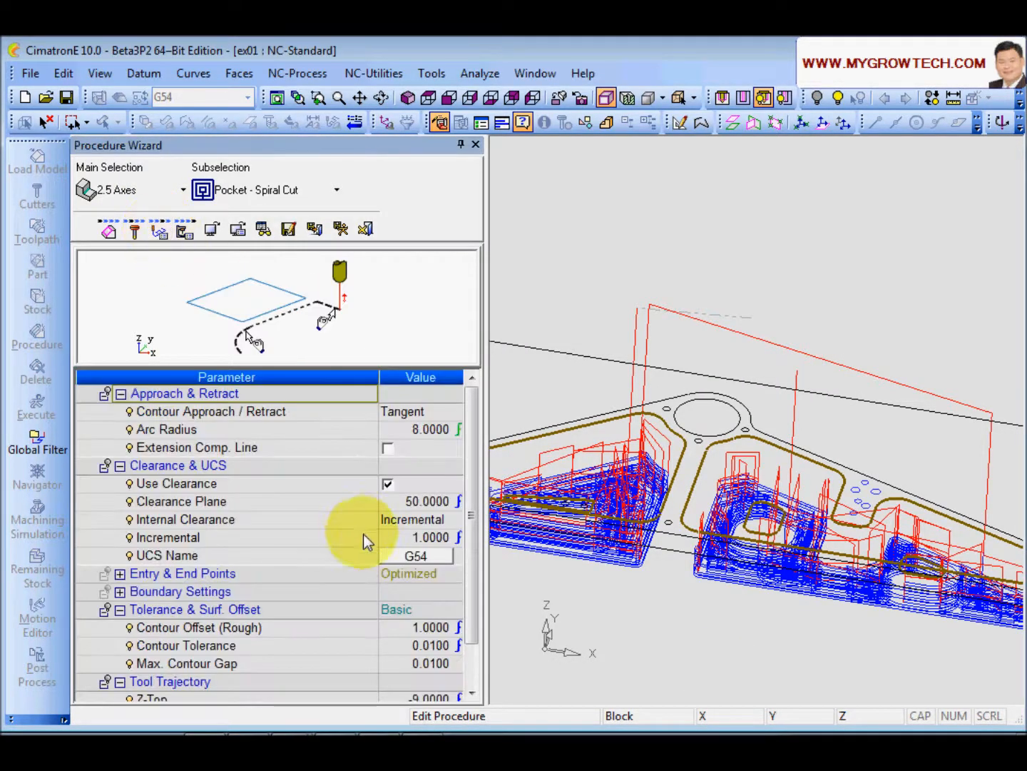
{"action": "left_click", "coordinate": [416, 518]}
{"action": "left_click", "coordinate": [445, 519]}
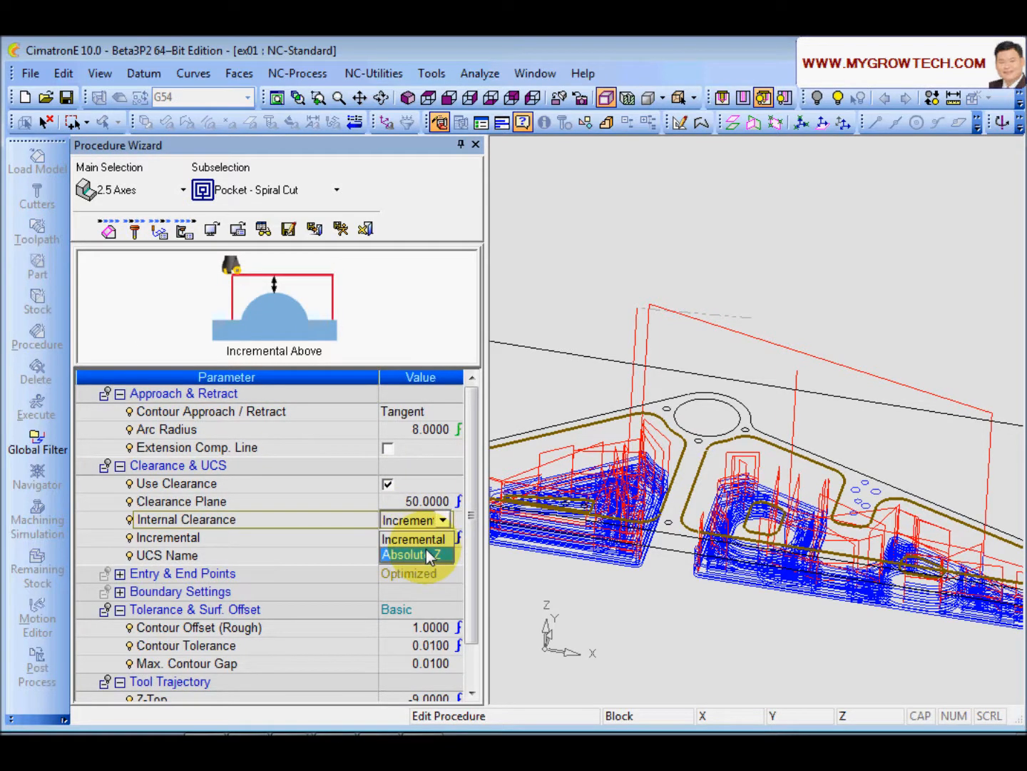
{"action": "left_click", "coordinate": [425, 553]}
Step: Disable the Optimizer and execute the procedure
{"action": "scroll", "coordinate": [472, 514], "scroll_direction": "down", "scroll_amount": 5}
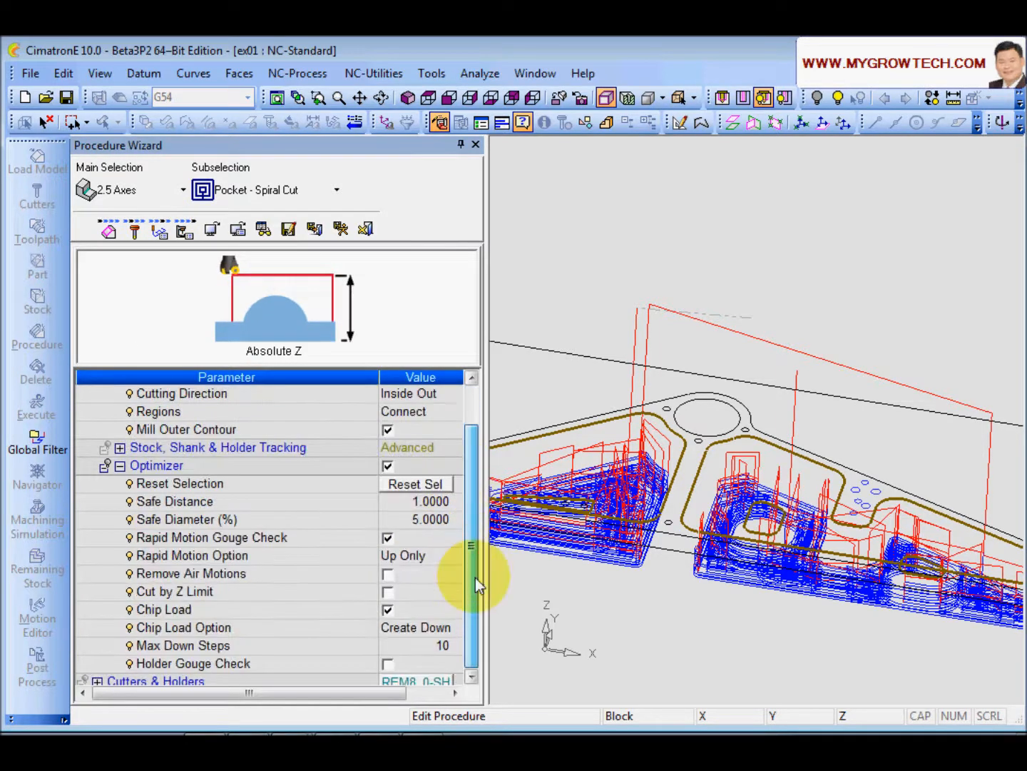
{"action": "left_click", "coordinate": [388, 465]}
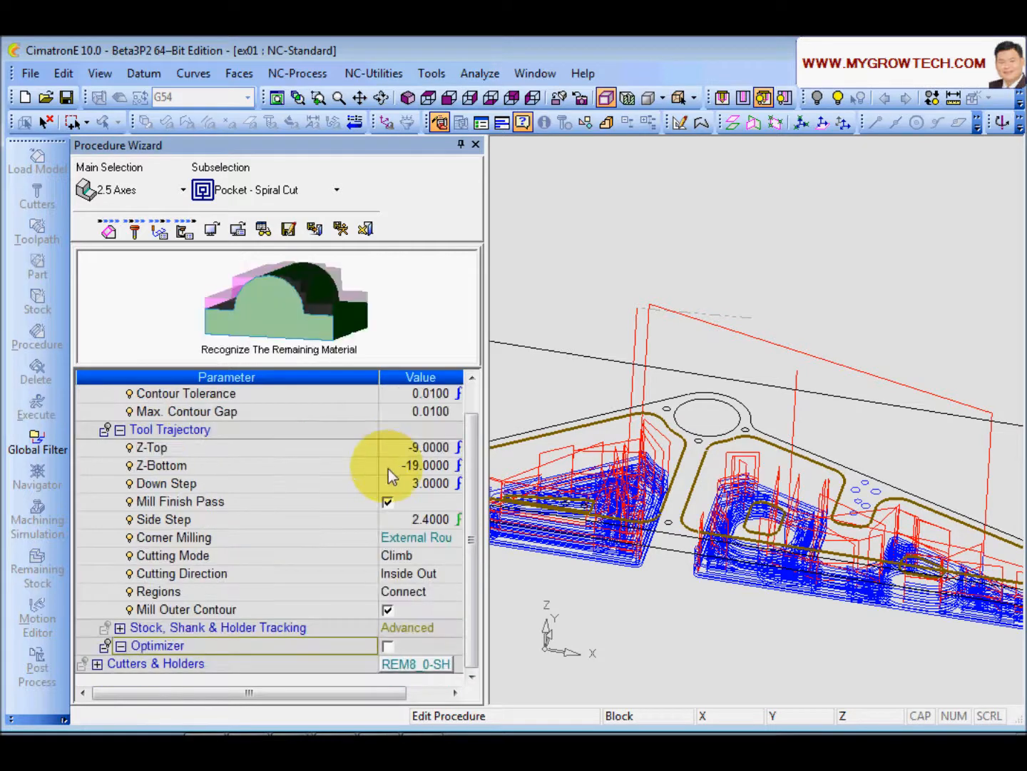
{"action": "left_click", "coordinate": [342, 227]}
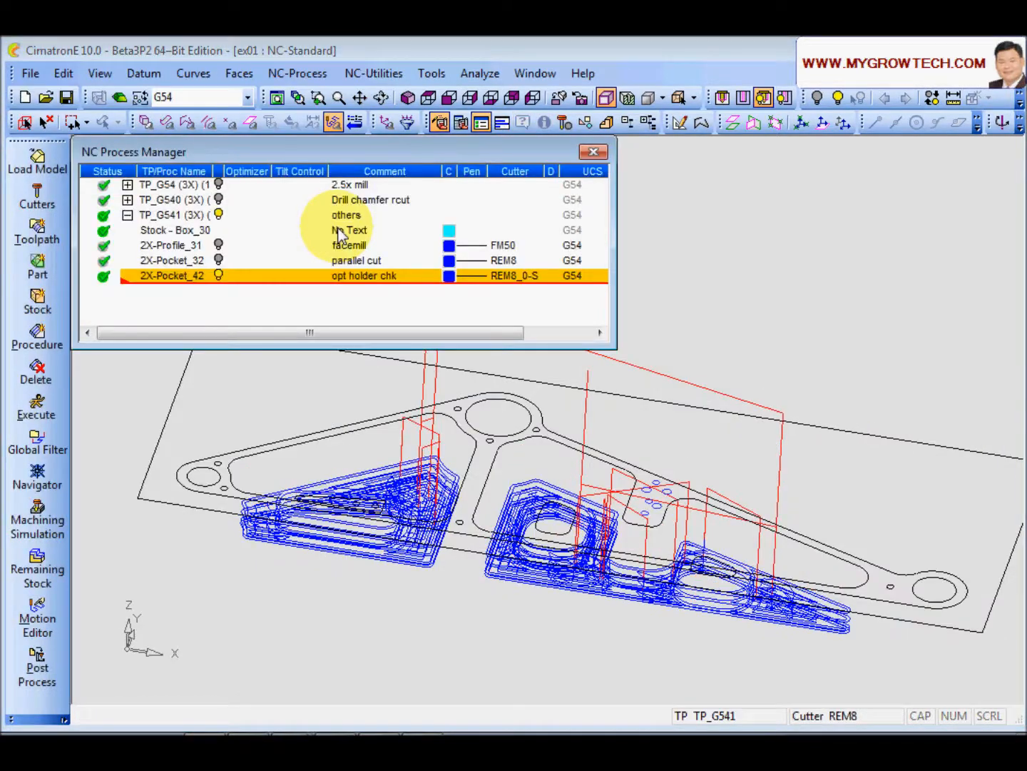
Step: Run a machining simulation of the short-cutter toolpath
{"action": "middle_click_drag", "start_coordinate": [457, 568], "coordinate": [289, 526]}
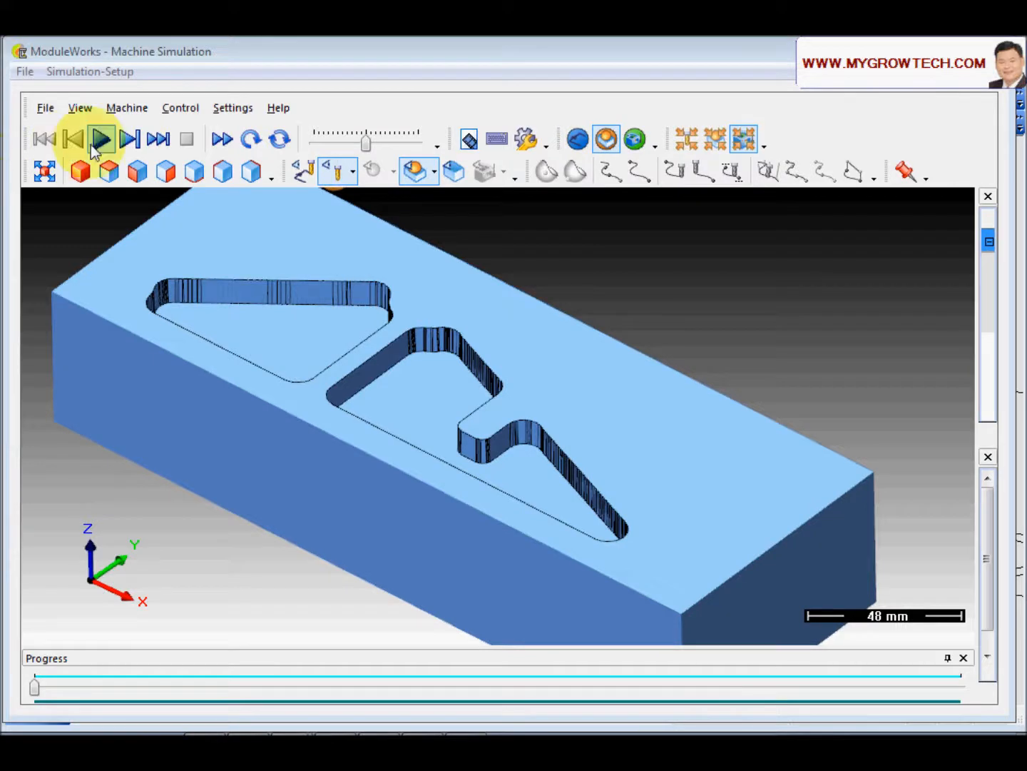
{"action": "left_click", "coordinate": [101, 138]}
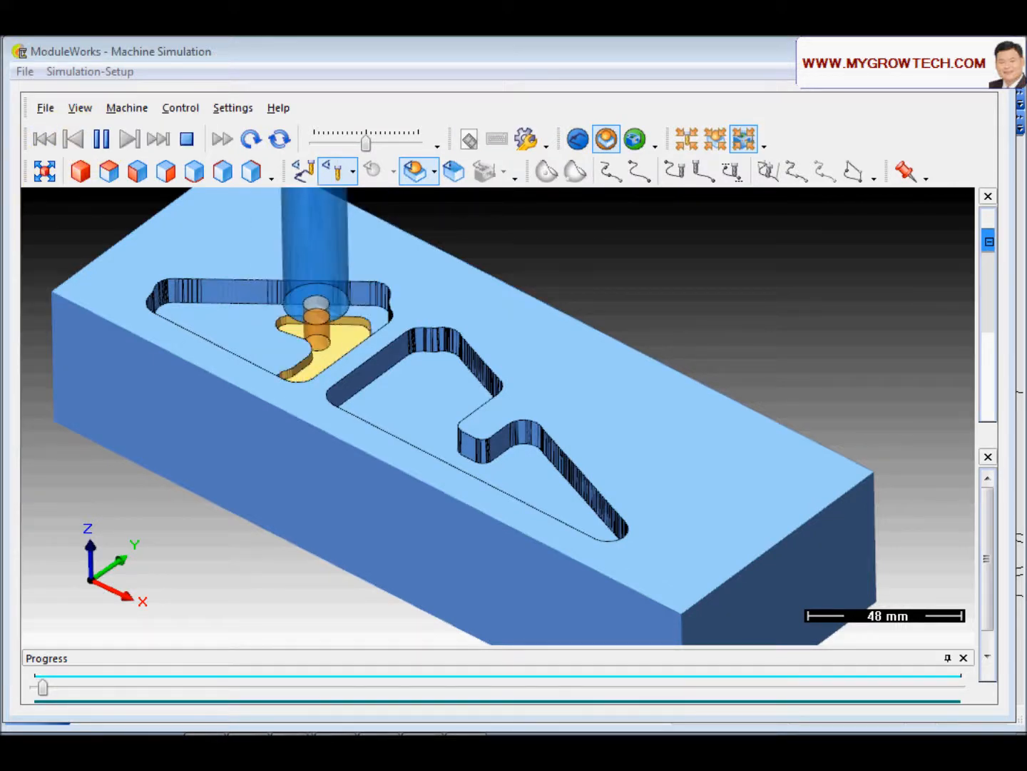
{"action": "left_click_drag", "start_coordinate": [369, 142], "coordinate": [381, 145]}
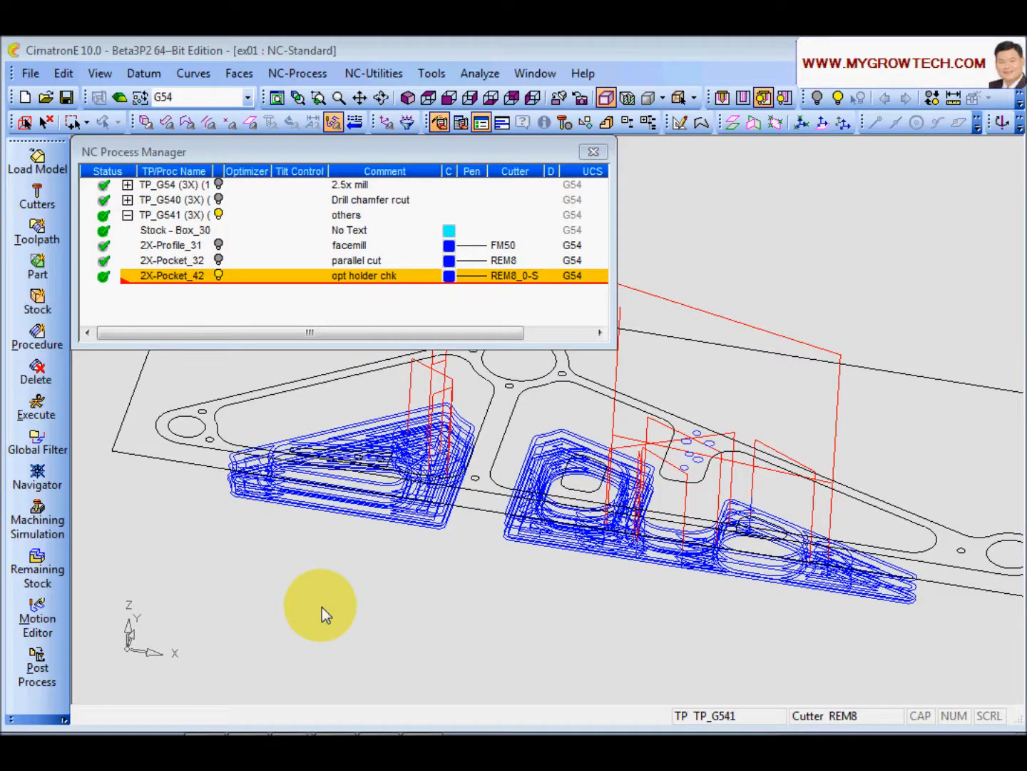
Step: Reopen 2X-Pocket_42's motion parameters and re-enable the Optimizer
{"action": "middle_click_drag", "start_coordinate": [323, 607], "coordinate": [446, 506]}
{"action": "double_click", "coordinate": [169, 276]}
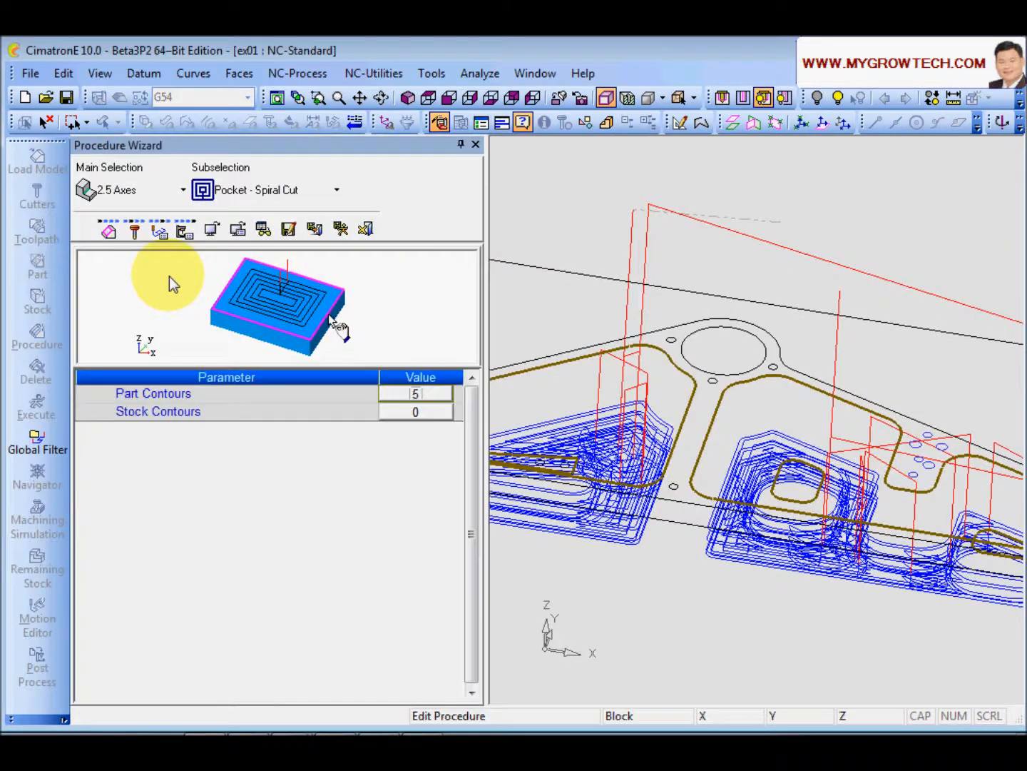
{"action": "left_click", "coordinate": [160, 229]}
{"action": "scroll", "coordinate": [477, 476], "scroll_direction": "down", "scroll_amount": 4}
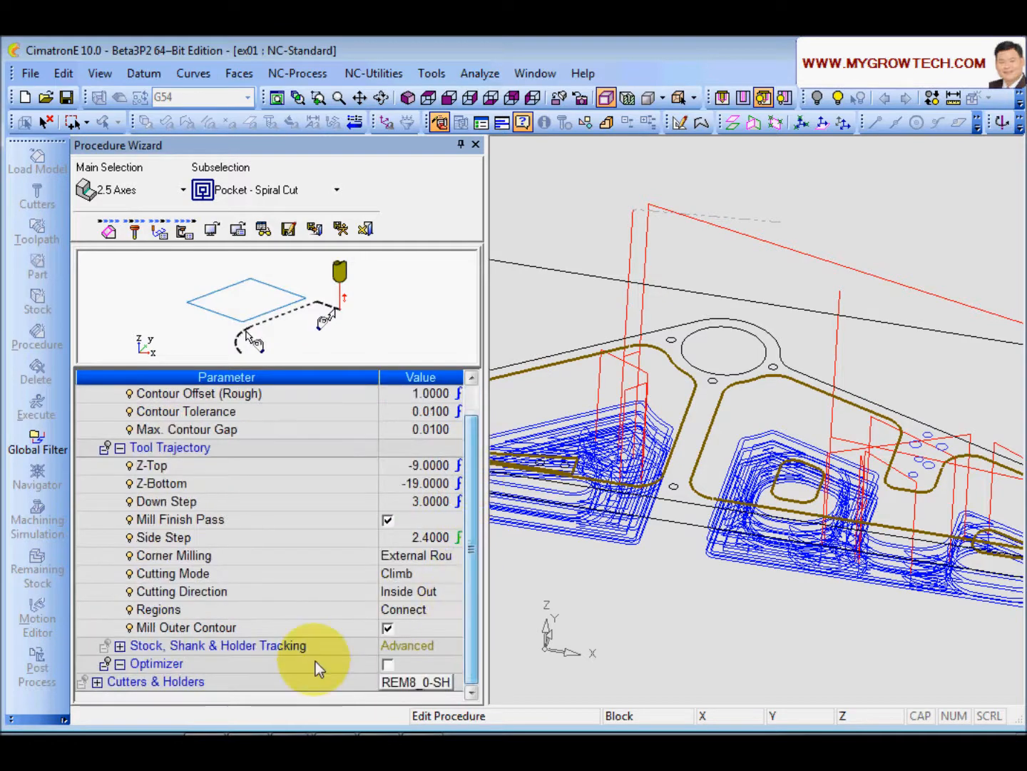
{"action": "left_click", "coordinate": [235, 663]}
{"action": "left_click", "coordinate": [387, 665]}
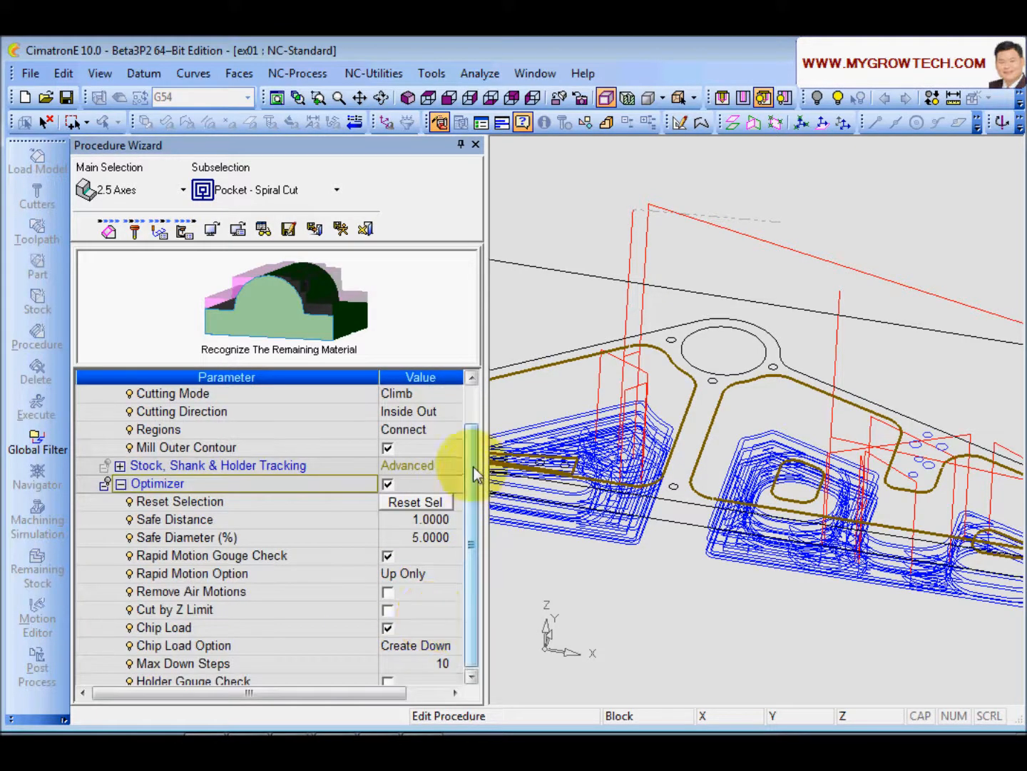
Step: Disable Chip Load and enable Holder Gouge Check in the procedure's Optimizer settings
{"action": "left_click_drag", "start_coordinate": [474, 465], "coordinate": [470, 570]}
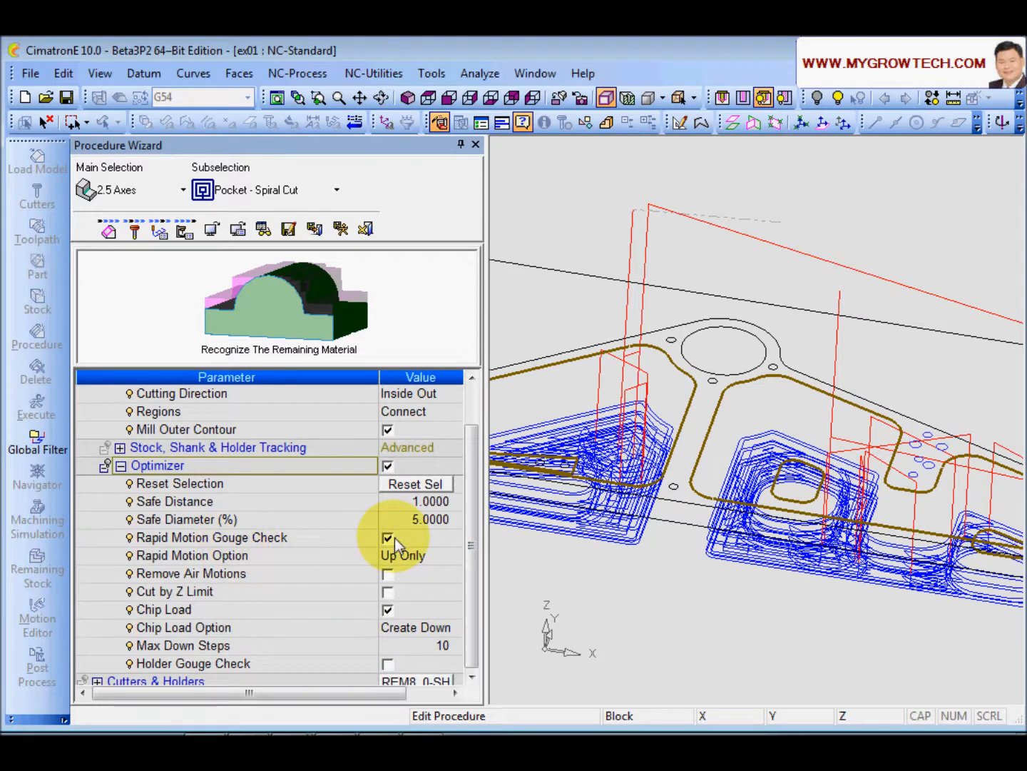
{"action": "left_click", "coordinate": [388, 611]}
{"action": "left_click", "coordinate": [252, 649]}
{"action": "left_click", "coordinate": [388, 645]}
{"action": "scroll", "coordinate": [475, 547], "scroll_direction": "down", "scroll_amount": 1}
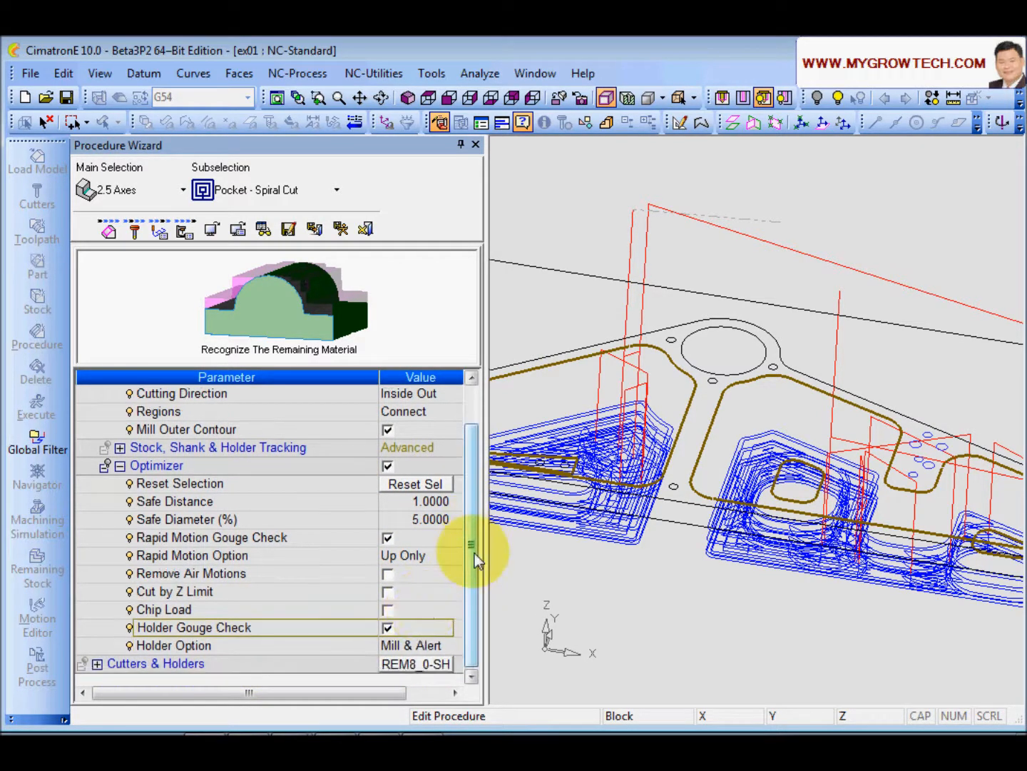
{"action": "left_click", "coordinate": [336, 648]}
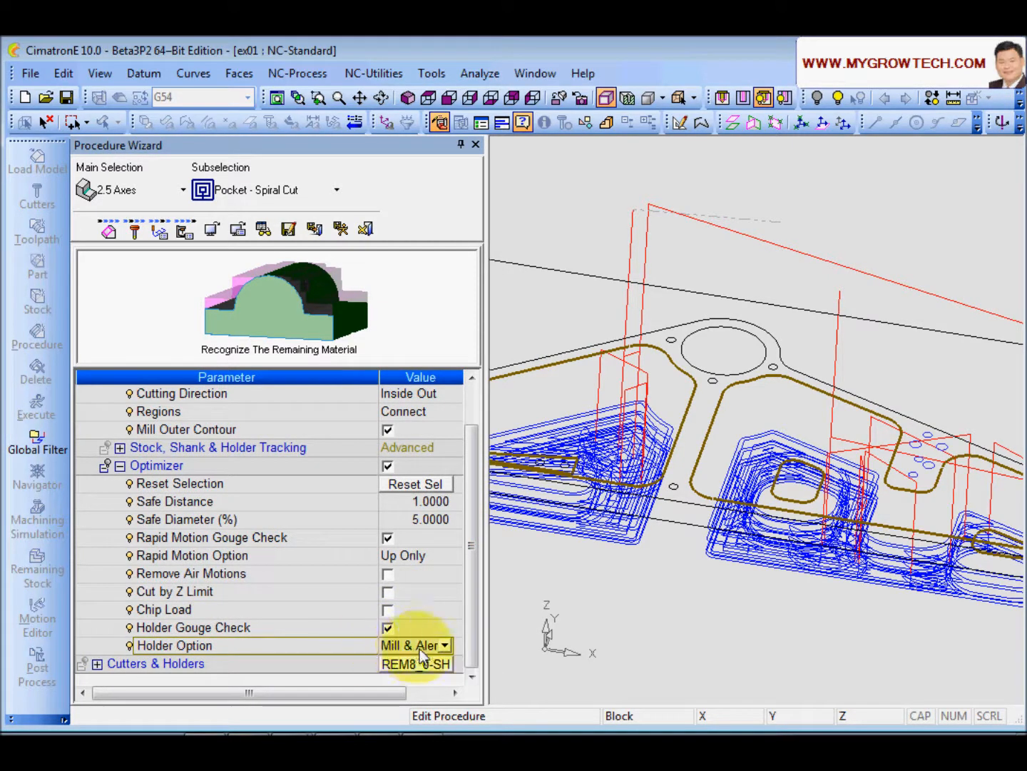
Step: Open the Output pane and clear all of its existing messages
{"action": "left_click", "coordinate": [99, 73]}
{"action": "mouse_move", "coordinate": [159, 332]}
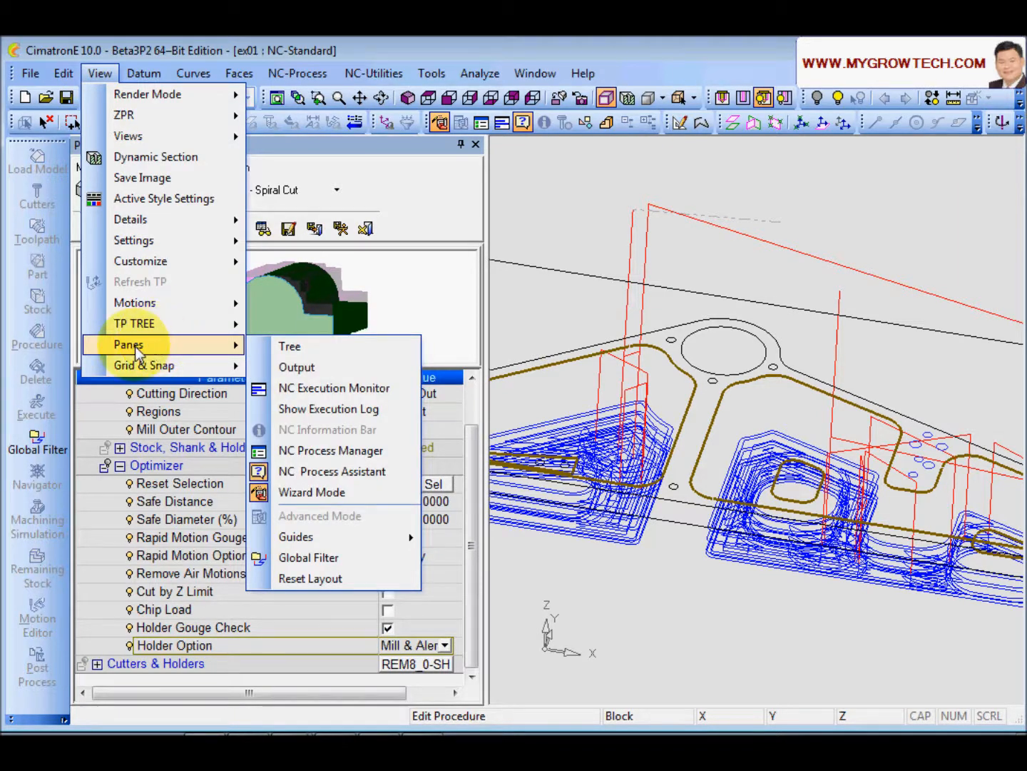
{"action": "left_click", "coordinate": [297, 368]}
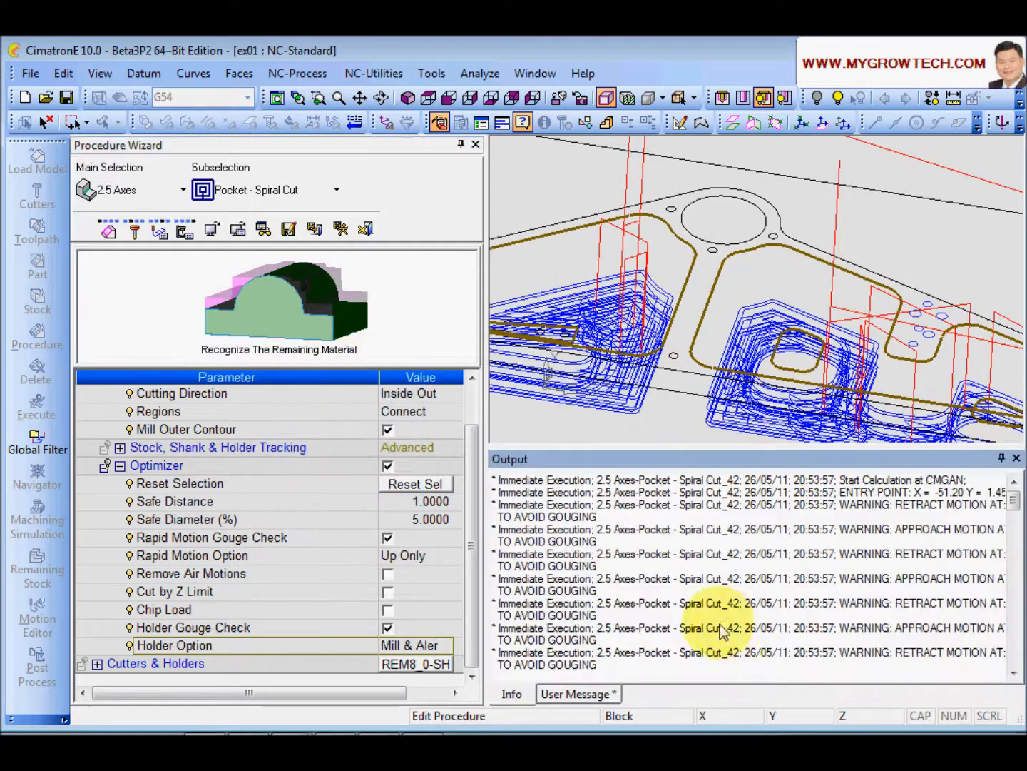
{"action": "right_click", "coordinate": [714, 556]}
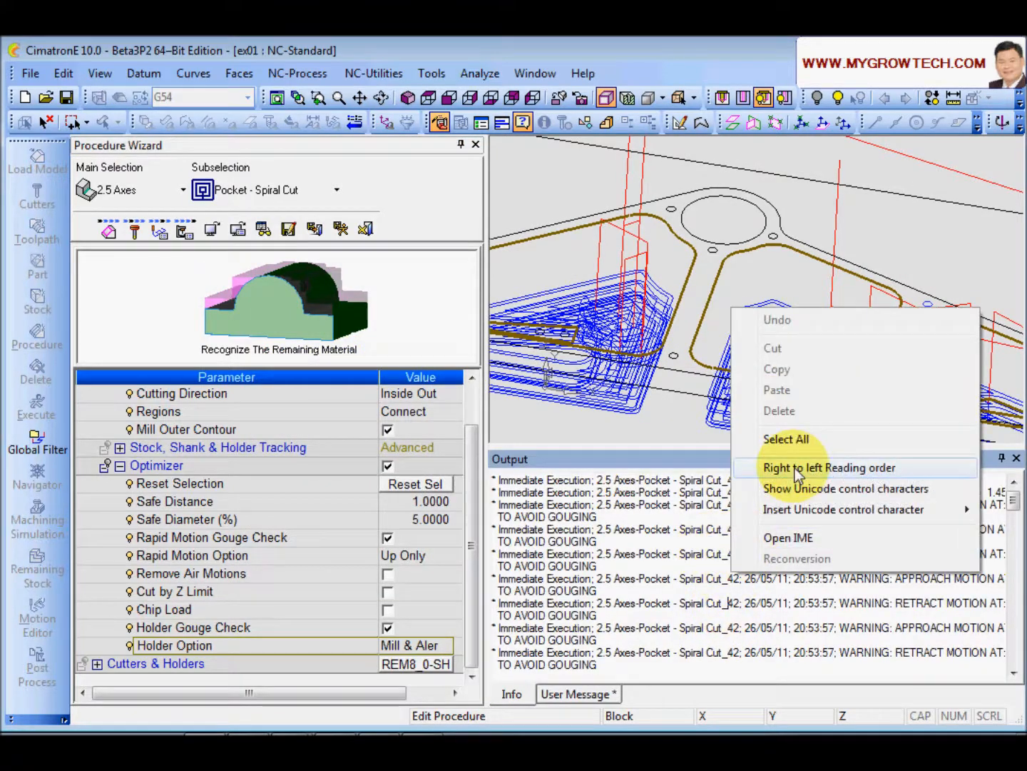
{"action": "left_click", "coordinate": [803, 432]}
{"action": "right_click", "coordinate": [714, 560]}
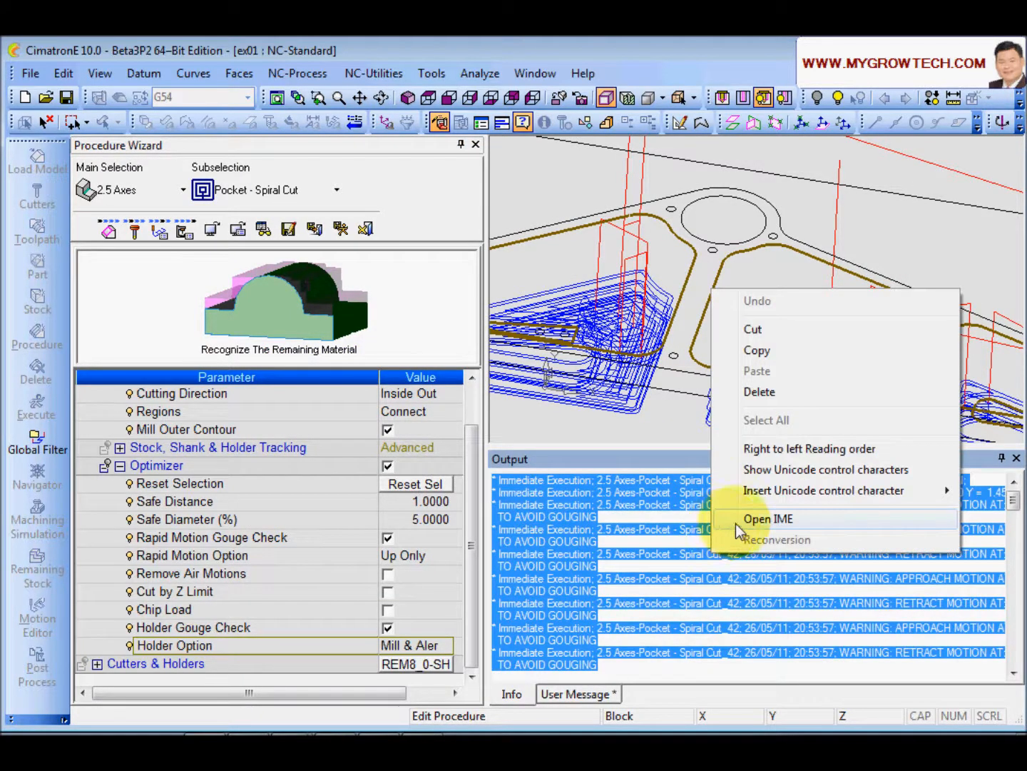
{"action": "left_click", "coordinate": [758, 392]}
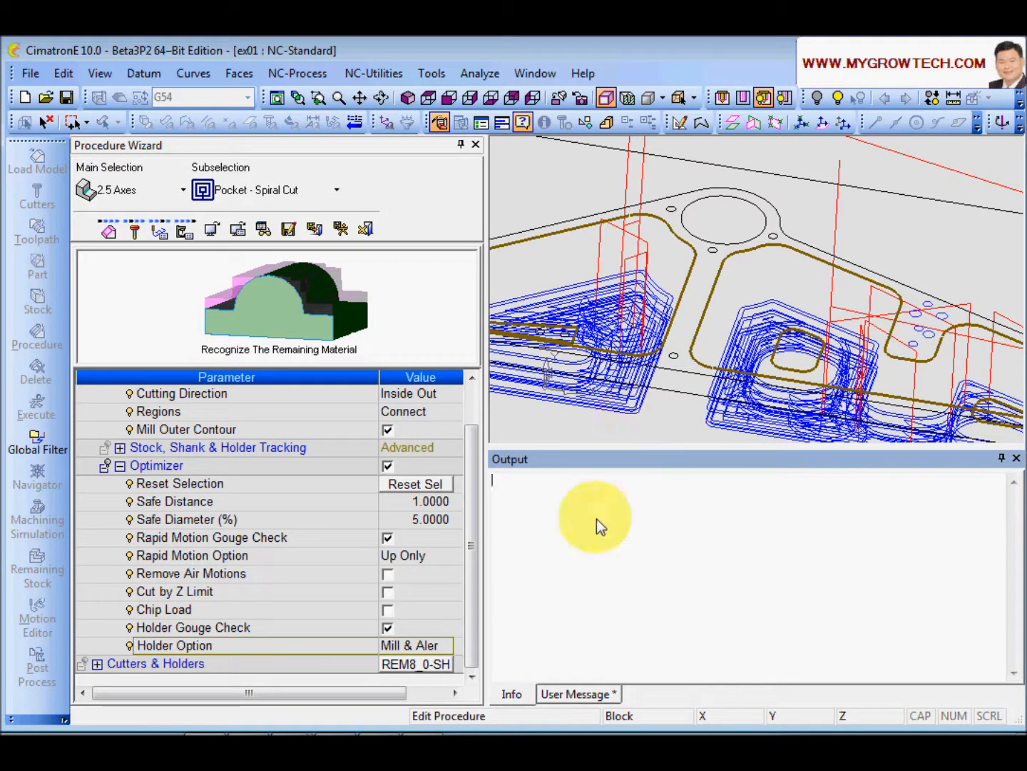
Step: Execute the procedure with Holder Gouge Check enabled
{"action": "left_click", "coordinate": [401, 646]}
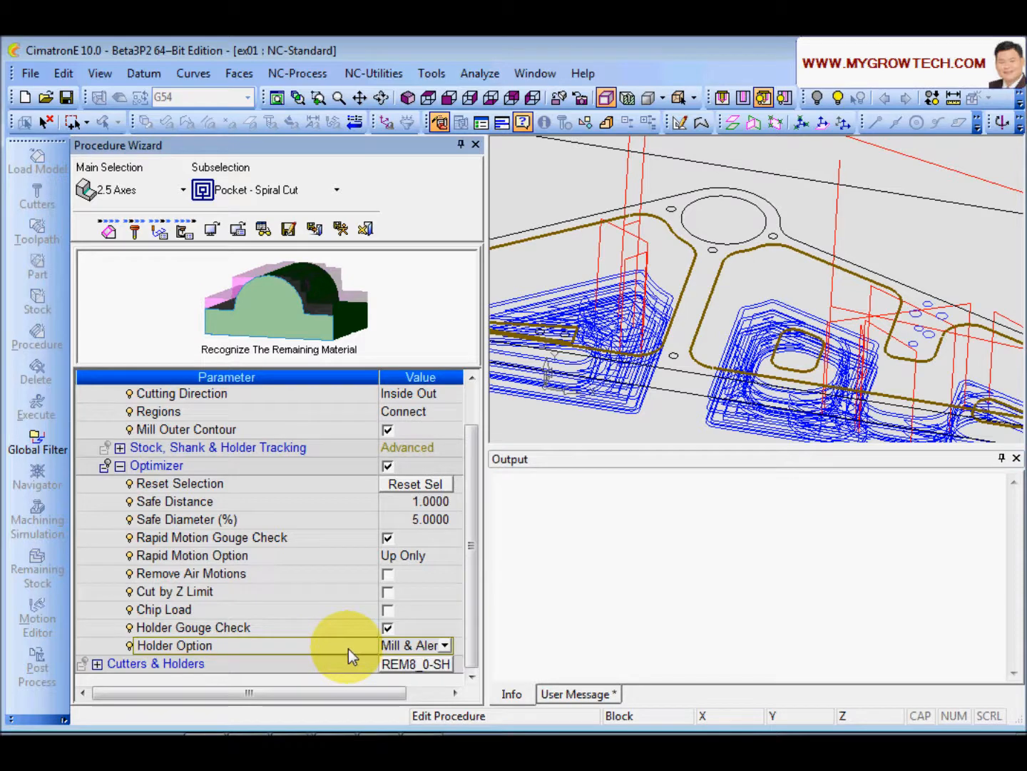
{"action": "left_click", "coordinate": [339, 228]}
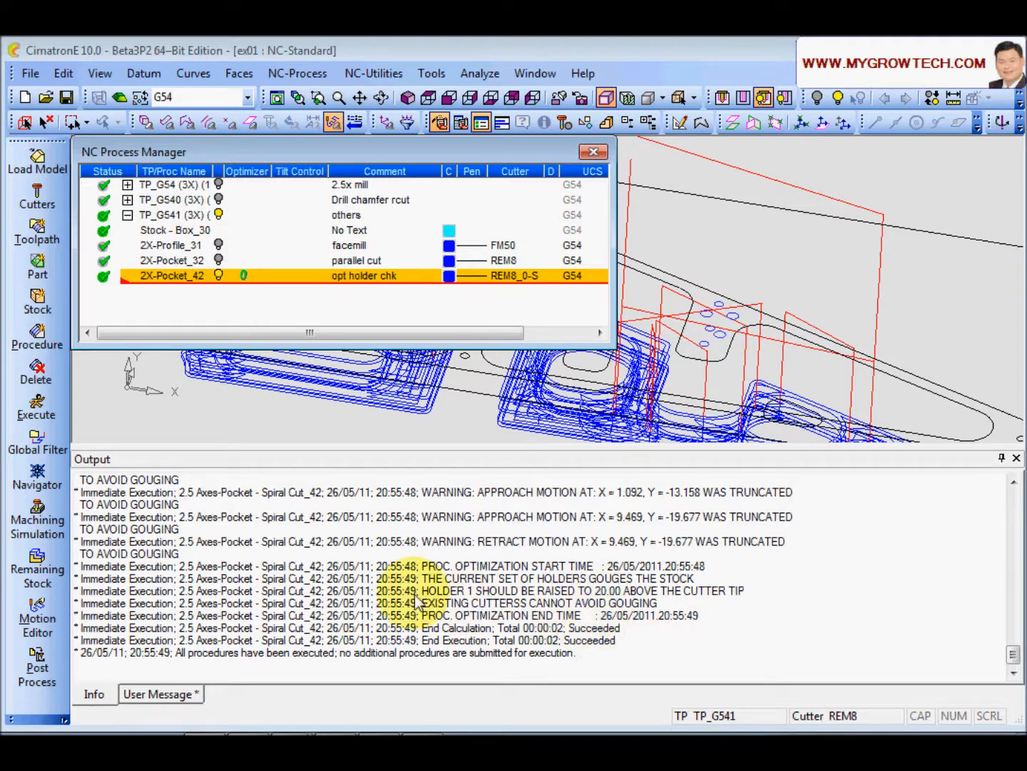
Step: Examine the holder gouge optimization messages in the Output pane, then close the pane
{"action": "double_click", "coordinate": [458, 595]}
{"action": "left_click_drag", "start_coordinate": [476, 598], "coordinate": [772, 599]}
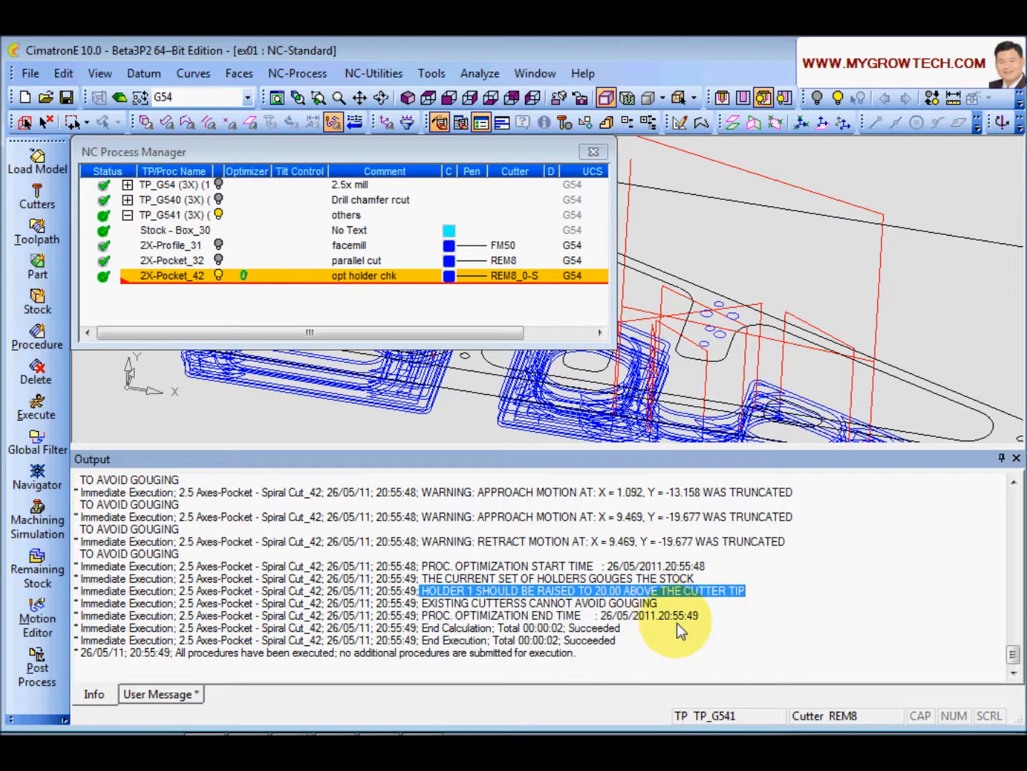
{"action": "left_click_drag", "start_coordinate": [664, 655], "coordinate": [491, 564]}
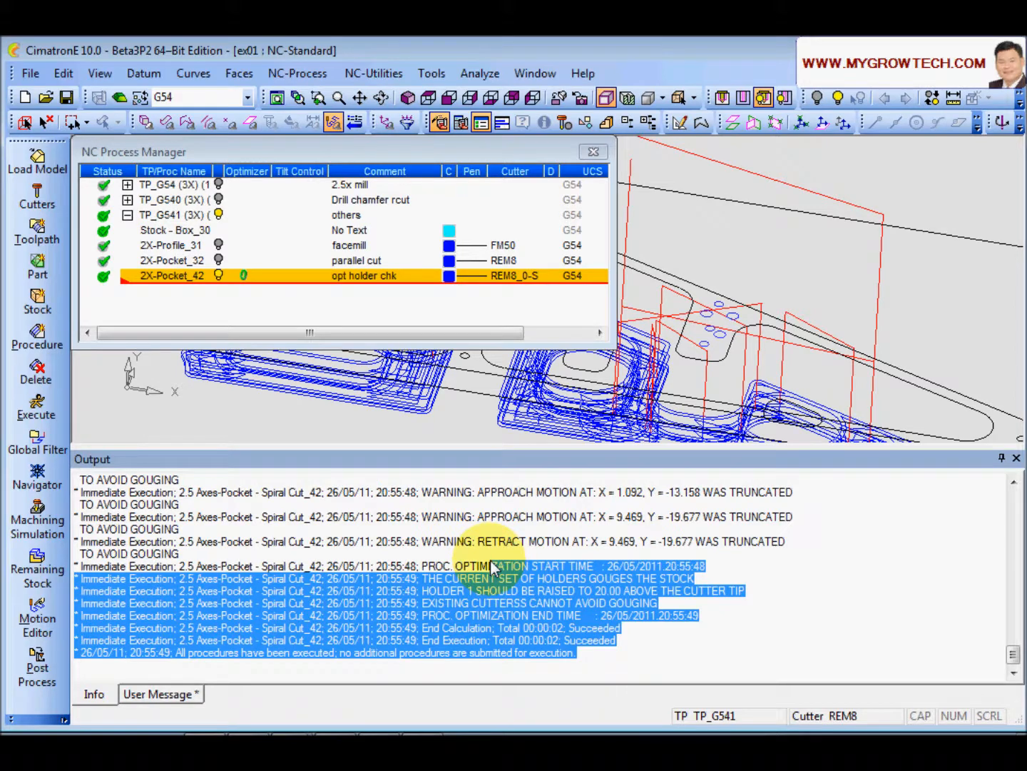
{"action": "left_click", "coordinate": [509, 561]}
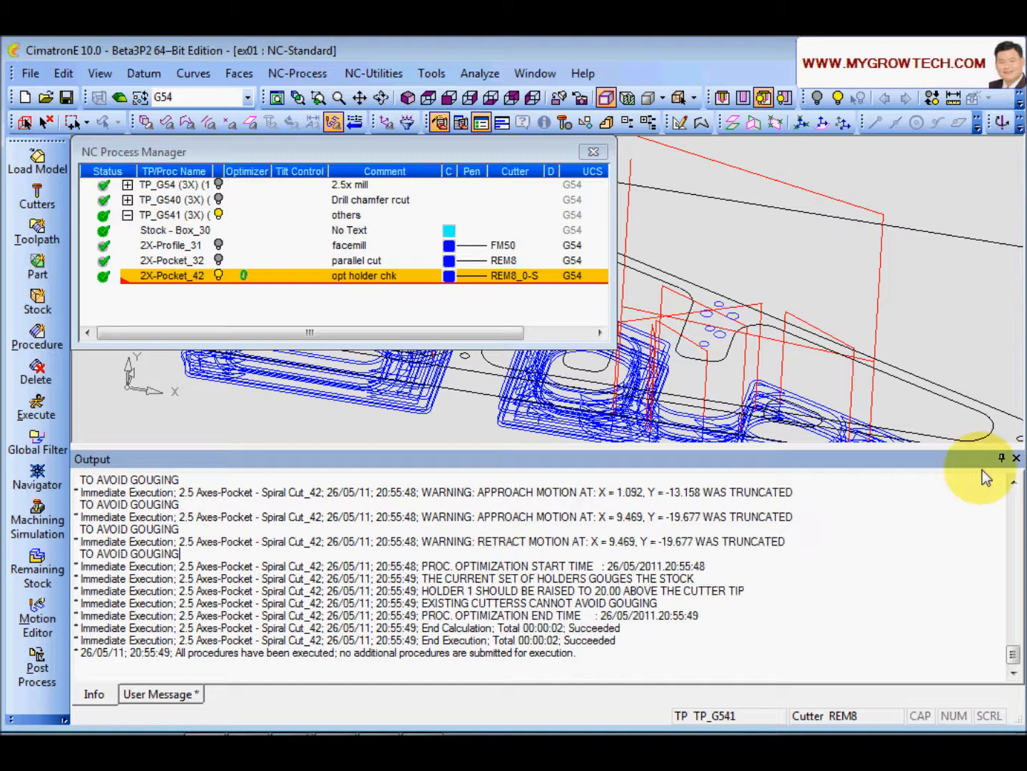
{"action": "left_click", "coordinate": [1016, 457]}
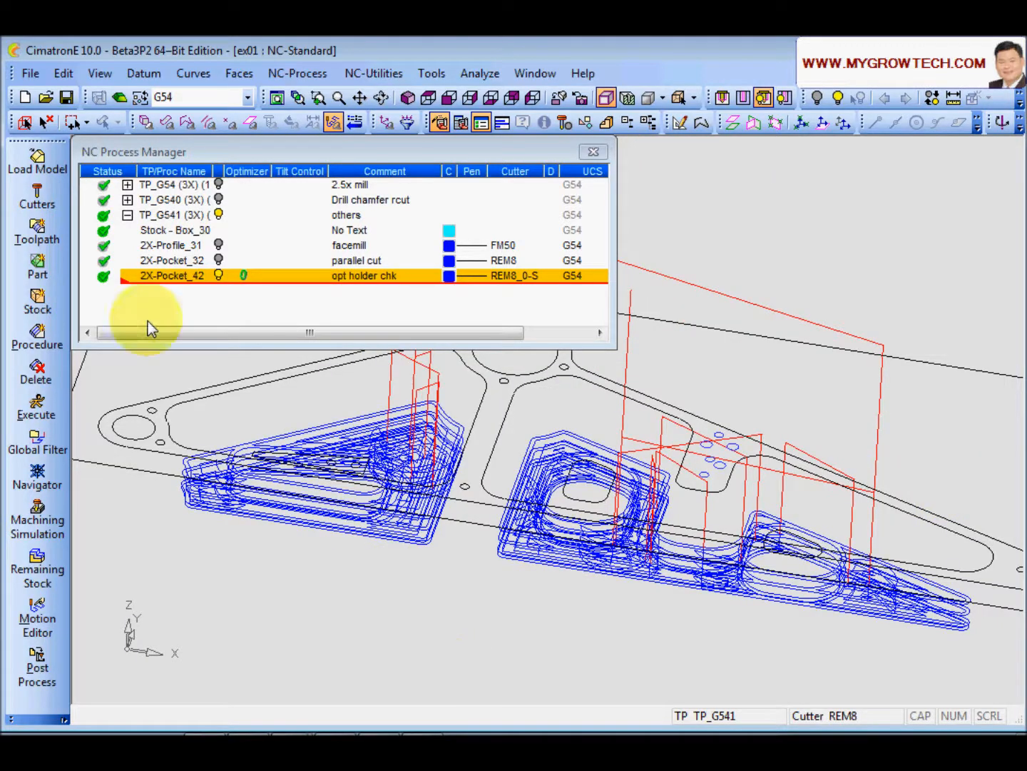
Step: Reopen 2X-Pocket_42's motion parameters and set Holder Option to Use Current Cutter
{"action": "double_click", "coordinate": [170, 277]}
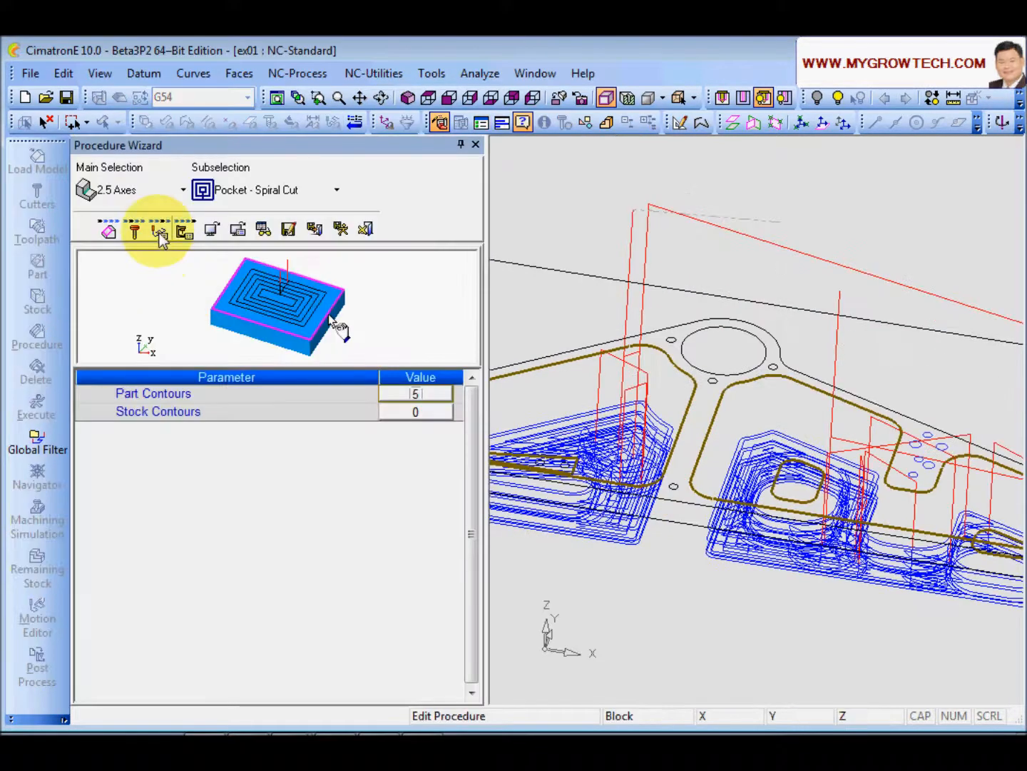
{"action": "left_click", "coordinate": [160, 230]}
{"action": "left_click_drag", "start_coordinate": [471, 492], "coordinate": [471, 585]}
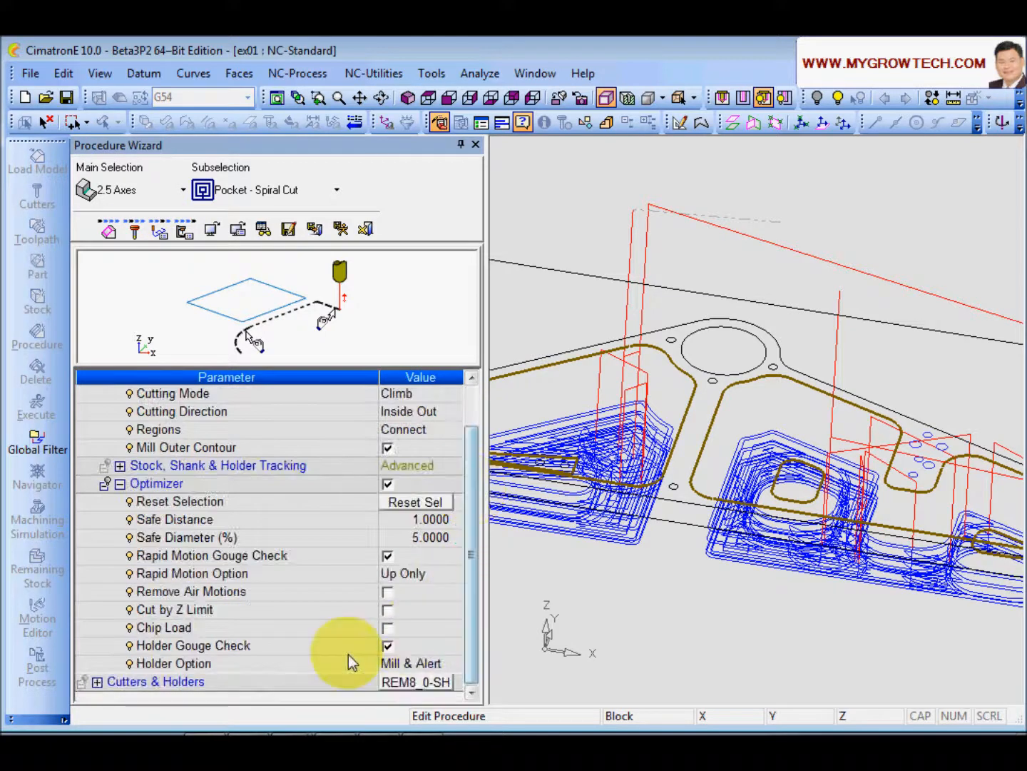
{"action": "left_click", "coordinate": [446, 665]}
{"action": "left_click", "coordinate": [446, 664]}
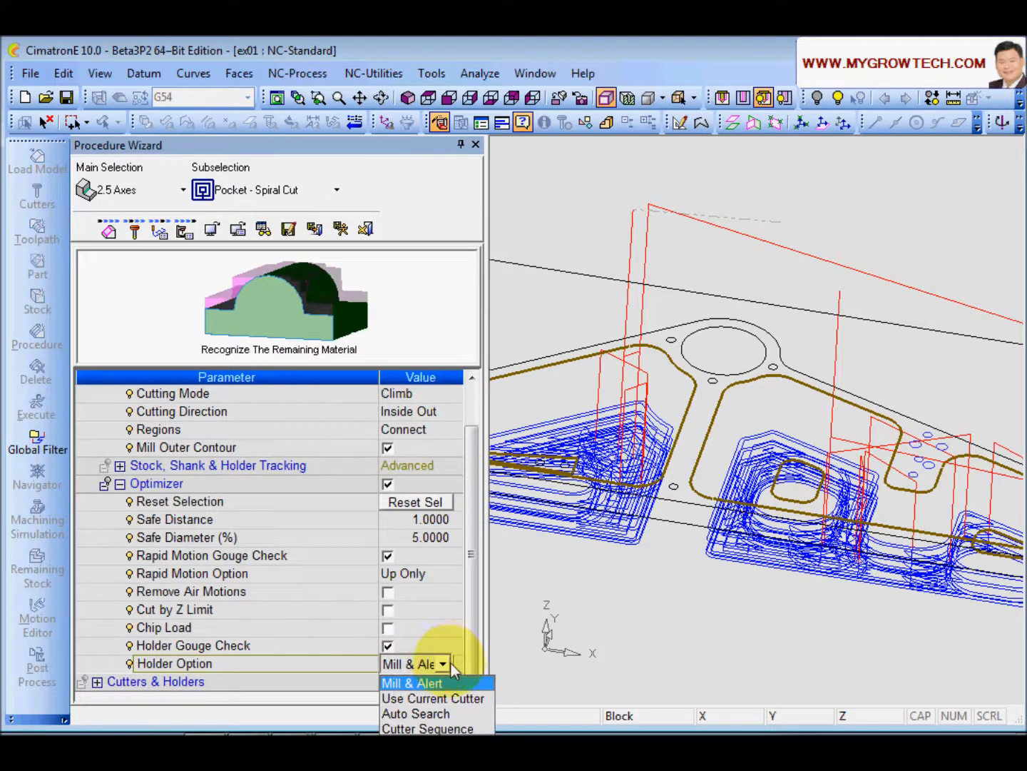
{"action": "left_click", "coordinate": [433, 699]}
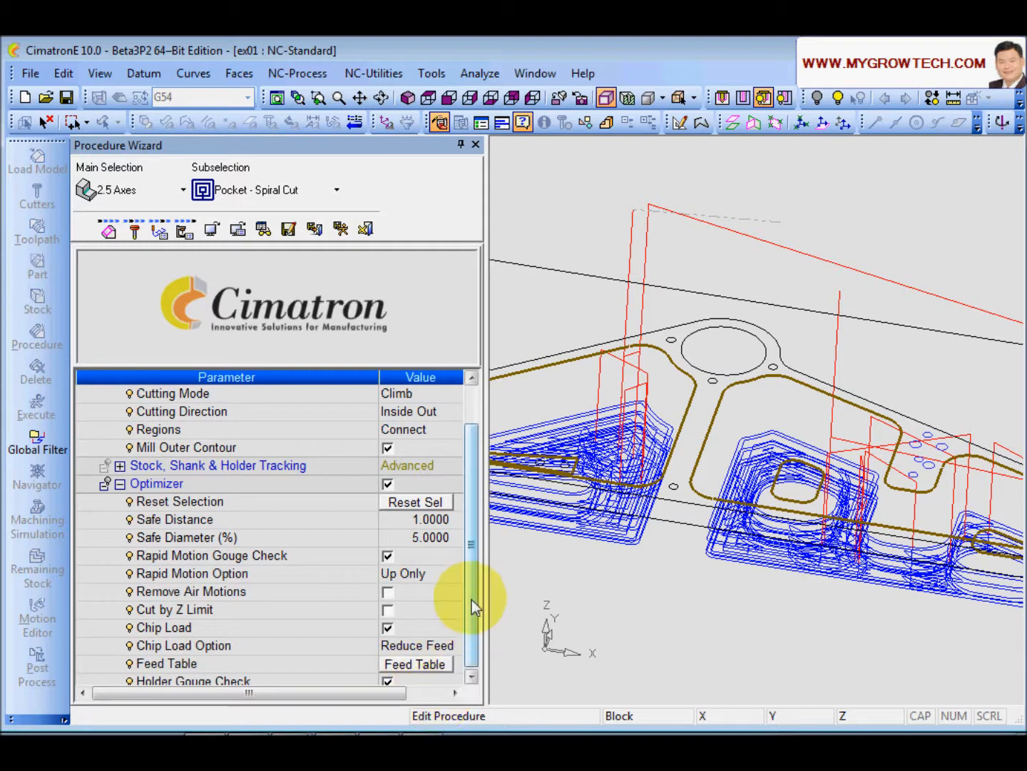
Step: Enable Chip Load with the Reduce Feed option and keep Holder Option as Use Current Cutter
{"action": "scroll", "coordinate": [472, 600], "scroll_direction": "down", "scroll_amount": 1}
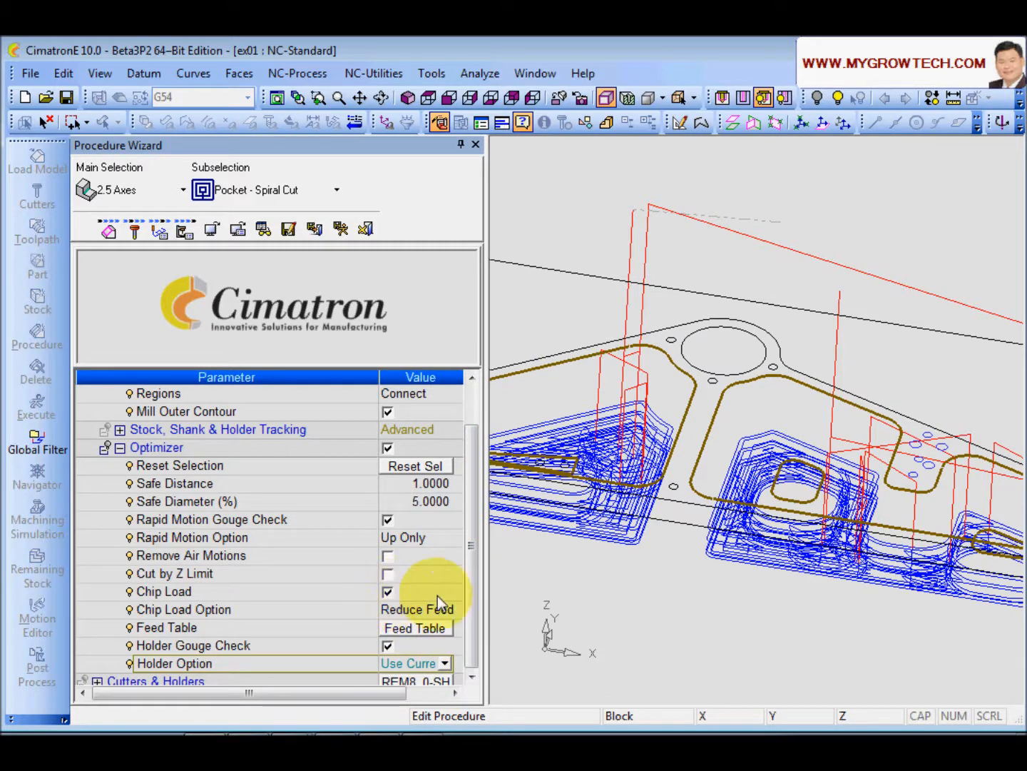
{"action": "left_click", "coordinate": [418, 628]}
{"action": "left_click", "coordinate": [414, 589]}
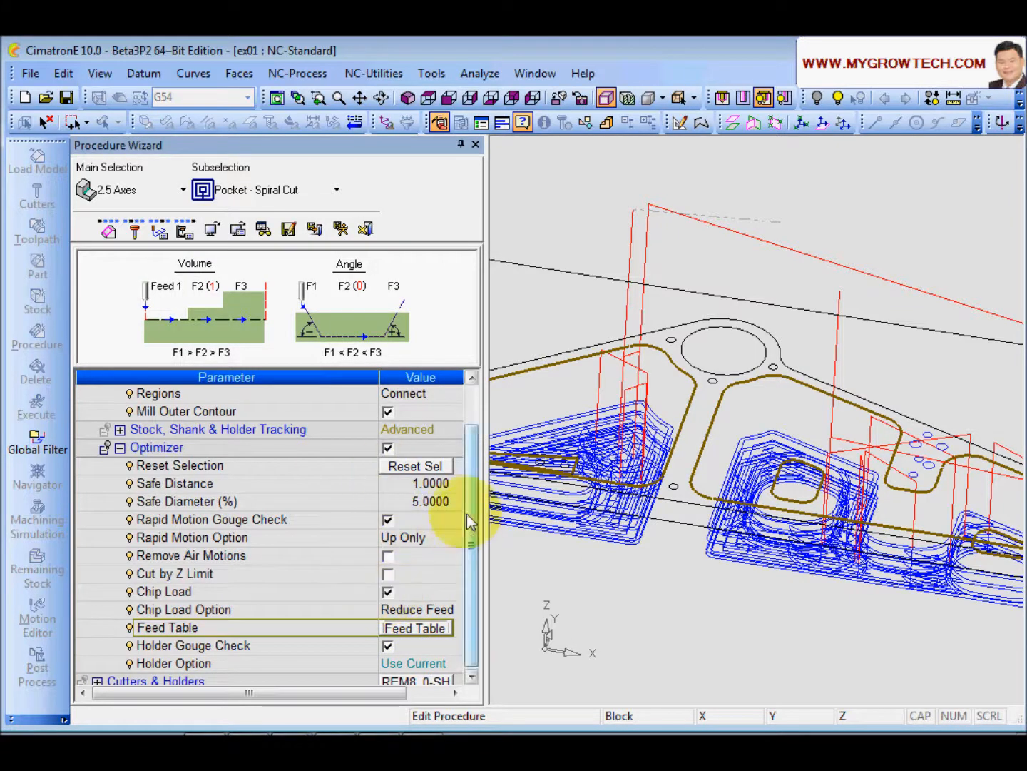
{"action": "scroll", "coordinate": [467, 524], "scroll_direction": "down", "scroll_amount": 1}
{"action": "left_click", "coordinate": [399, 648]}
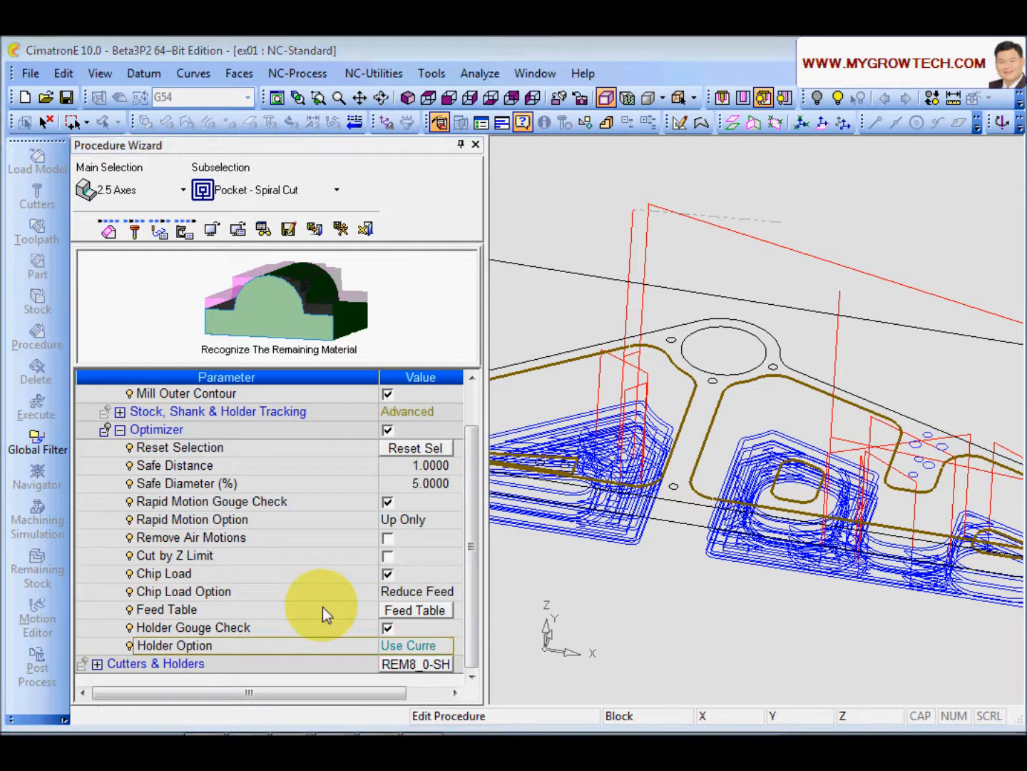
{"action": "left_click", "coordinate": [444, 645]}
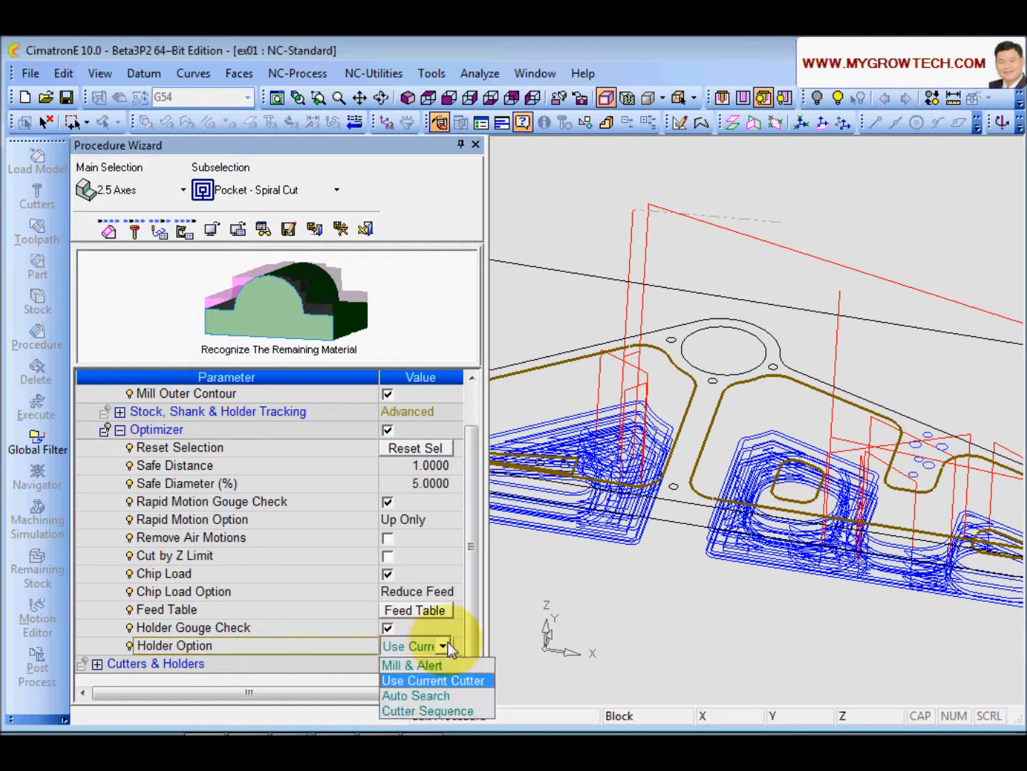
{"action": "left_click", "coordinate": [401, 679]}
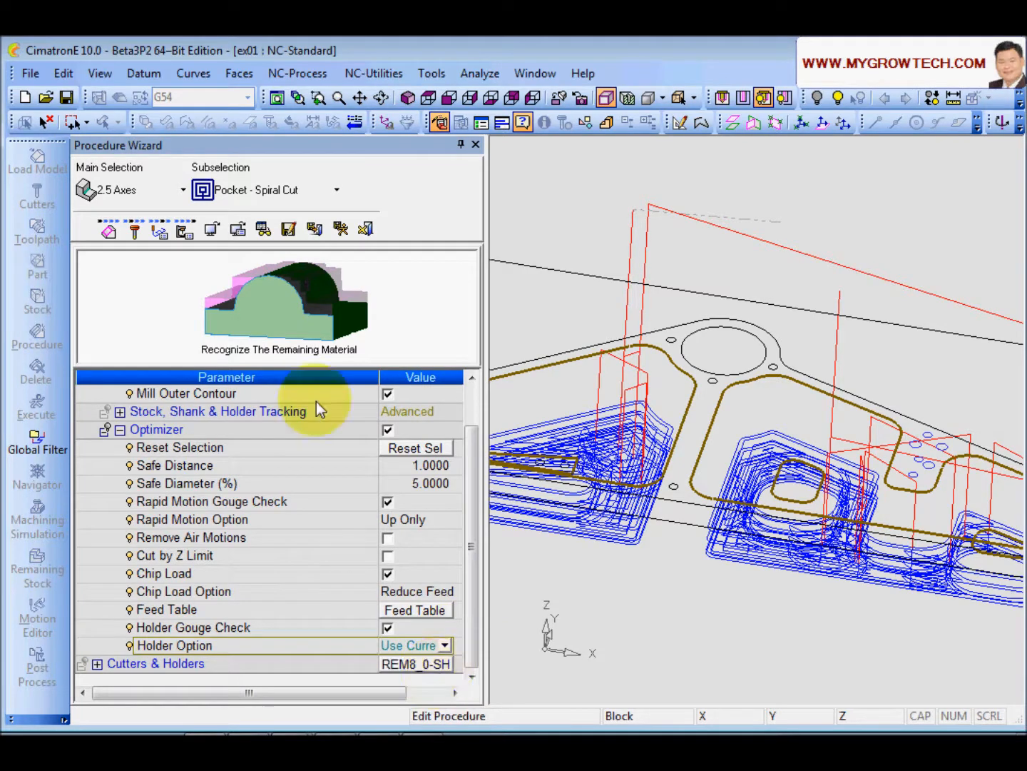
Step: Execute the procedure and run the machining simulation
{"action": "left_click", "coordinate": [341, 228]}
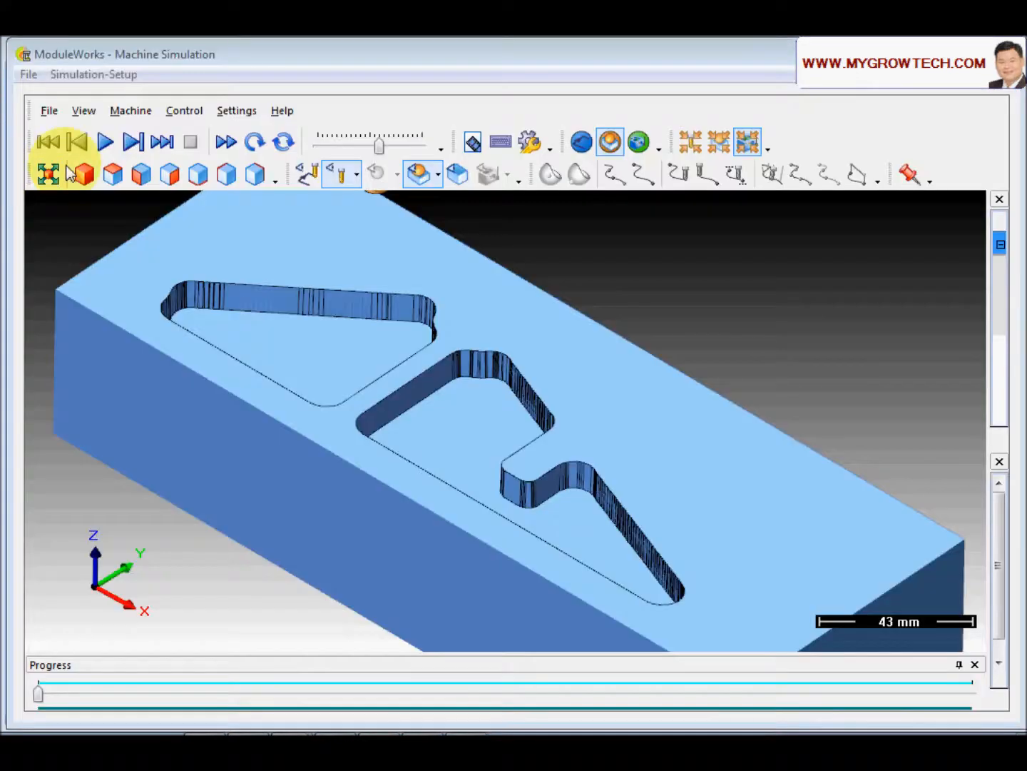
{"action": "left_click", "coordinate": [105, 142]}
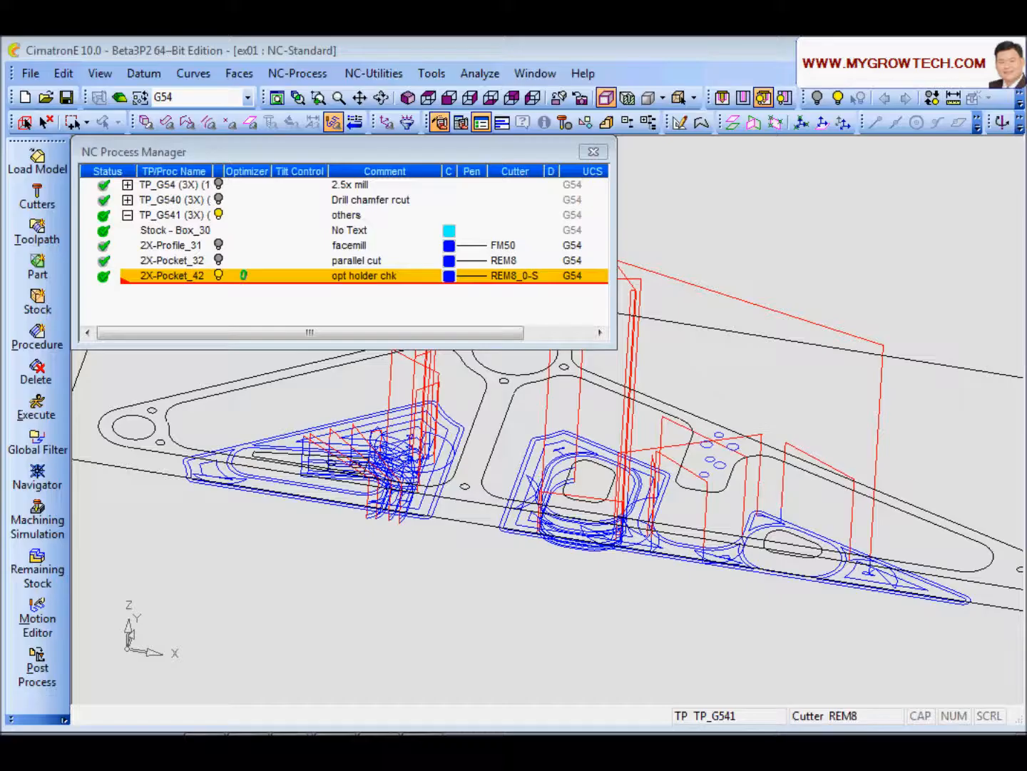
Step: Reopen 2X-Pocket_42's motion parameters and set Holder Option to Auto Search
{"action": "right_click_drag", "start_coordinate": [371, 575], "coordinate": [400, 537], "text": "ctrl"}
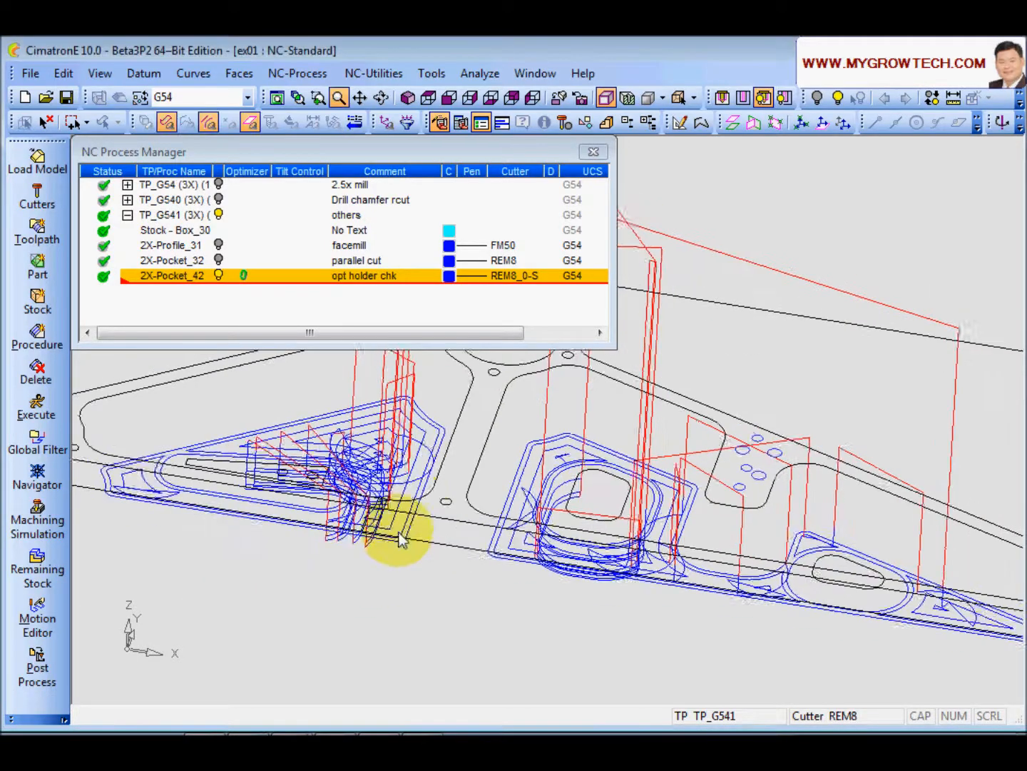
{"action": "middle_click_drag", "start_coordinate": [400, 538], "coordinate": [406, 534], "text": "ctrl"}
{"action": "double_click", "coordinate": [175, 277]}
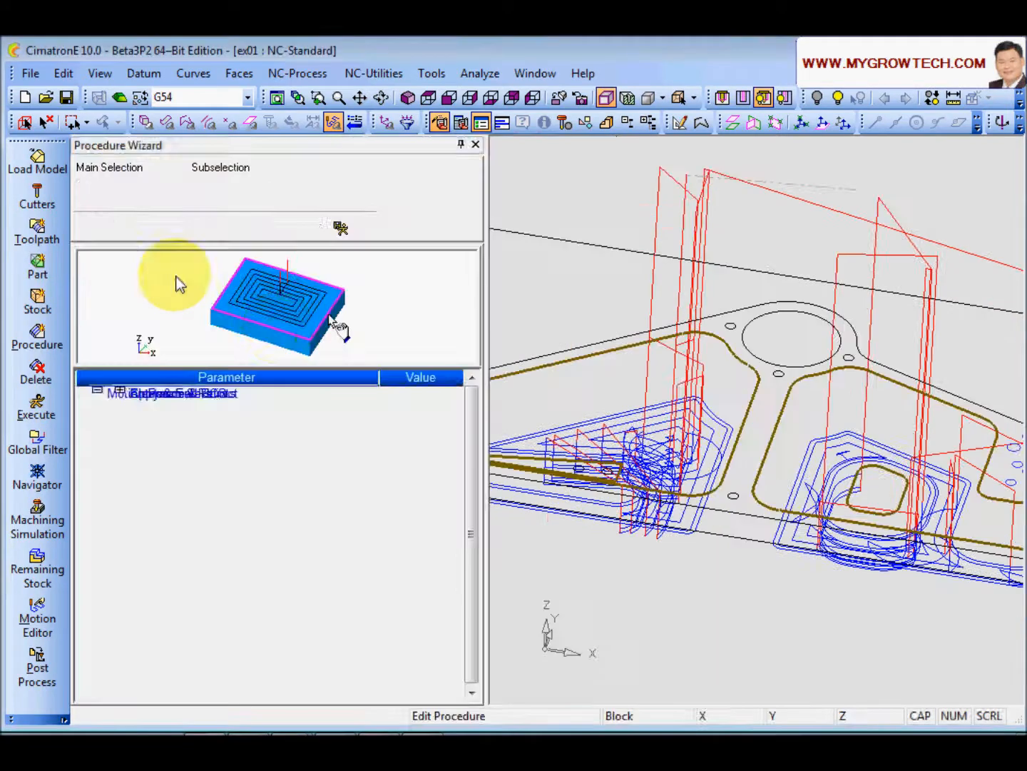
{"action": "left_click", "coordinate": [160, 229]}
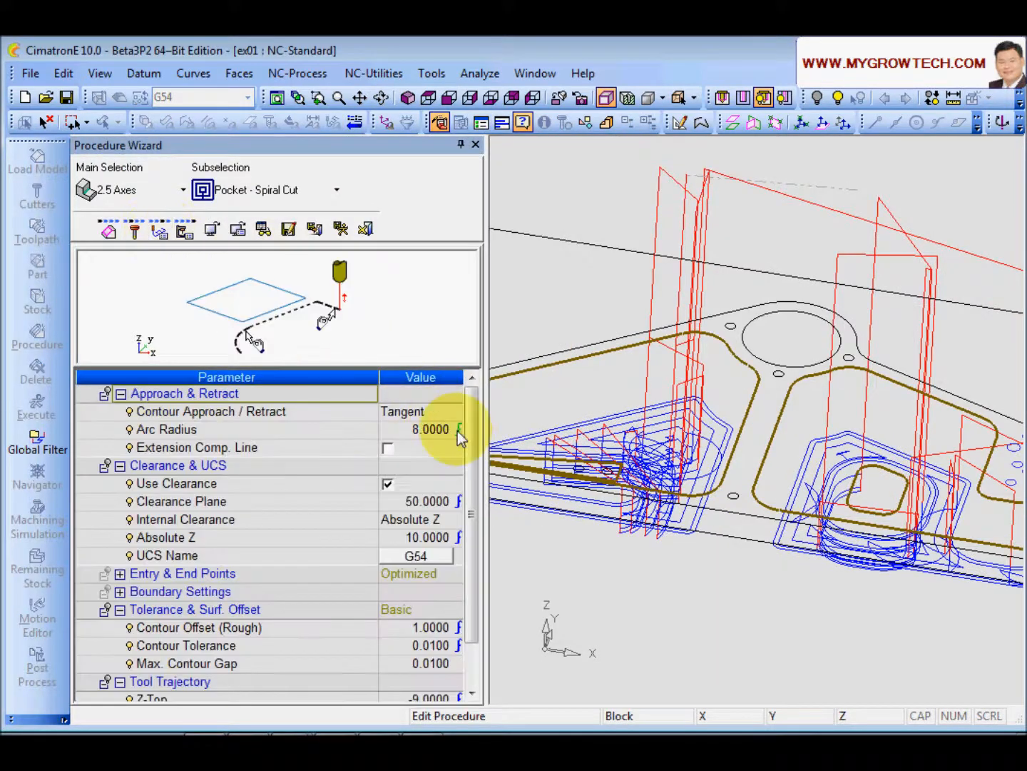
{"action": "left_click_drag", "start_coordinate": [472, 436], "coordinate": [473, 481]}
{"action": "left_click", "coordinate": [334, 665]}
{"action": "left_click", "coordinate": [443, 665]}
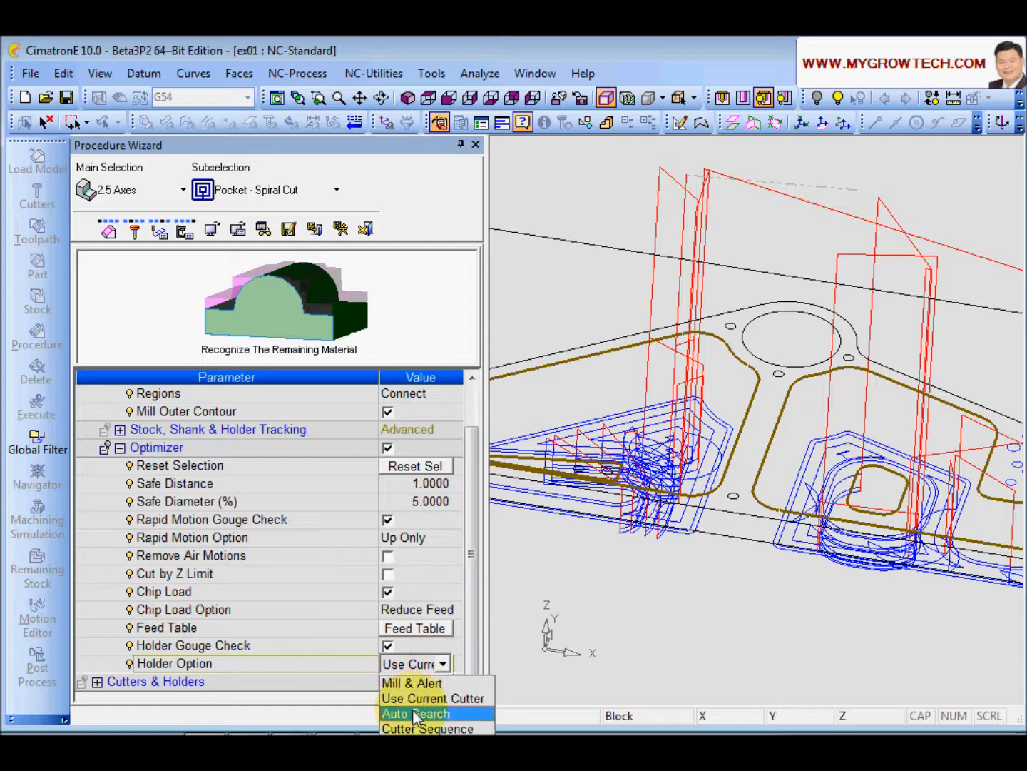
{"action": "left_click", "coordinate": [415, 717]}
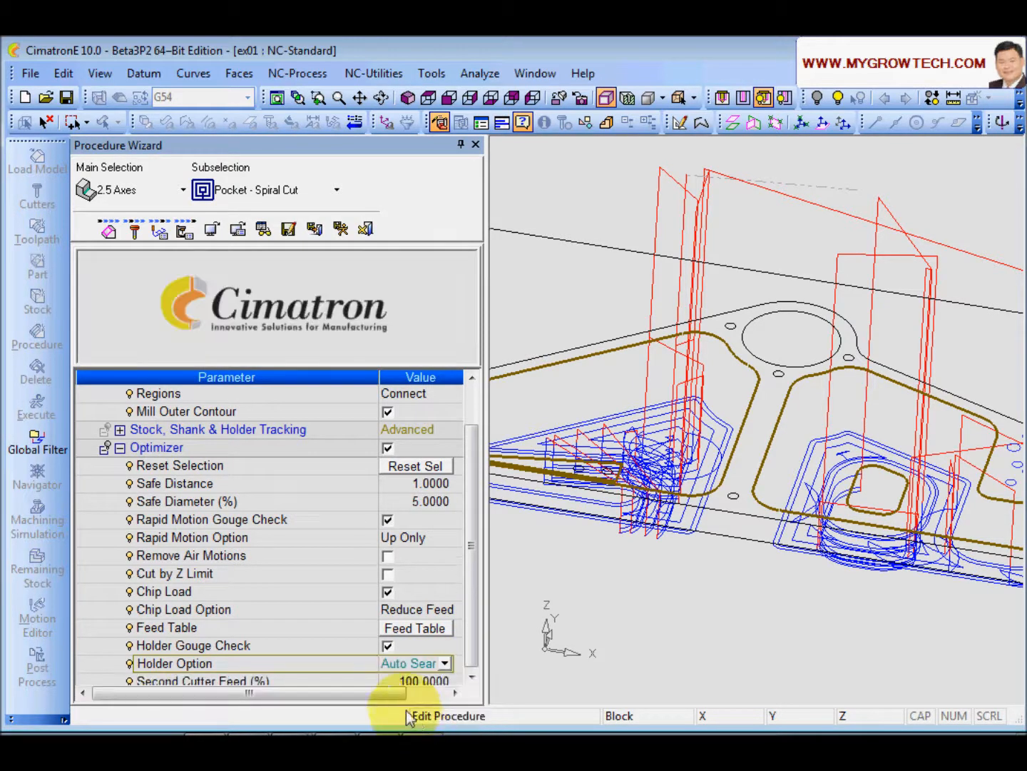
Step: Set Second Cutter Feed and Second Cutter Spin to 50 %
{"action": "scroll", "coordinate": [472, 581], "scroll_direction": "down", "scroll_amount": 1}
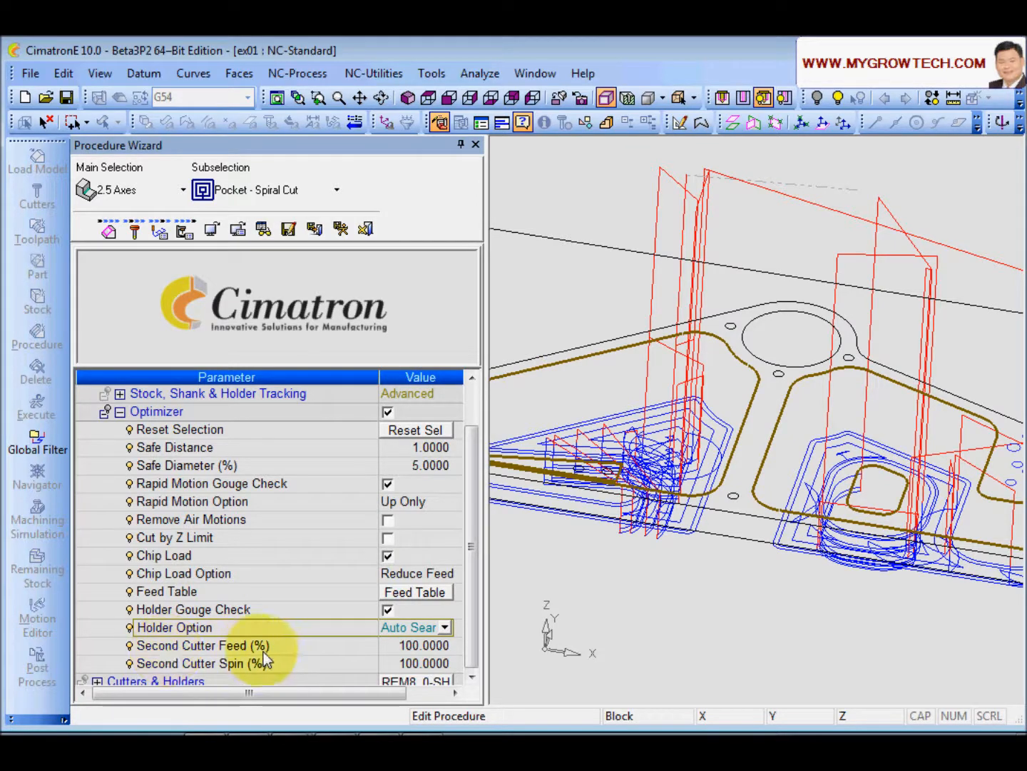
{"action": "left_click", "coordinate": [387, 648]}
{"action": "type", "text": "50"}
{"action": "key", "text": "Return"}
{"action": "double_click", "coordinate": [447, 664]}
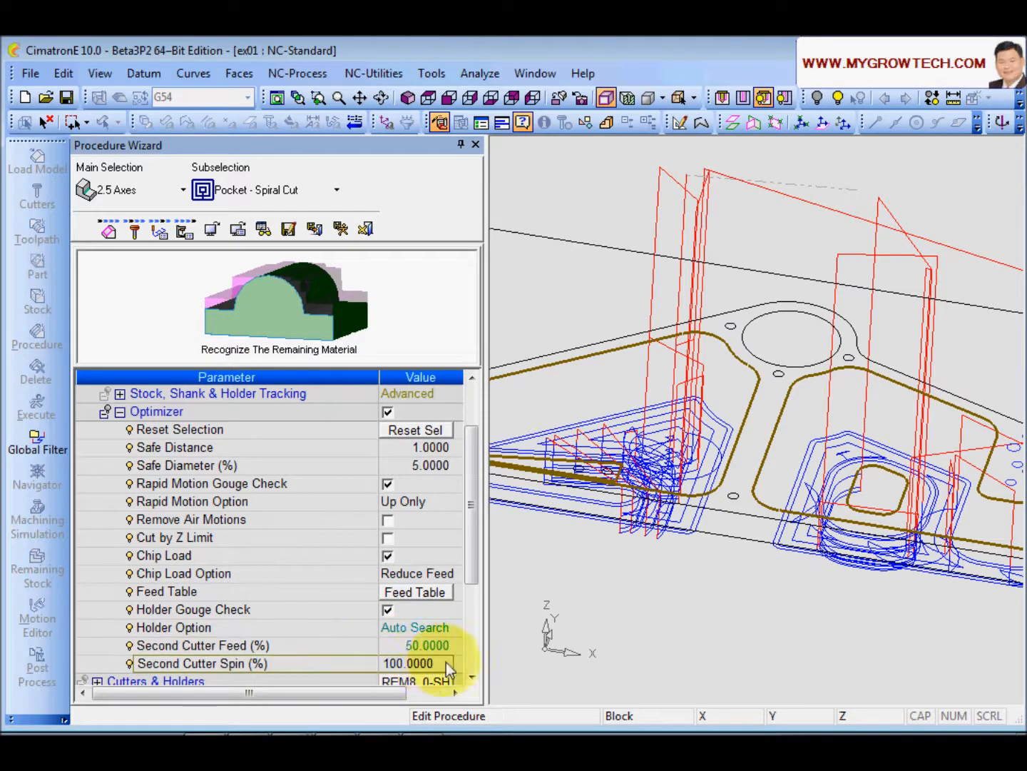
{"action": "type", "text": "50"}
{"action": "key", "text": "Return"}
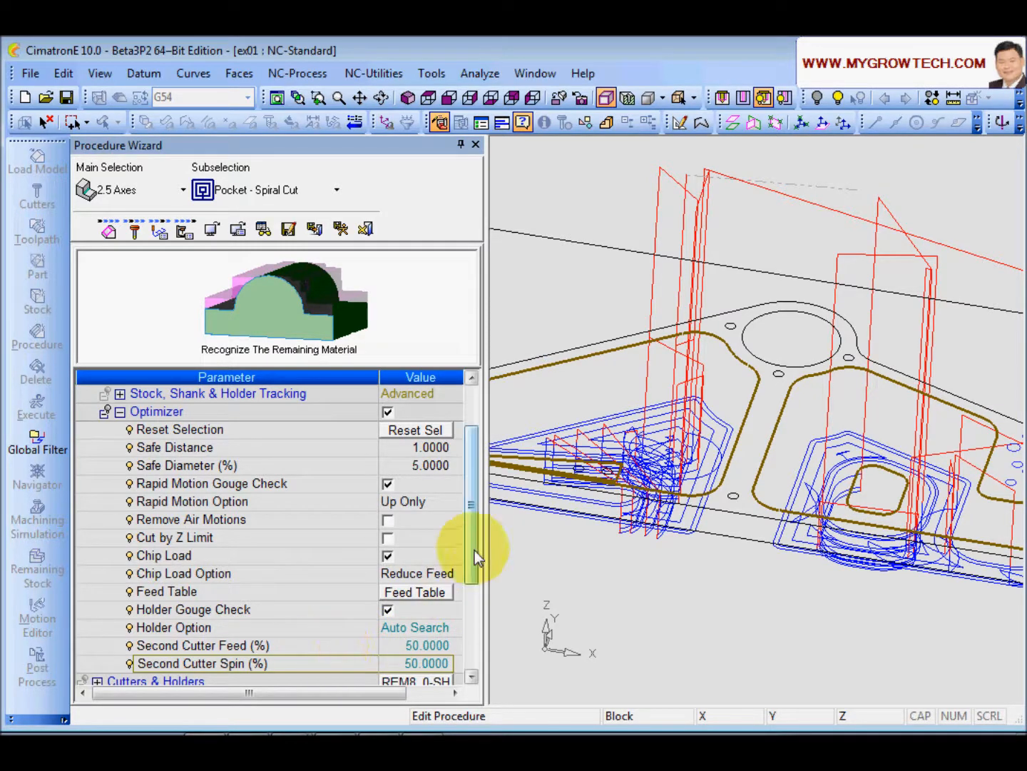
Step: Execute the procedure and open the Cutters and Holders list
{"action": "left_click_drag", "start_coordinate": [475, 536], "coordinate": [475, 551]}
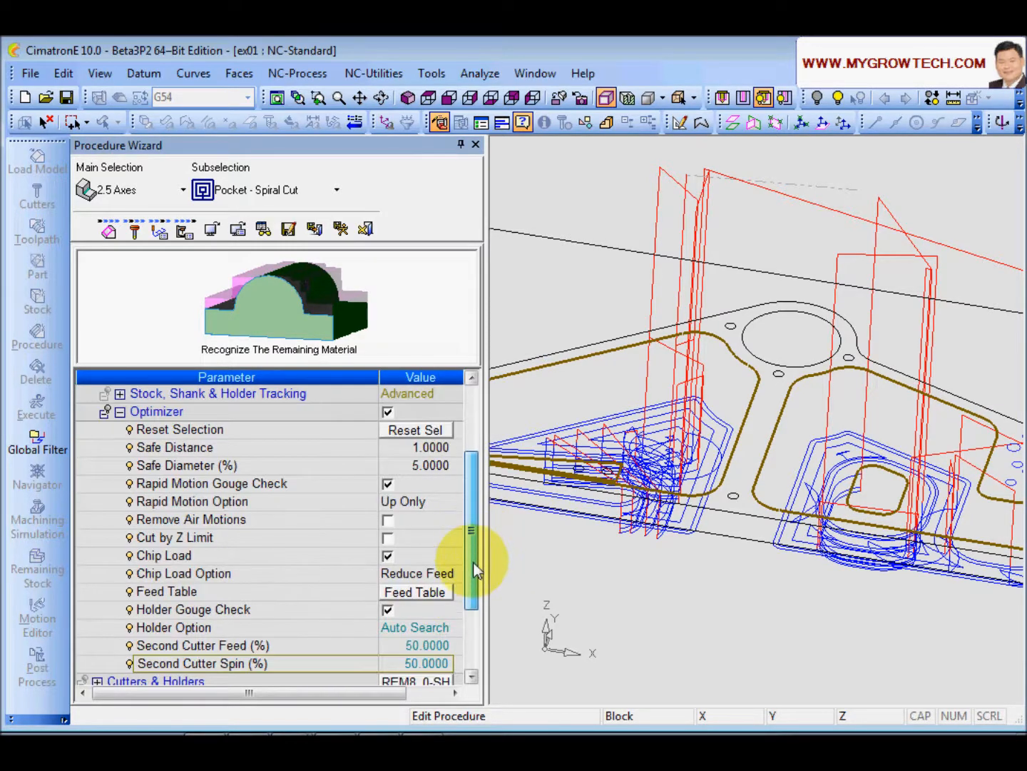
{"action": "left_click", "coordinate": [340, 227]}
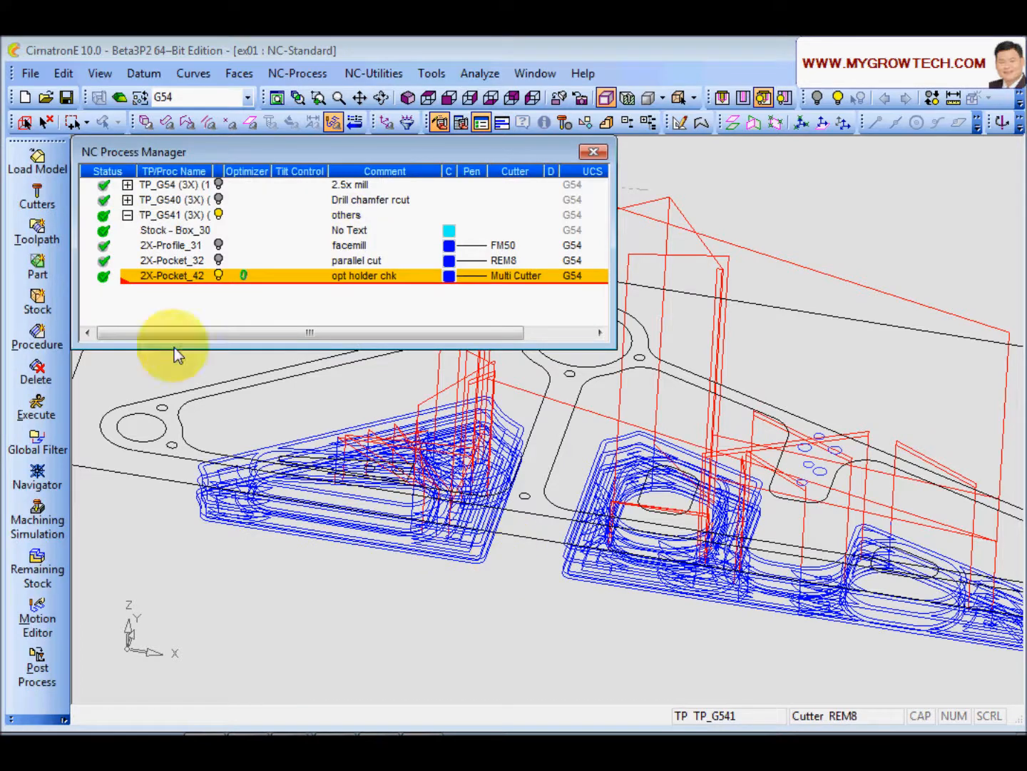
{"action": "left_click", "coordinate": [42, 203]}
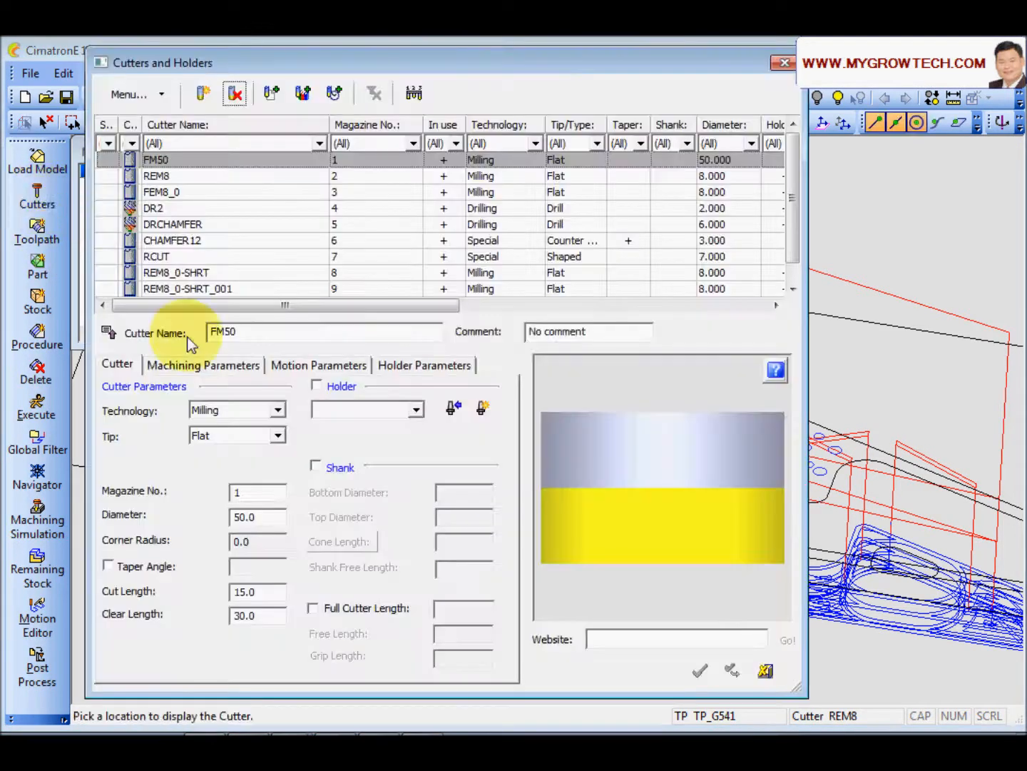
Step: Inspect the REM8_0-SHRT_001 cutter's holder and lengths, then close the Cutters and Holders list
{"action": "left_click_drag", "start_coordinate": [794, 252], "coordinate": [791, 264]}
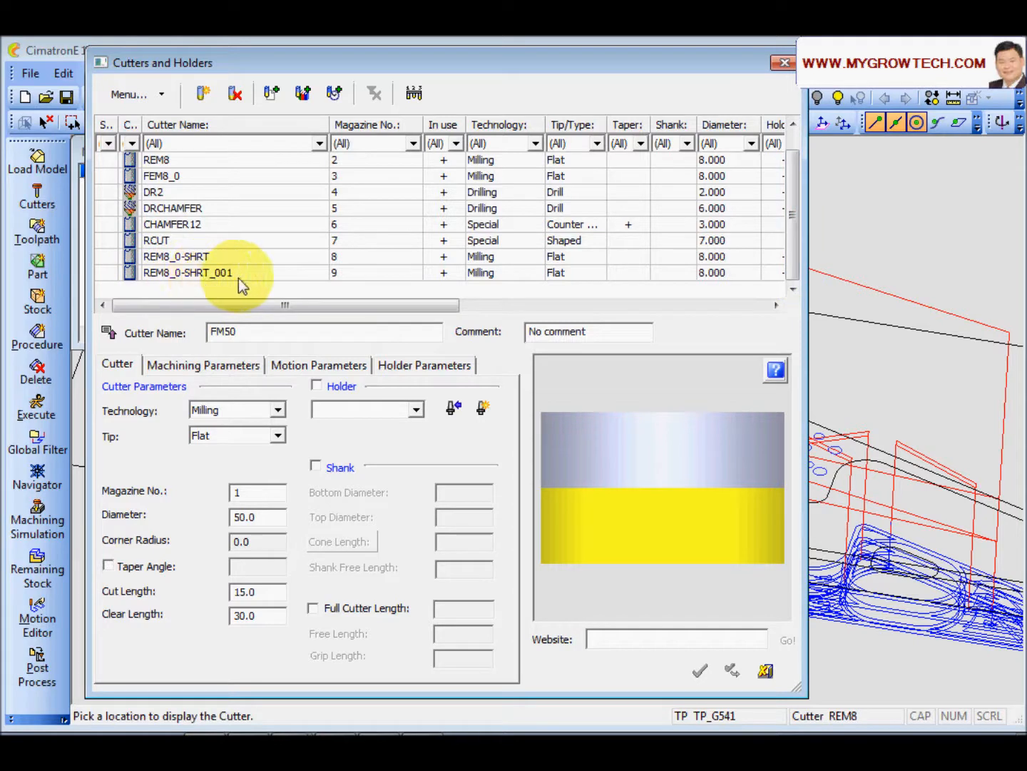
{"action": "left_click", "coordinate": [215, 277]}
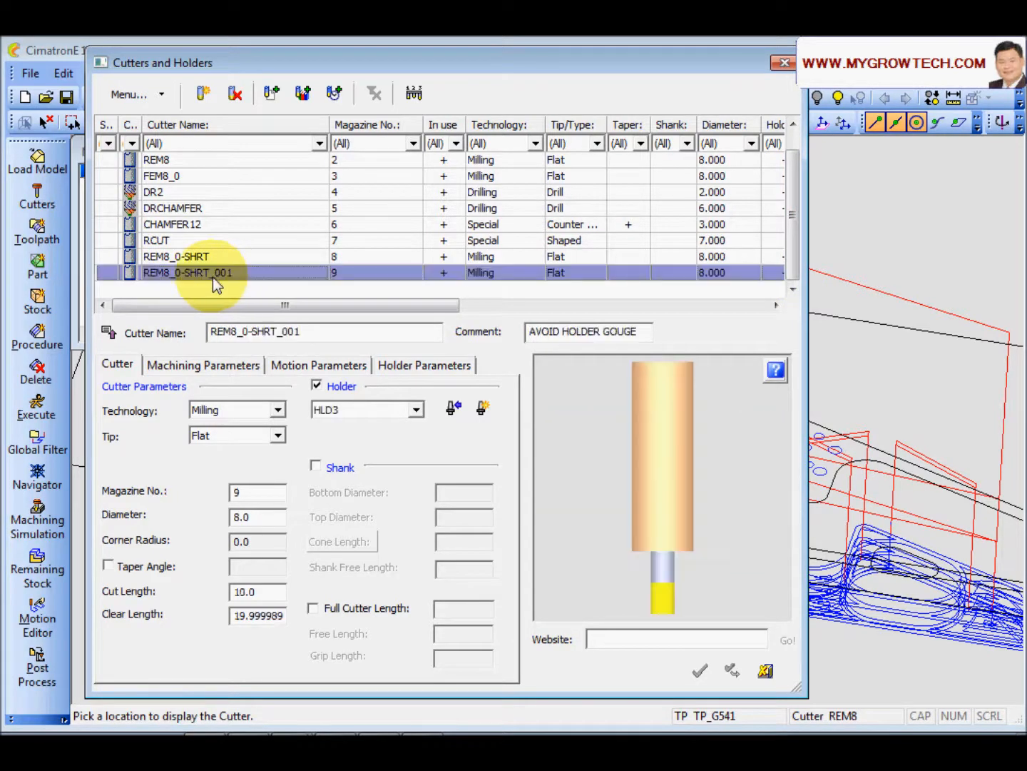
{"action": "left_click", "coordinate": [262, 620]}
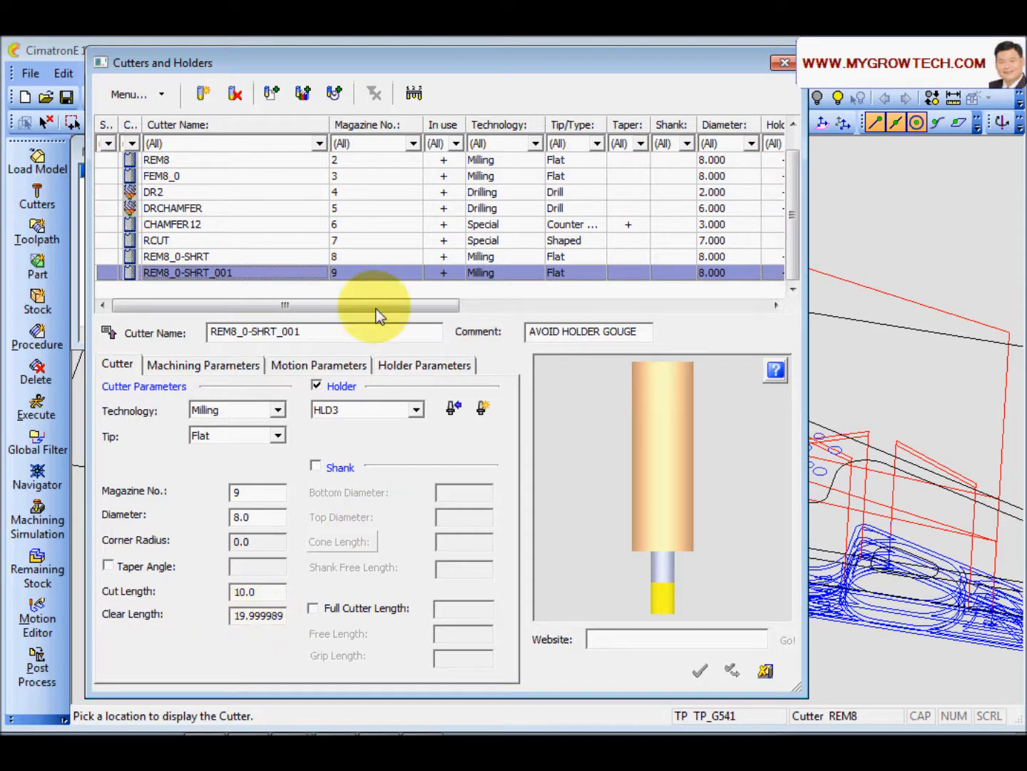
{"action": "left_click", "coordinate": [765, 672]}
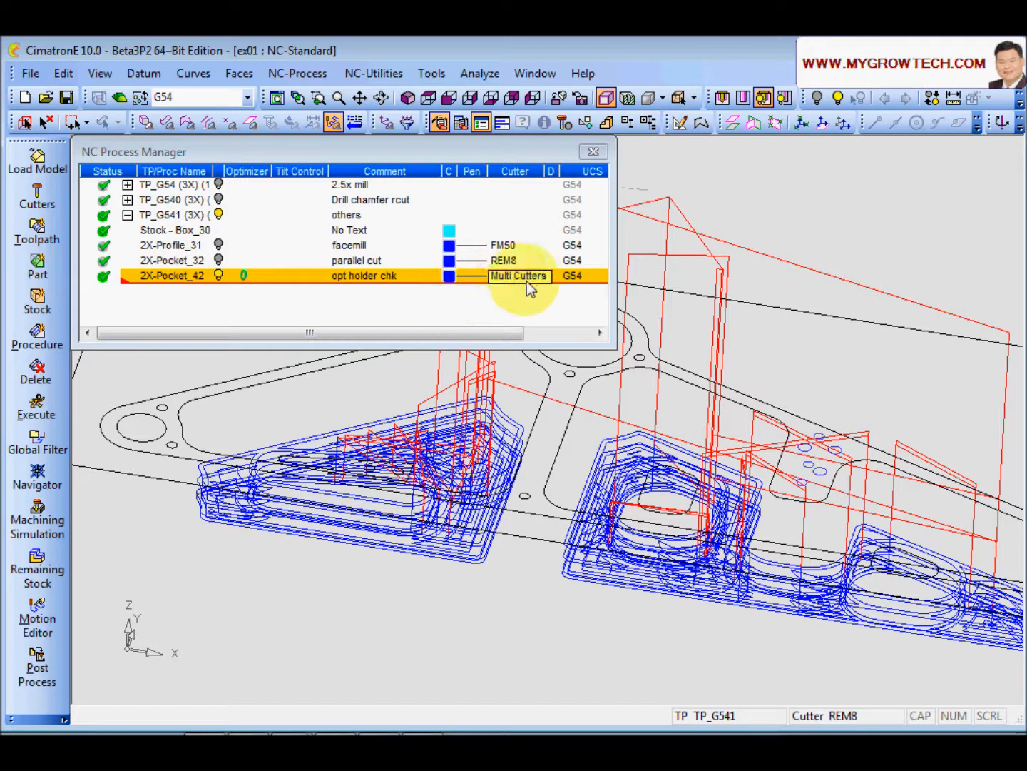
Step: Divide 2X-Pocket_42 into separate procedures by cutter change
{"action": "left_click", "coordinate": [193, 282]}
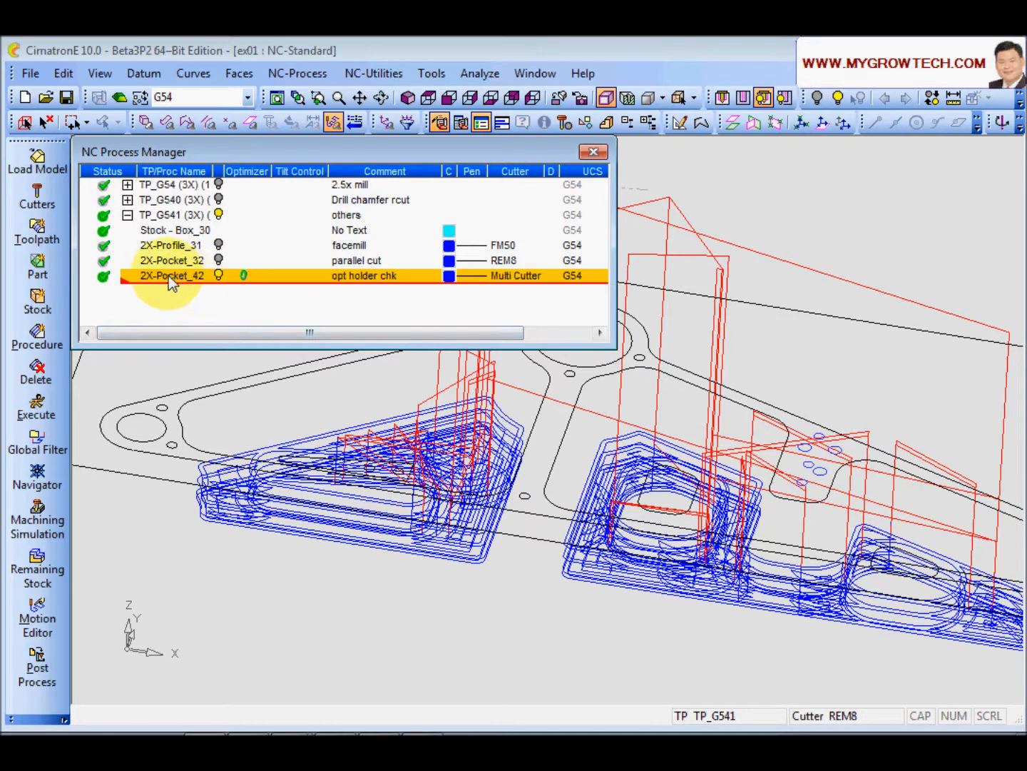
{"action": "left_click", "coordinate": [63, 72]}
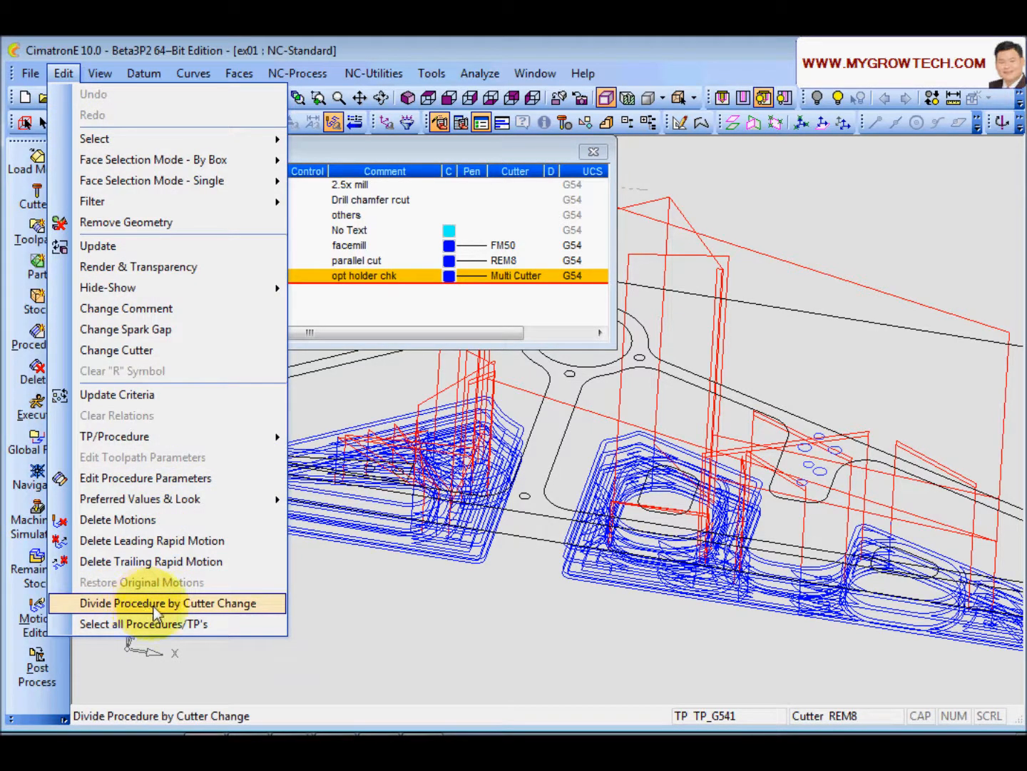
{"action": "left_click", "coordinate": [154, 607]}
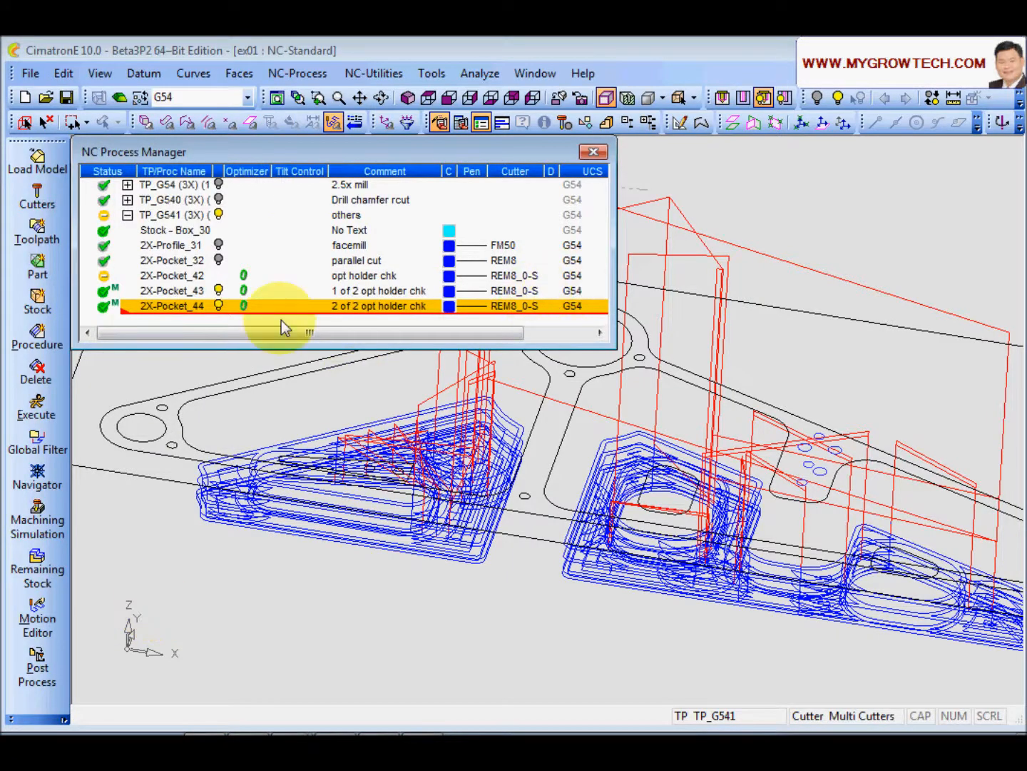
Step: Select the divided procedures and the original in turn to compare their toolpaths
{"action": "left_click", "coordinate": [169, 293]}
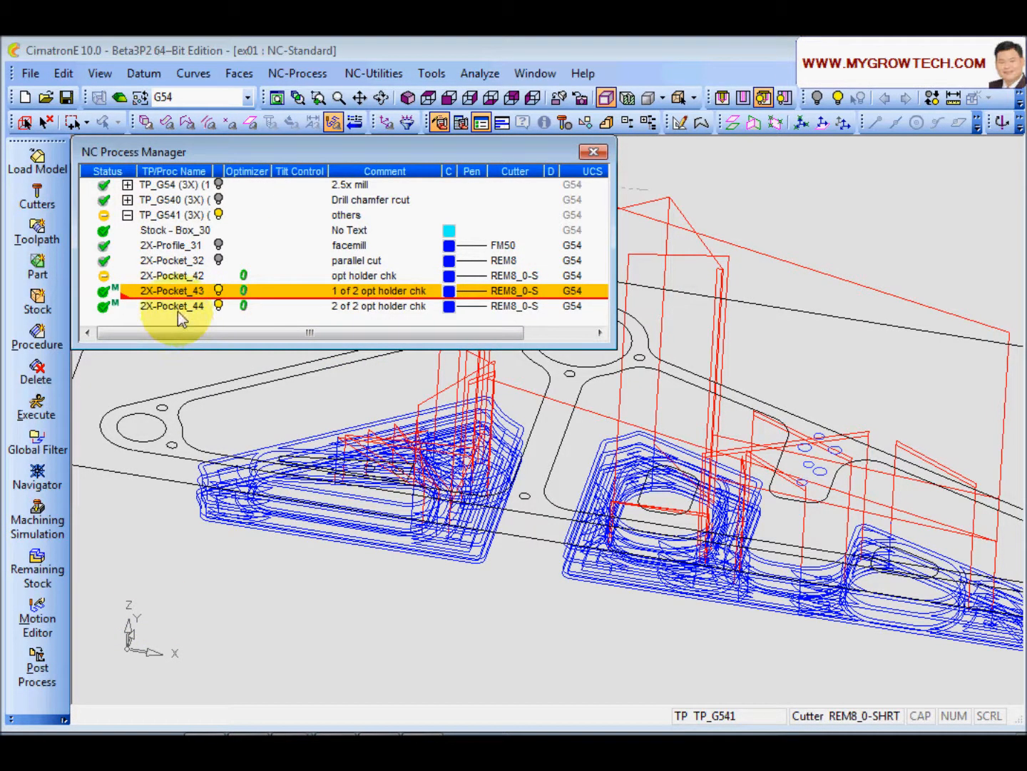
{"action": "left_click", "coordinate": [177, 307]}
{"action": "left_click", "coordinate": [176, 297]}
{"action": "left_click", "coordinate": [176, 308]}
{"action": "left_click", "coordinate": [177, 292]}
{"action": "left_click", "coordinate": [177, 308]}
{"action": "left_click", "coordinate": [177, 293]}
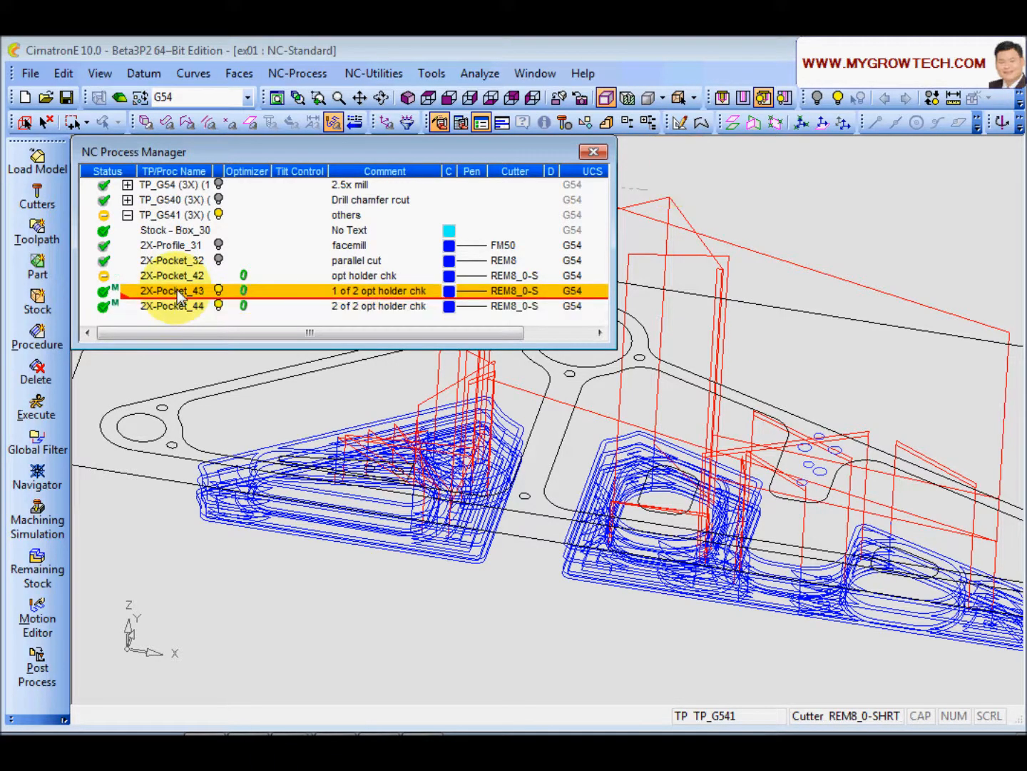
{"action": "left_click", "coordinate": [182, 279]}
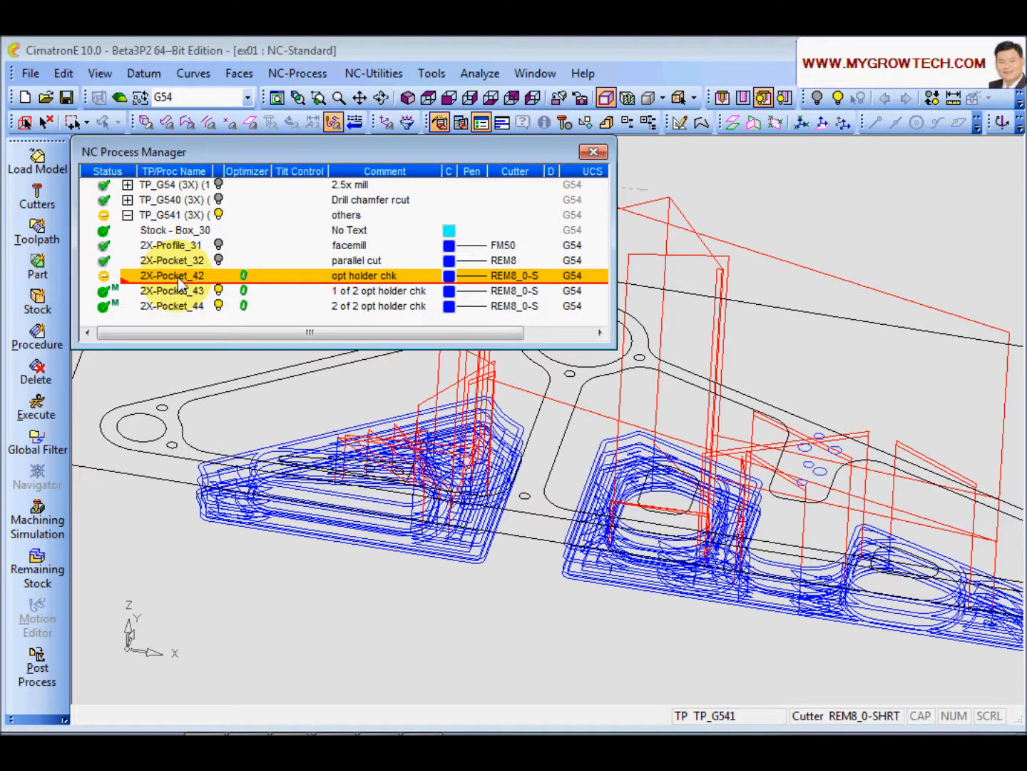
{"action": "left_click", "coordinate": [219, 292]}
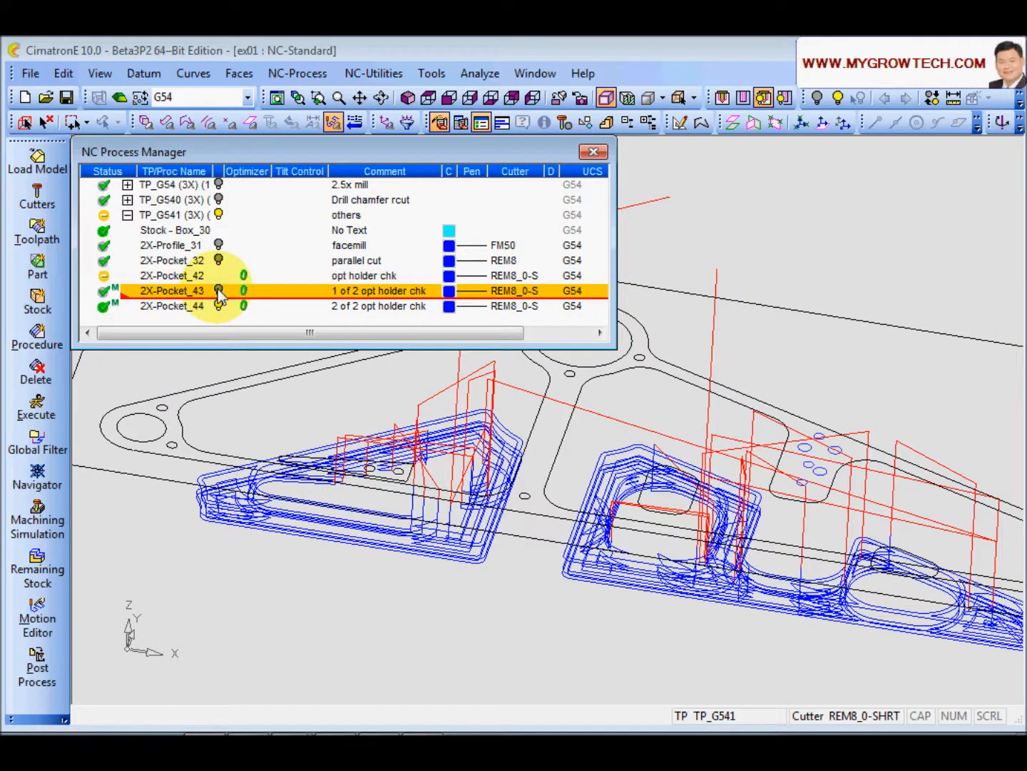
{"action": "left_click", "coordinate": [179, 306]}
Step: Step through 2X-Pocket_44's toolpath in the Navigator
{"action": "right_click", "coordinate": [179, 306]}
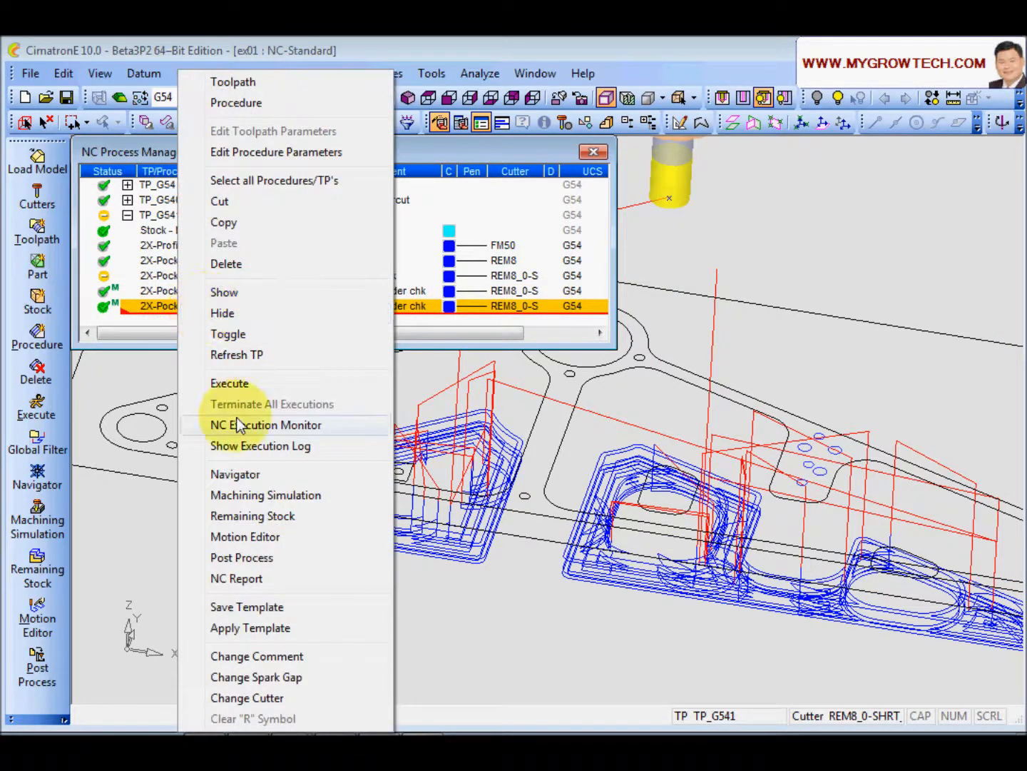
{"action": "left_click", "coordinate": [235, 474]}
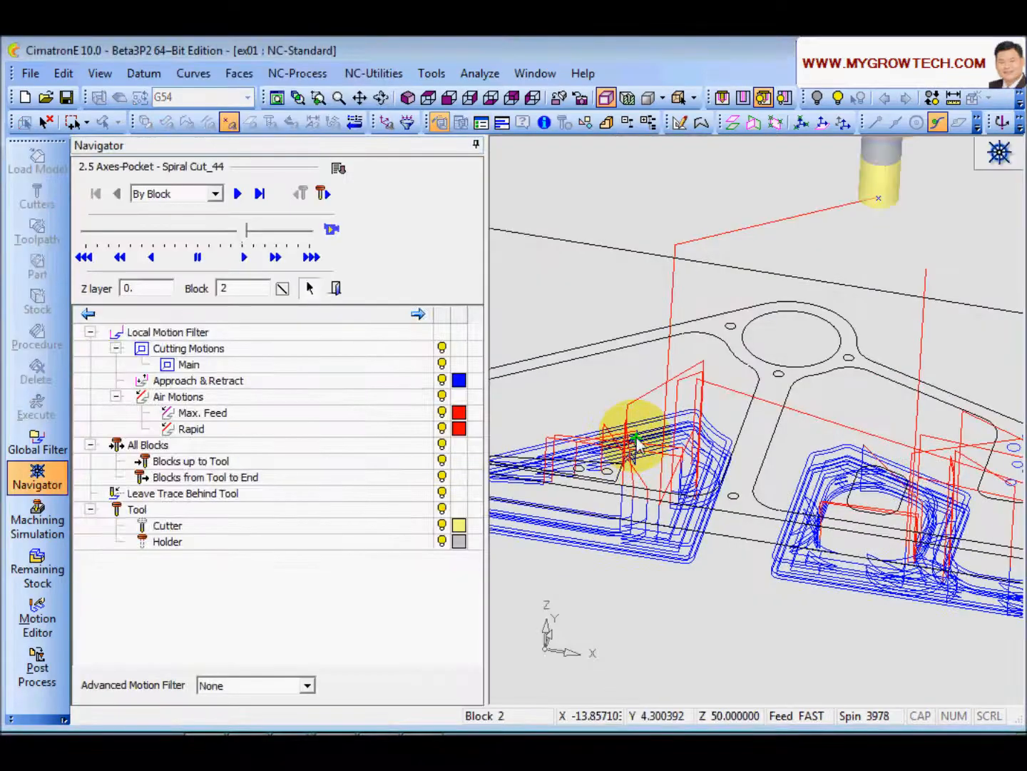
{"action": "left_click", "coordinate": [636, 437]}
{"action": "left_click_drag", "start_coordinate": [660, 421], "coordinate": [458, 489], "text": "ctrl"}
{"action": "left_click", "coordinate": [336, 288]}
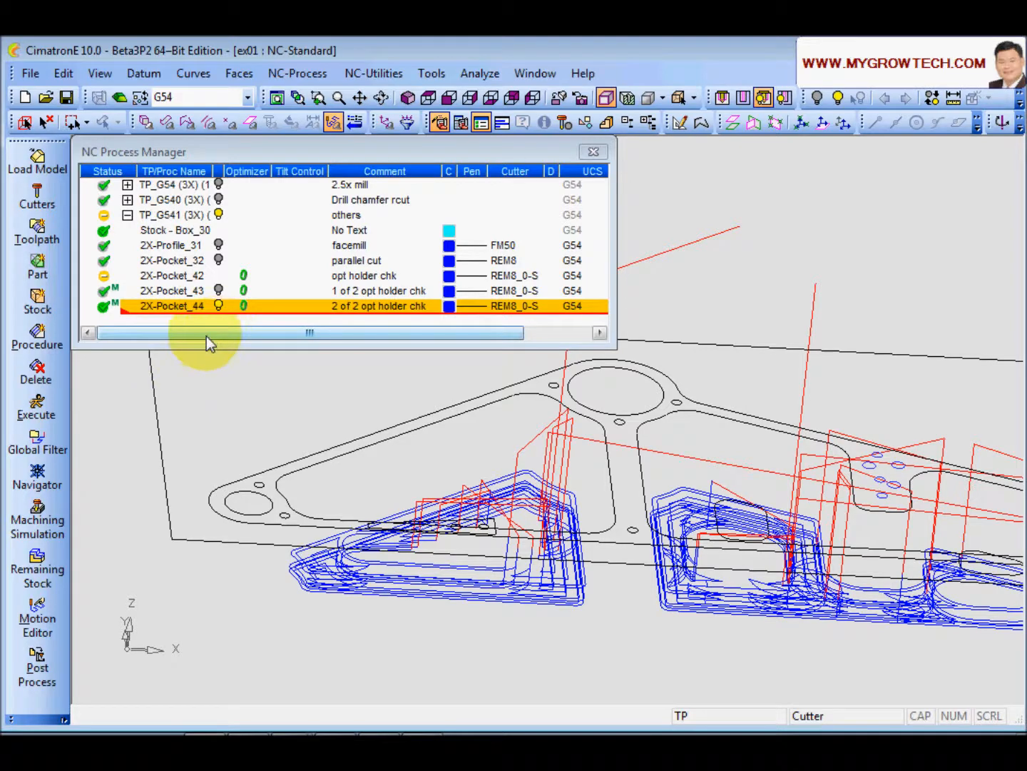
Step: Delete the divided procedures 2X-Pocket_43 and 2X-Pocket_44
{"action": "left_click", "coordinate": [169, 292]}
{"action": "left_click", "coordinate": [175, 307], "text": "shift"}
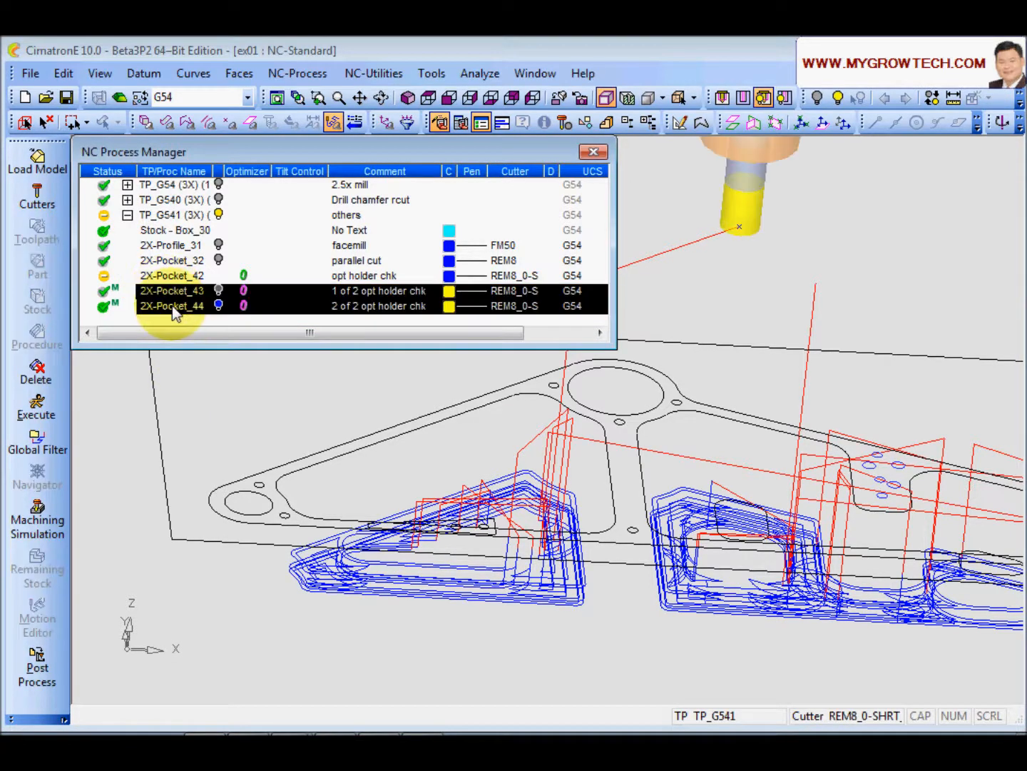
{"action": "left_click", "coordinate": [35, 373]}
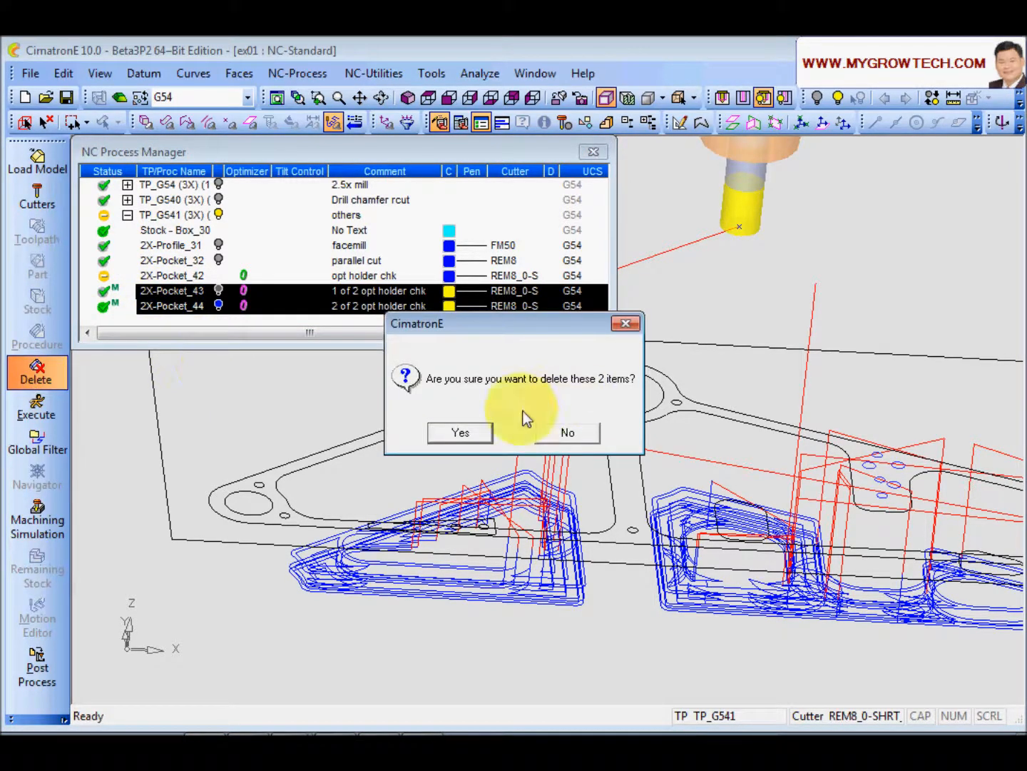
{"action": "left_click", "coordinate": [461, 431]}
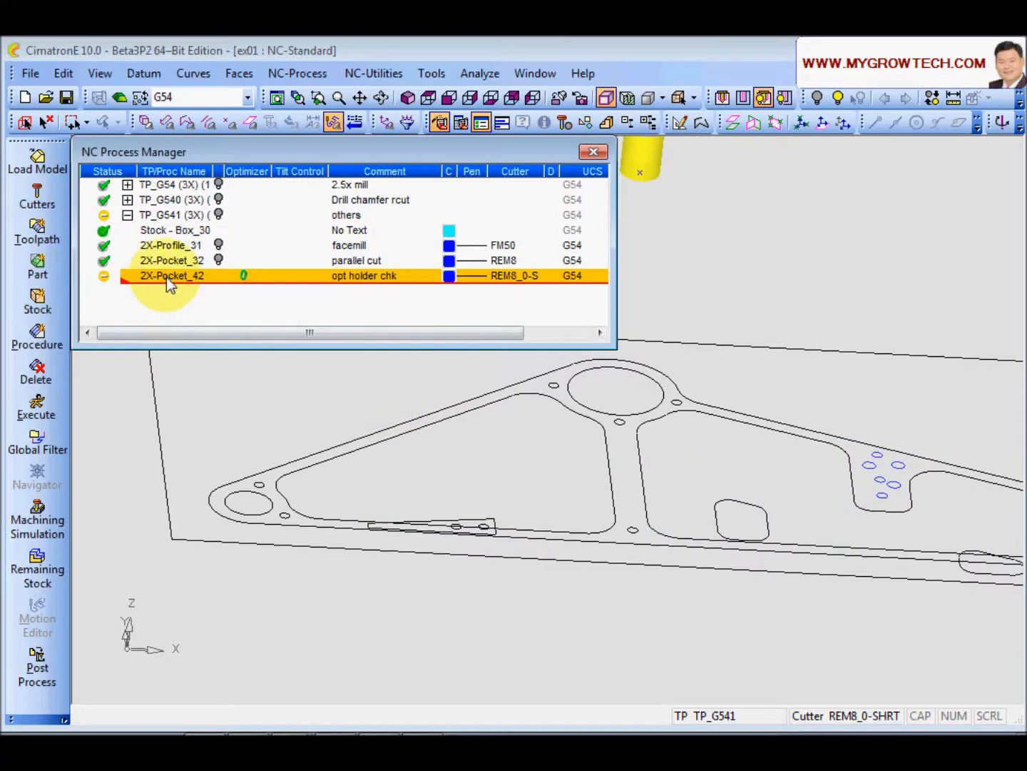
Step: Execute 2X-Pocket_42 and run the machining simulation, zooming and orbiting to inspect the pockets
{"action": "left_click", "coordinate": [37, 407]}
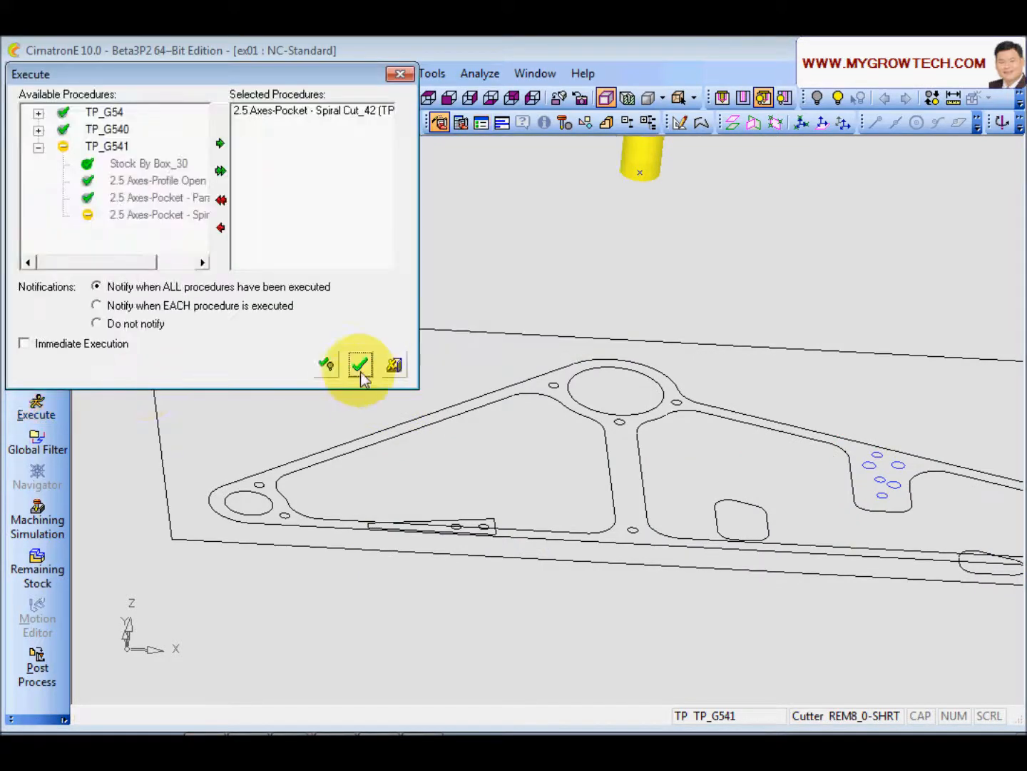
{"action": "left_click", "coordinate": [358, 368]}
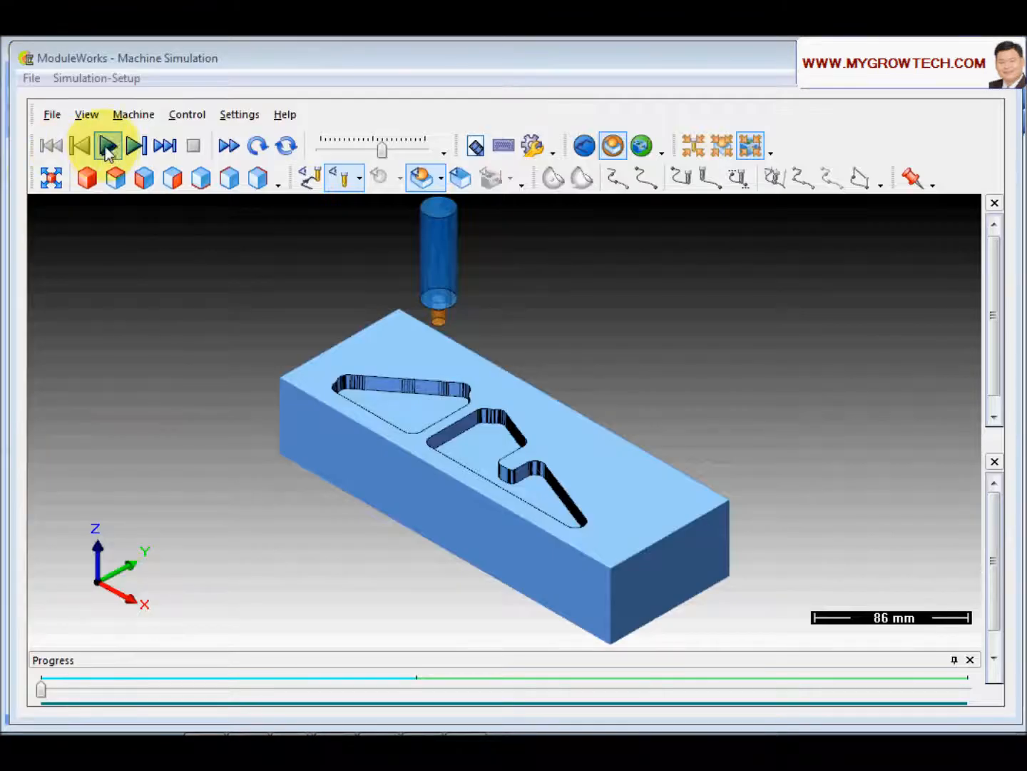
{"action": "left_click", "coordinate": [107, 144]}
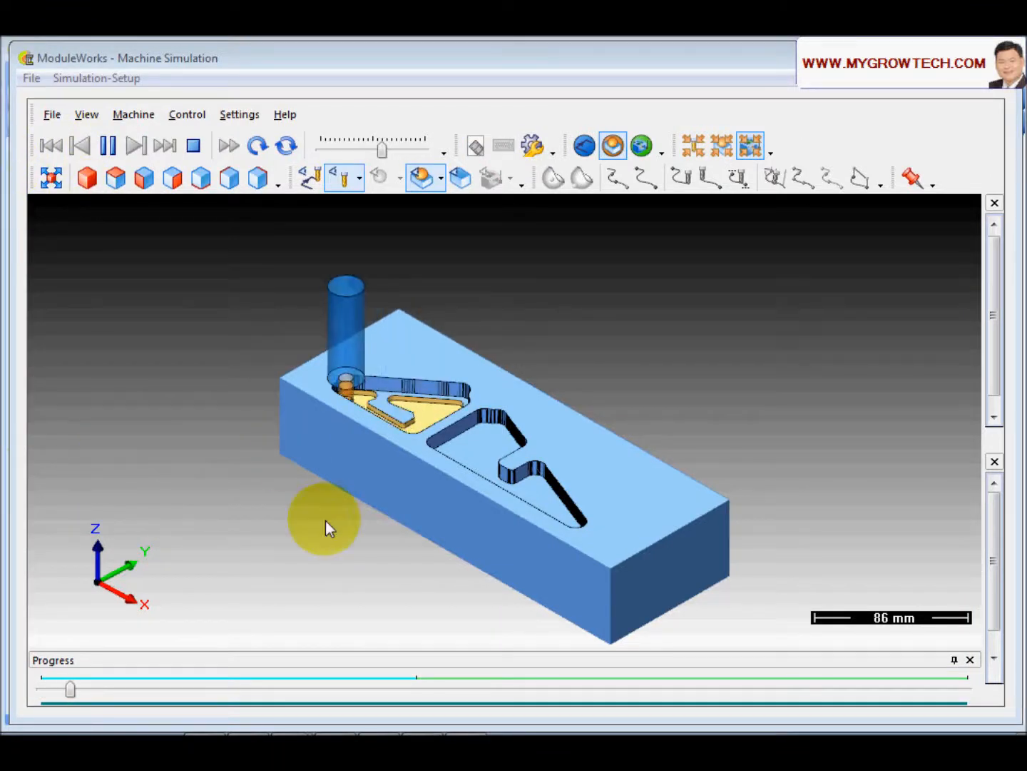
{"action": "scroll", "coordinate": [400, 453], "scroll_direction": "up", "scroll_amount": 3}
{"action": "left_click_drag", "start_coordinate": [400, 453], "coordinate": [743, 329]}
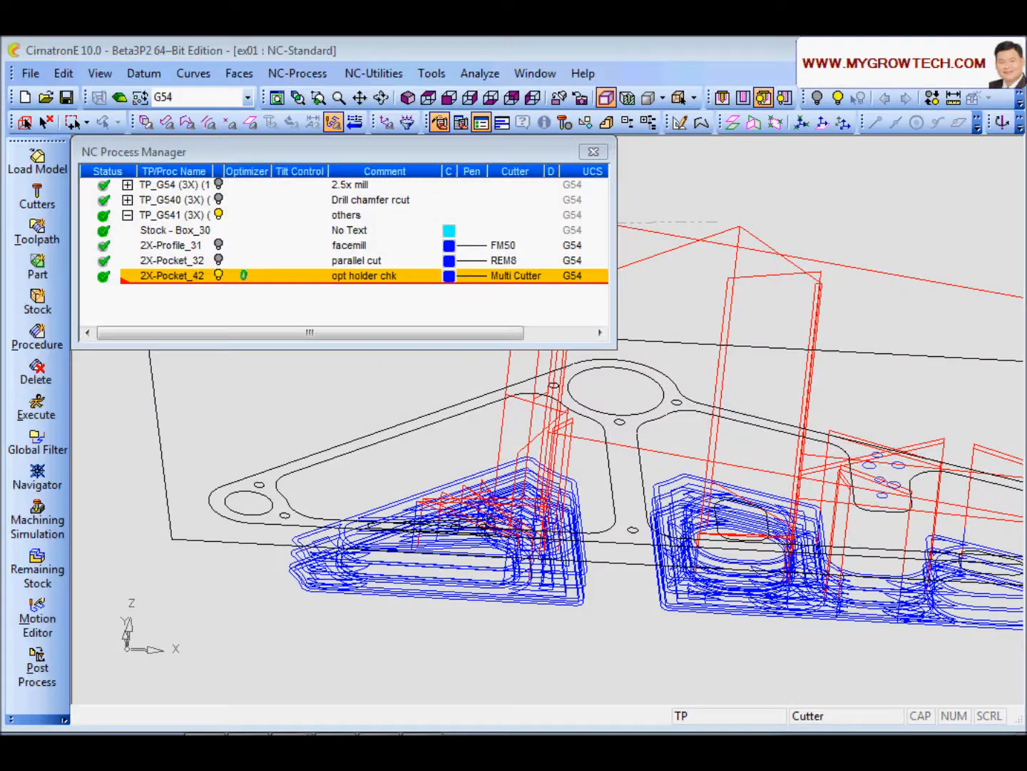
{"action": "middle_click_drag", "start_coordinate": [344, 499], "coordinate": [445, 478]}
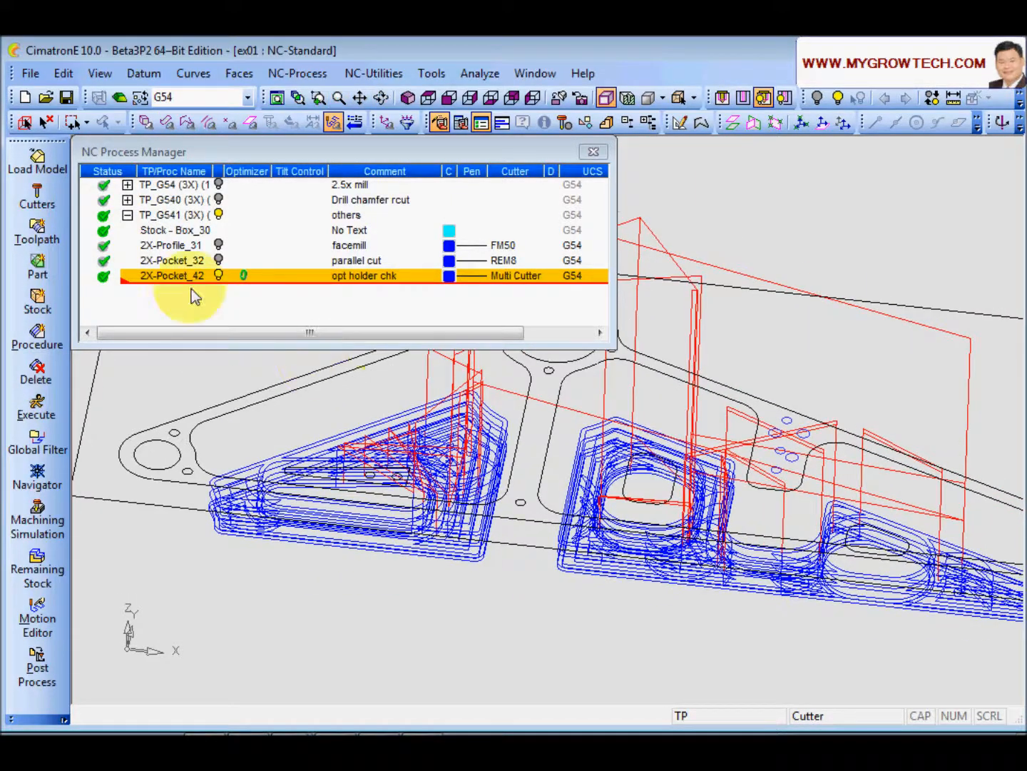
Step: Reopen 2X-Pocket_42's motion parameters and set Holder Option to Cutter Sequence
{"action": "double_click", "coordinate": [183, 278]}
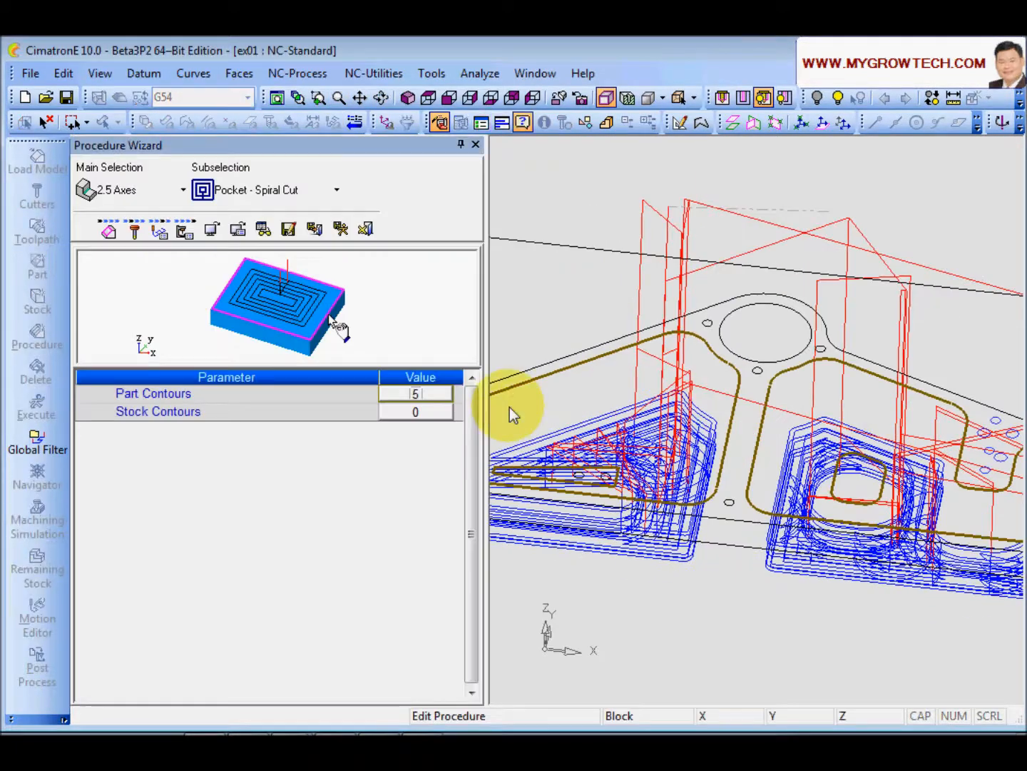
{"action": "left_click", "coordinate": [160, 228]}
{"action": "left_click_drag", "start_coordinate": [468, 454], "coordinate": [478, 639]}
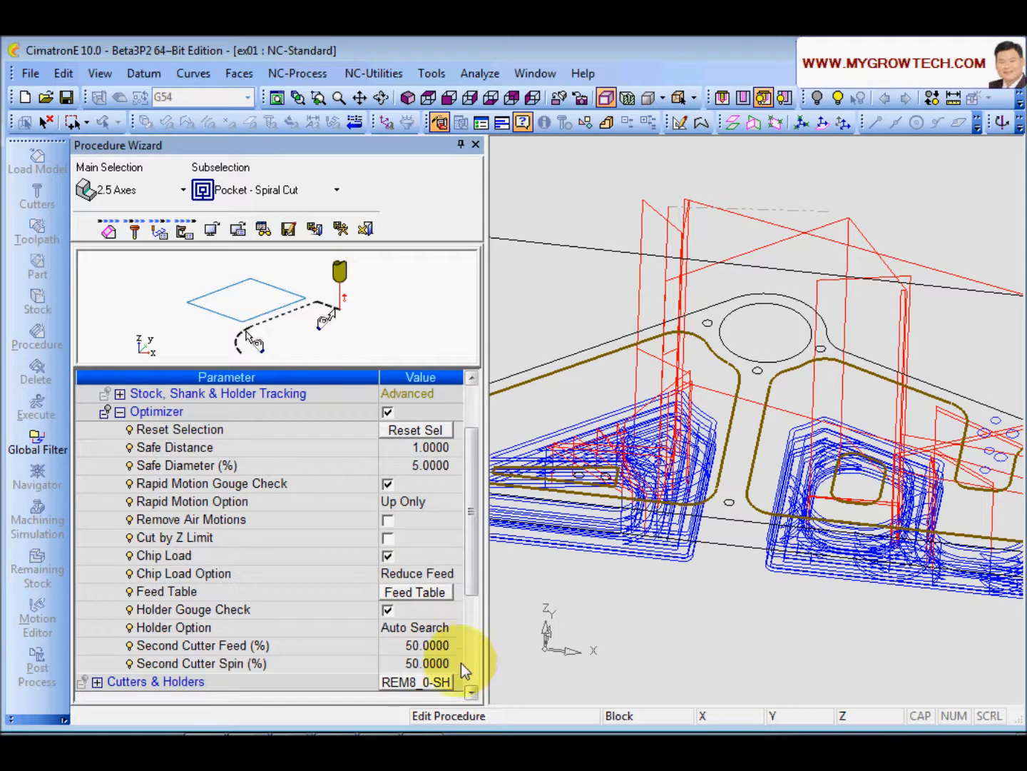
{"action": "left_click", "coordinate": [362, 631]}
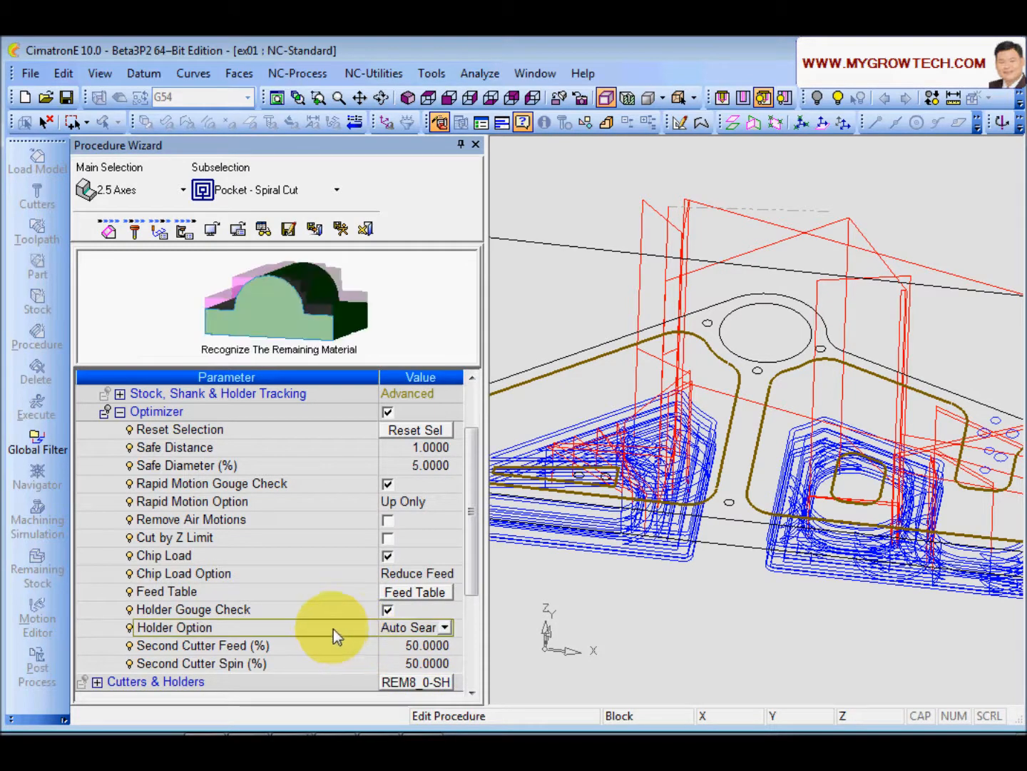
{"action": "left_click", "coordinate": [446, 628]}
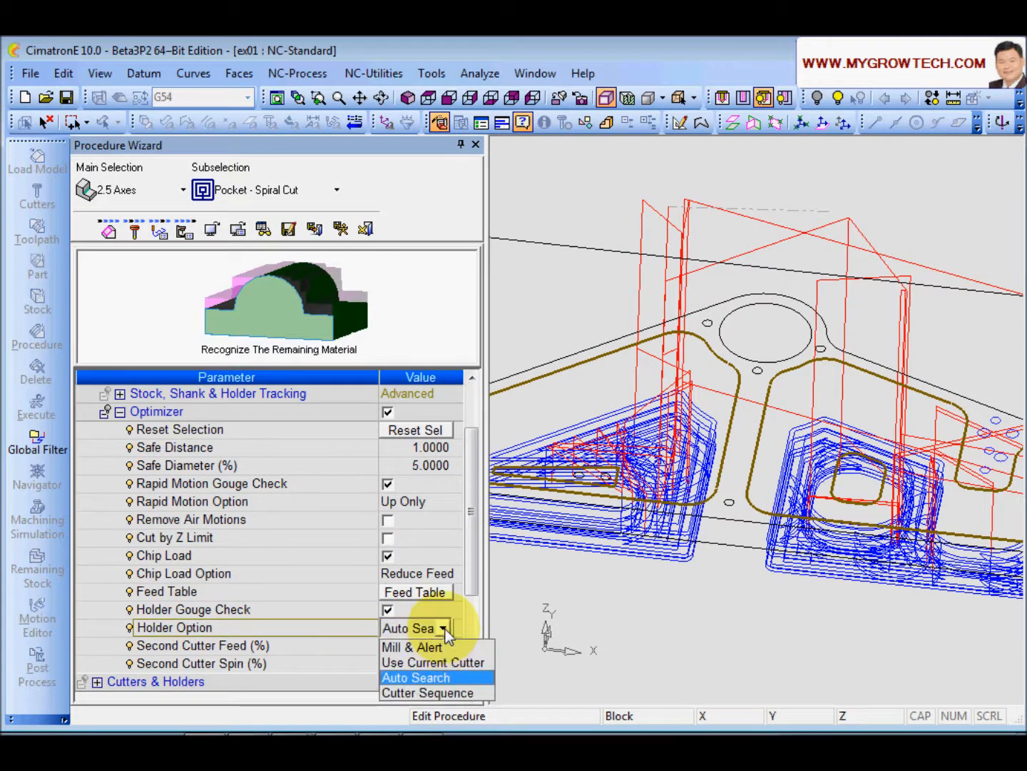
{"action": "left_click", "coordinate": [428, 694]}
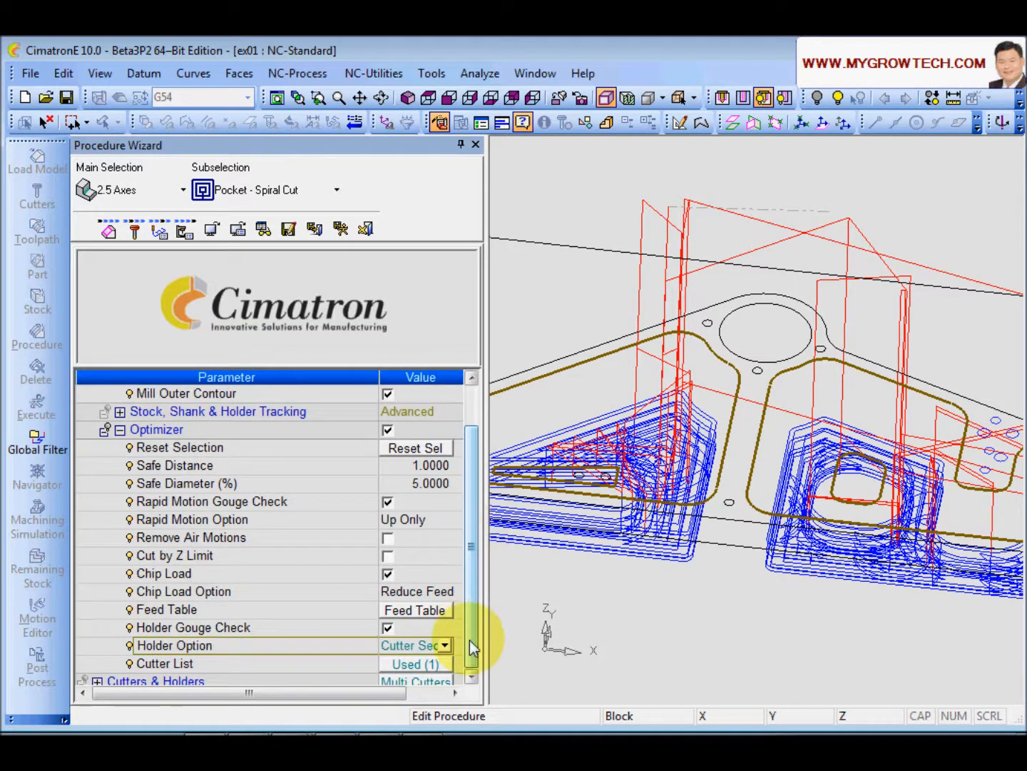
Step: Open the Cutter List and add REM8 to the selected cutters after REM8_0-SHRT
{"action": "left_click", "coordinate": [273, 664]}
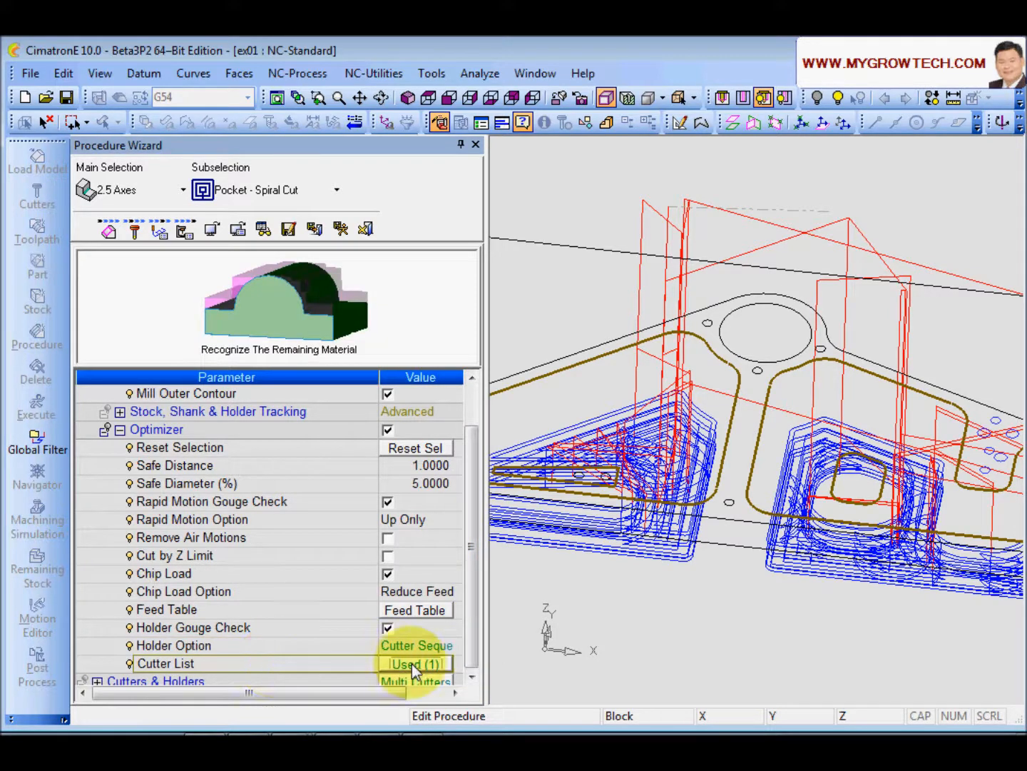
{"action": "left_click", "coordinate": [416, 665]}
{"action": "left_click_drag", "start_coordinate": [216, 73], "coordinate": [329, 112]}
{"action": "left_click_drag", "start_coordinate": [517, 160], "coordinate": [536, 174]}
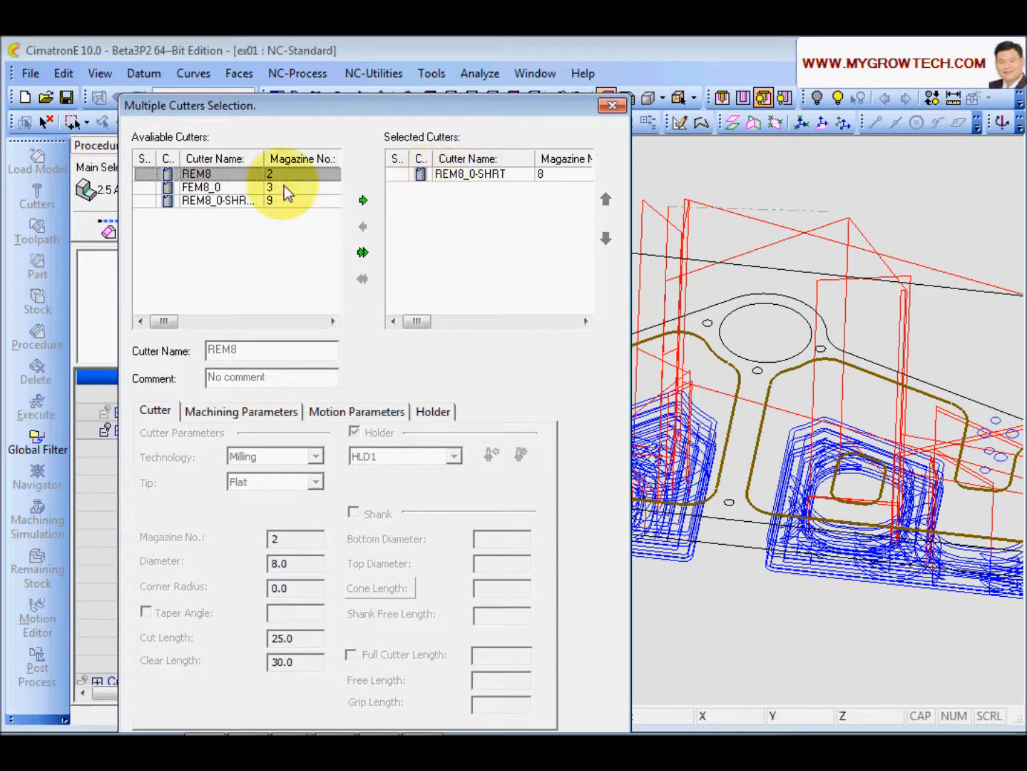
{"action": "left_click", "coordinate": [213, 174]}
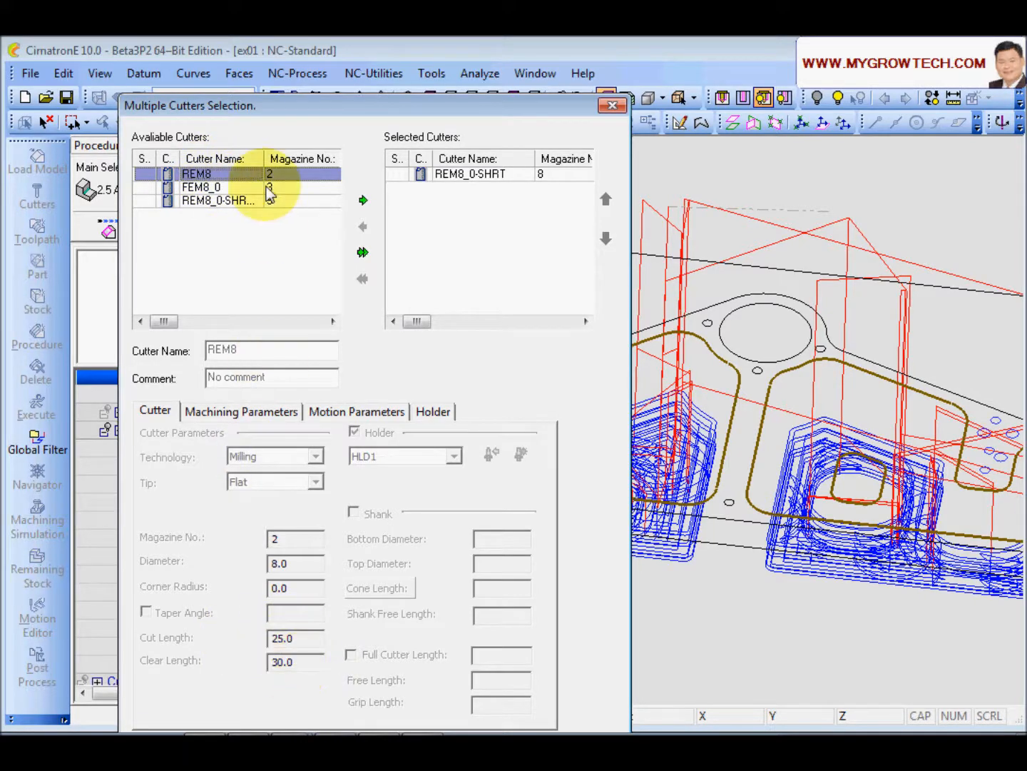
{"action": "left_click", "coordinate": [362, 200]}
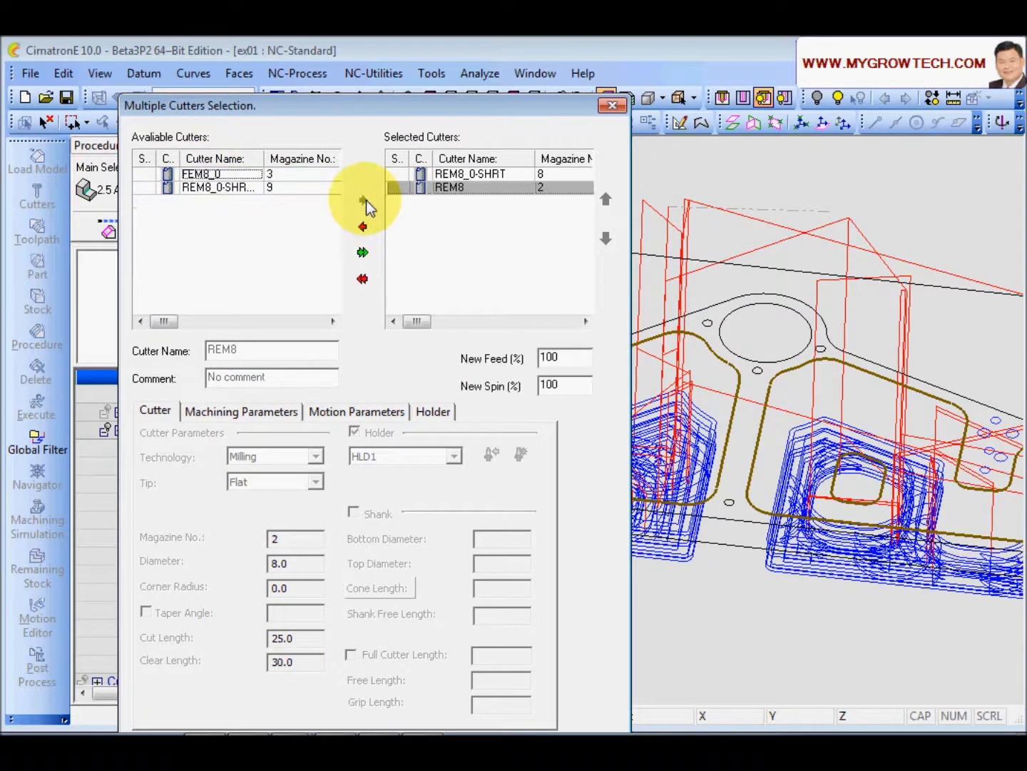
Step: Set REM8's New Feed and New Spin to 50 % in the cutter sequence
{"action": "double_click", "coordinate": [569, 358]}
{"action": "type", "text": "50"}
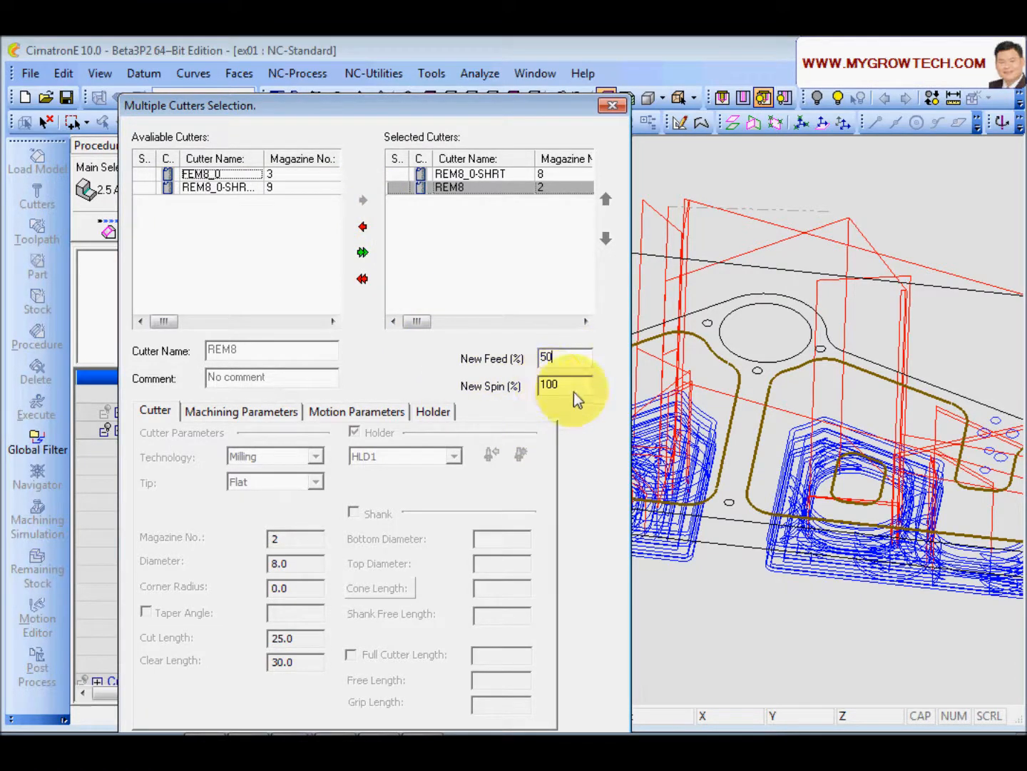
{"action": "double_click", "coordinate": [573, 392]}
{"action": "type", "text": "50"}
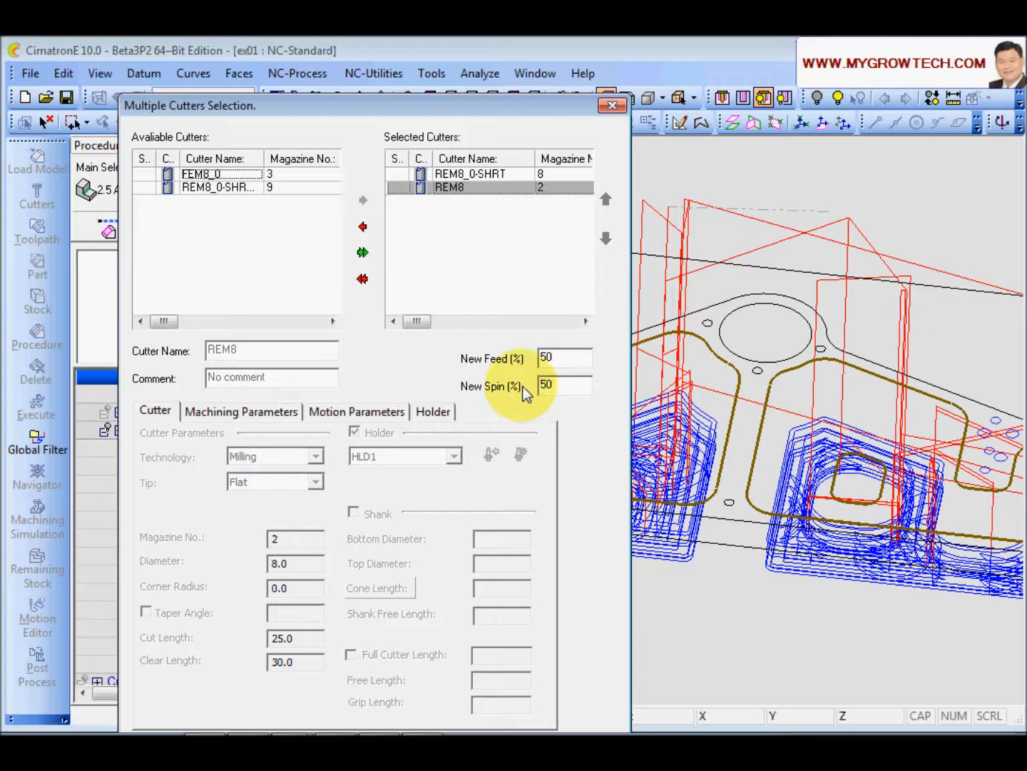
{"action": "left_click", "coordinate": [489, 176]}
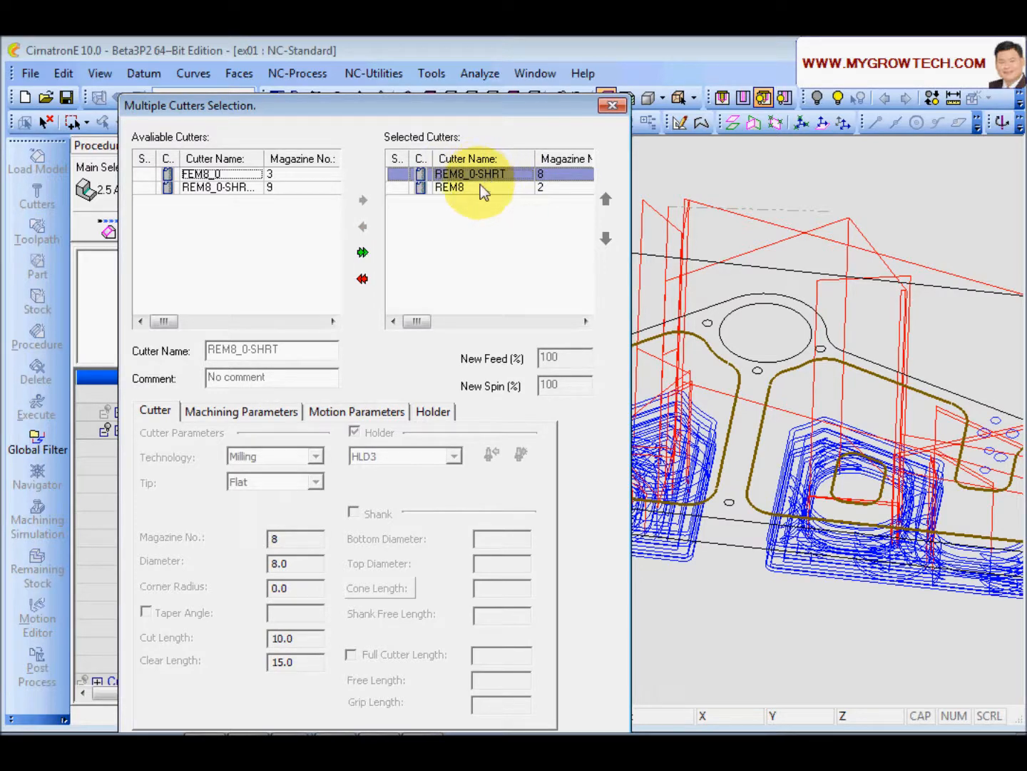
{"action": "left_click", "coordinate": [476, 189]}
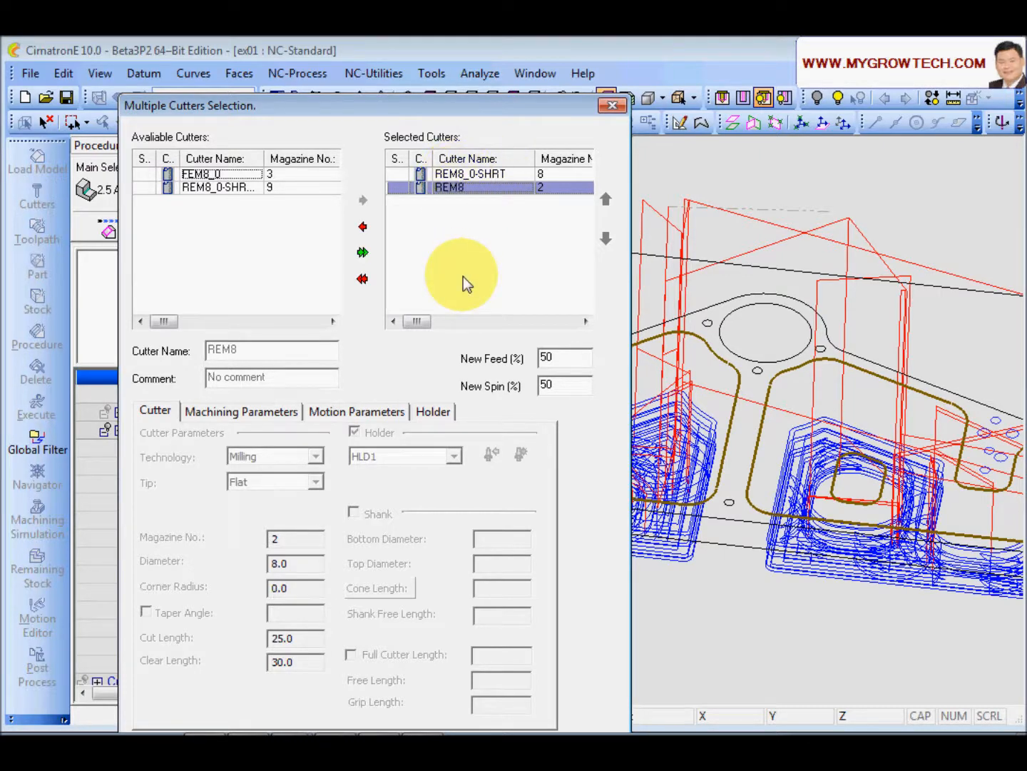
Step: Confirm the multiple cutter selection and close 2X-Pocket_42's parameters
{"action": "left_click_drag", "start_coordinate": [452, 109], "coordinate": [455, 70]}
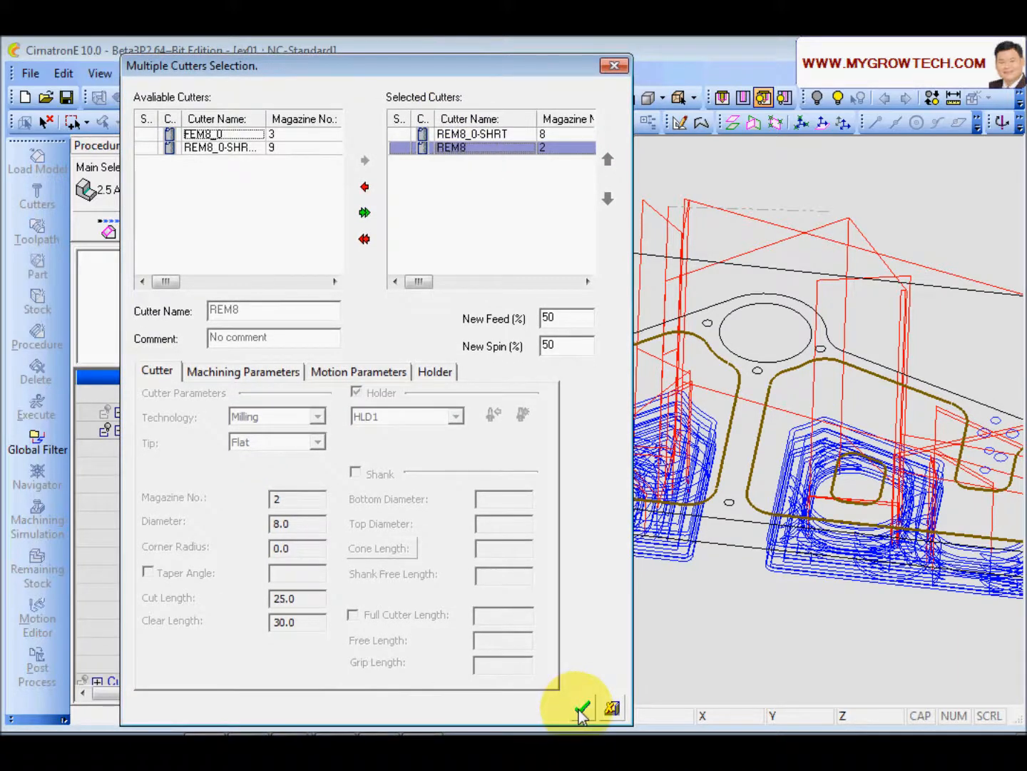
{"action": "left_click", "coordinate": [582, 710]}
{"action": "left_click", "coordinate": [339, 227]}
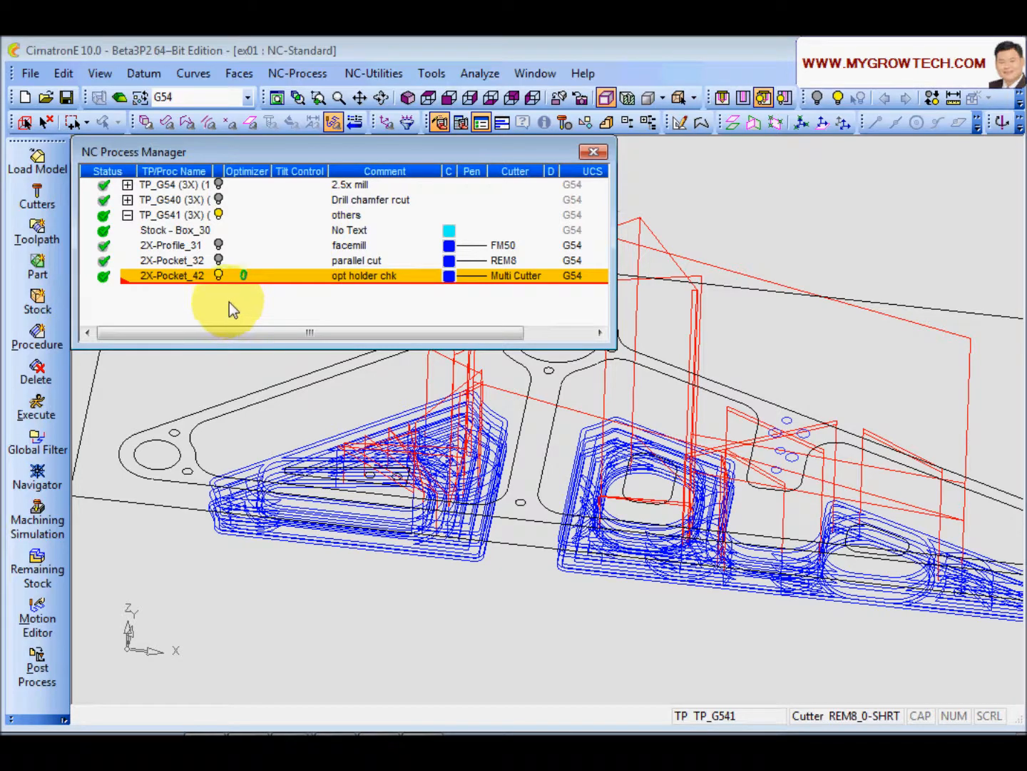
Step: Divide 2X-Pocket_42 by cutter change and hide the toolpath of the first divided procedure
{"action": "left_click", "coordinate": [64, 74]}
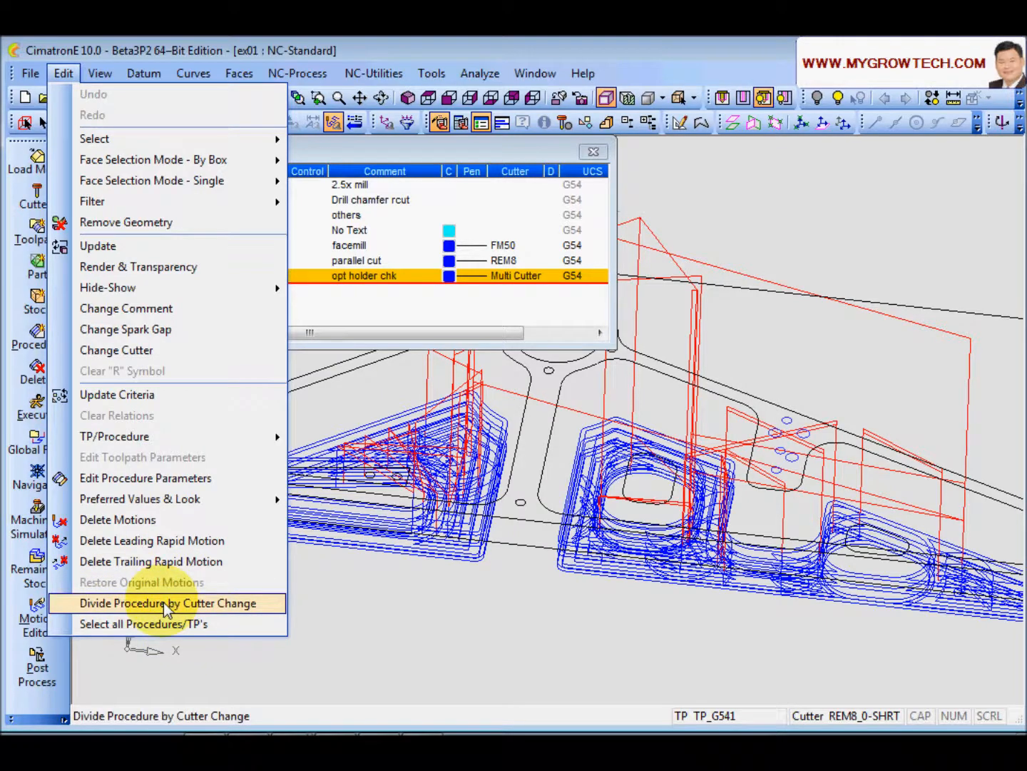
{"action": "left_click", "coordinate": [171, 603]}
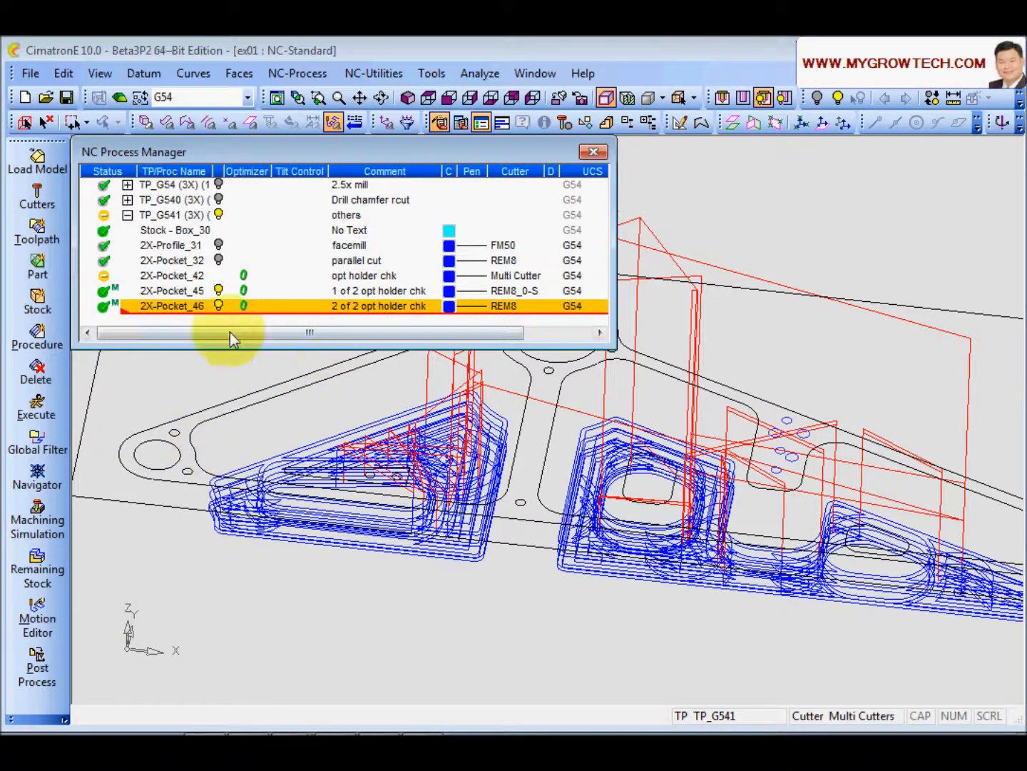
{"action": "left_click", "coordinate": [222, 291]}
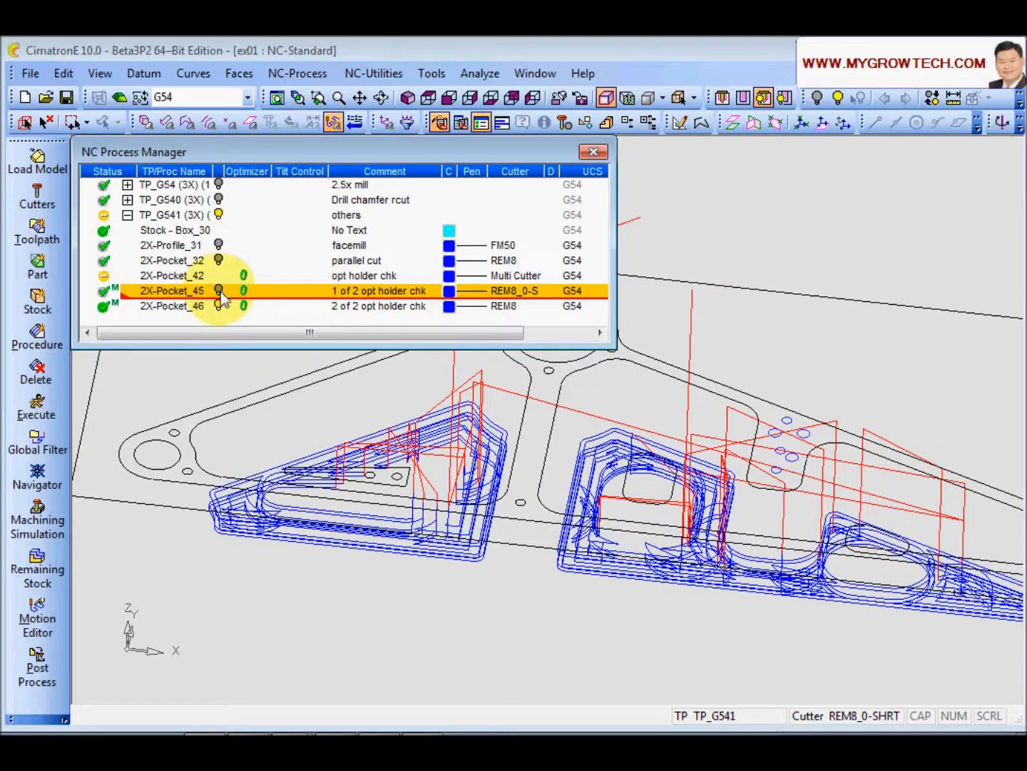
Step: Open the Navigator for the second divided procedure using REM8 to step through its motions
{"action": "left_click", "coordinate": [190, 306]}
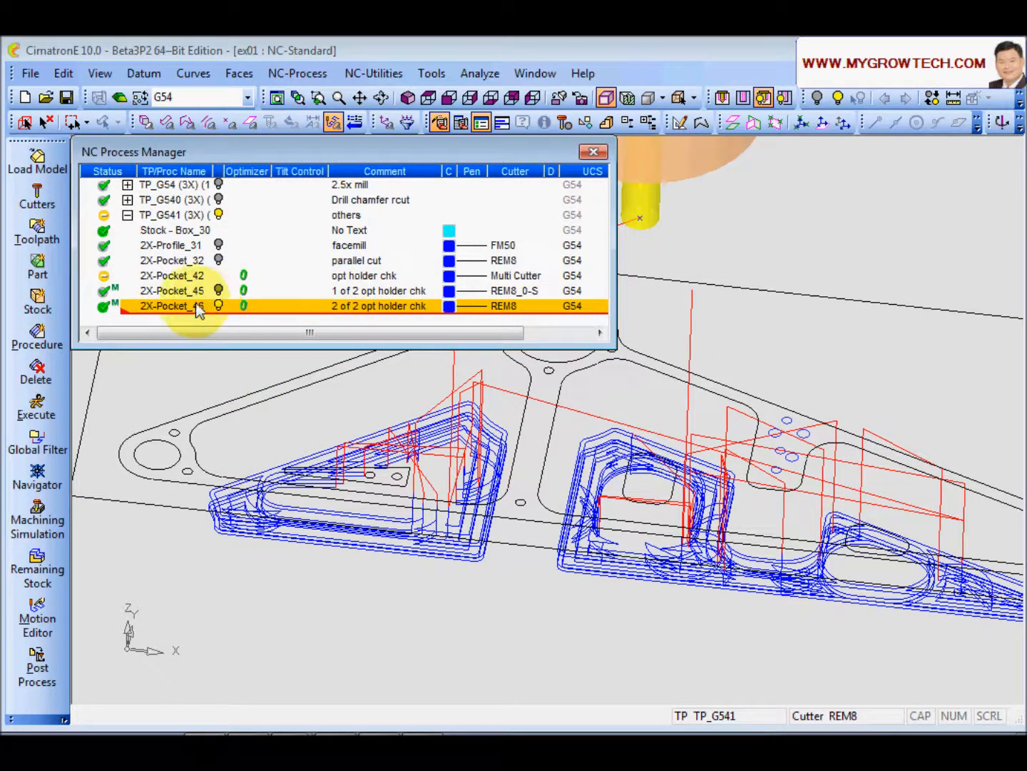
{"action": "right_click", "coordinate": [195, 307]}
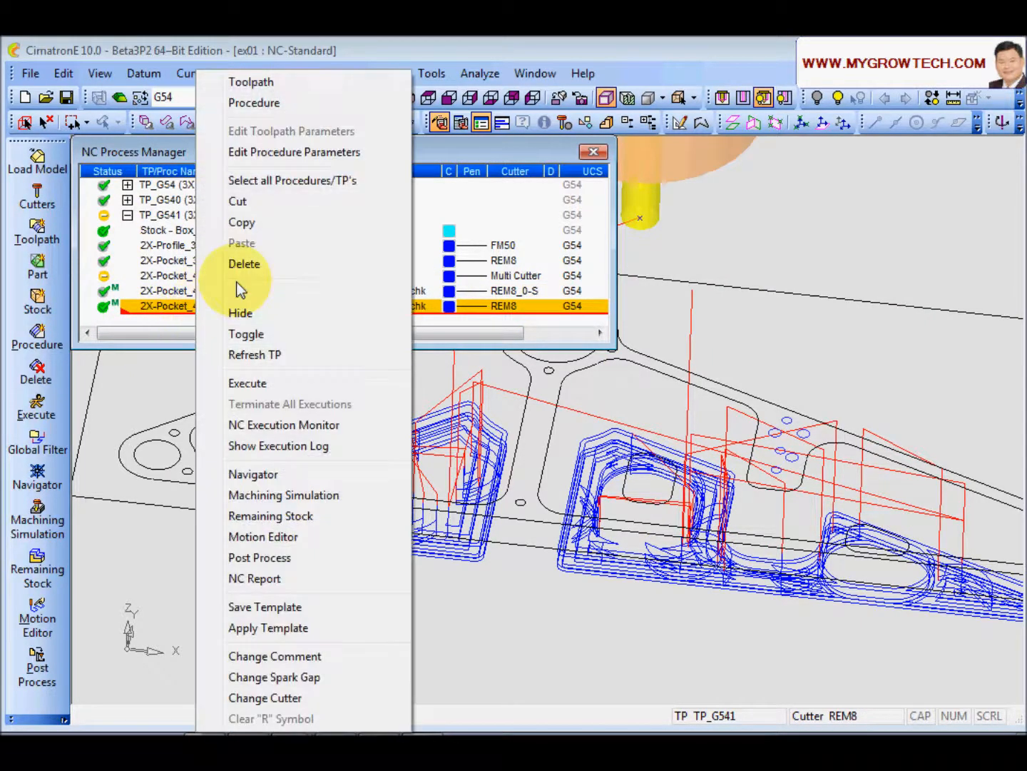
{"action": "left_click", "coordinate": [266, 475]}
{"action": "left_click", "coordinate": [581, 434]}
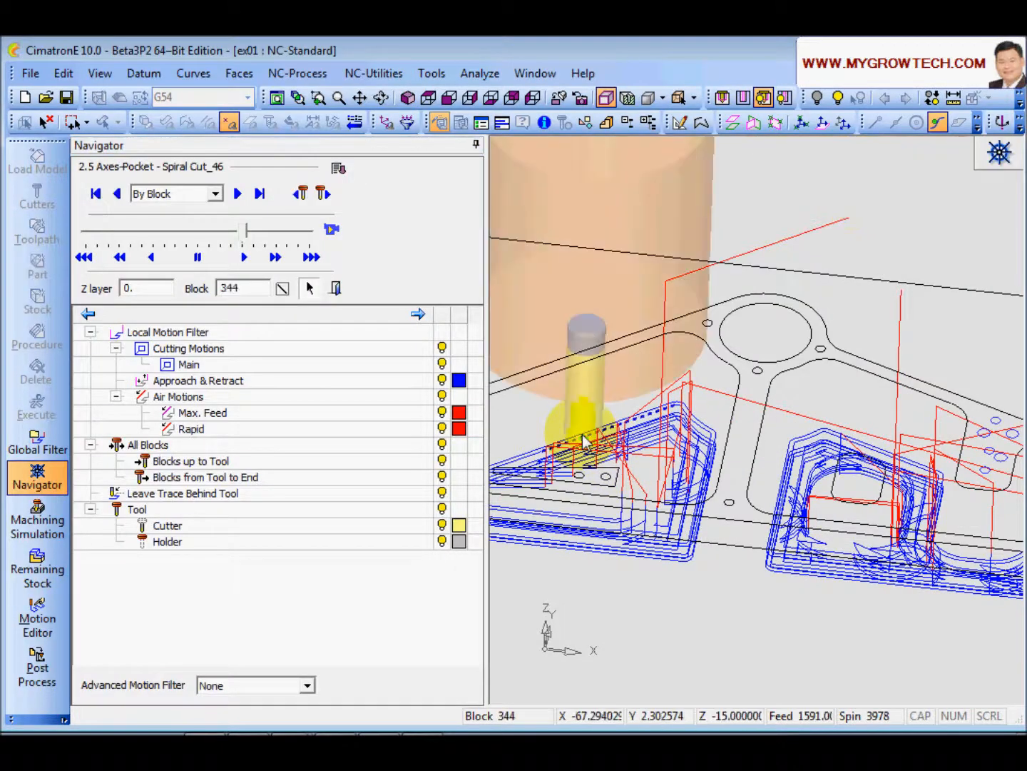